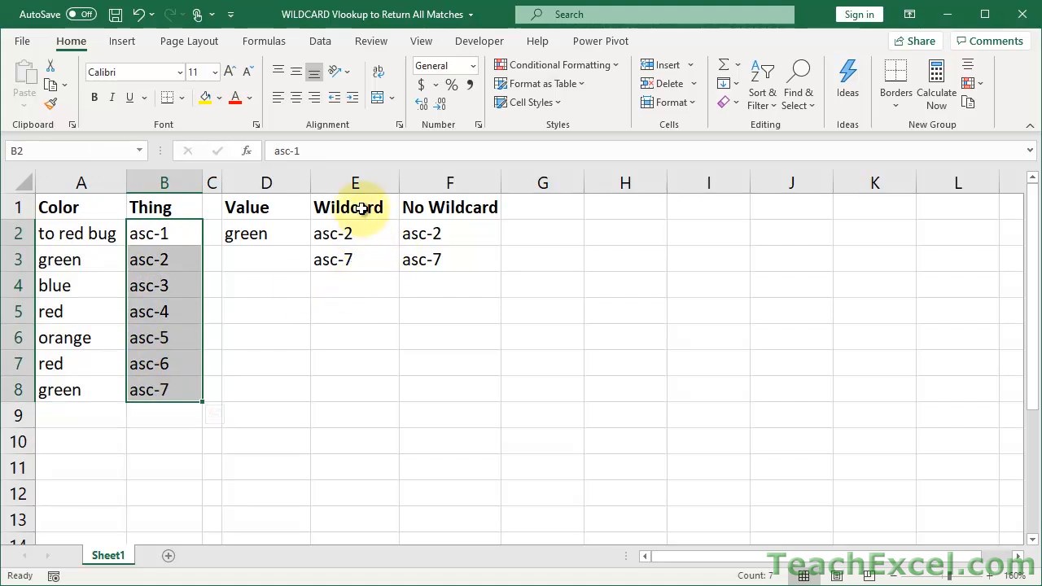
Set the lookup value in cell D2, under the Value header, to "red"
click(361, 209)
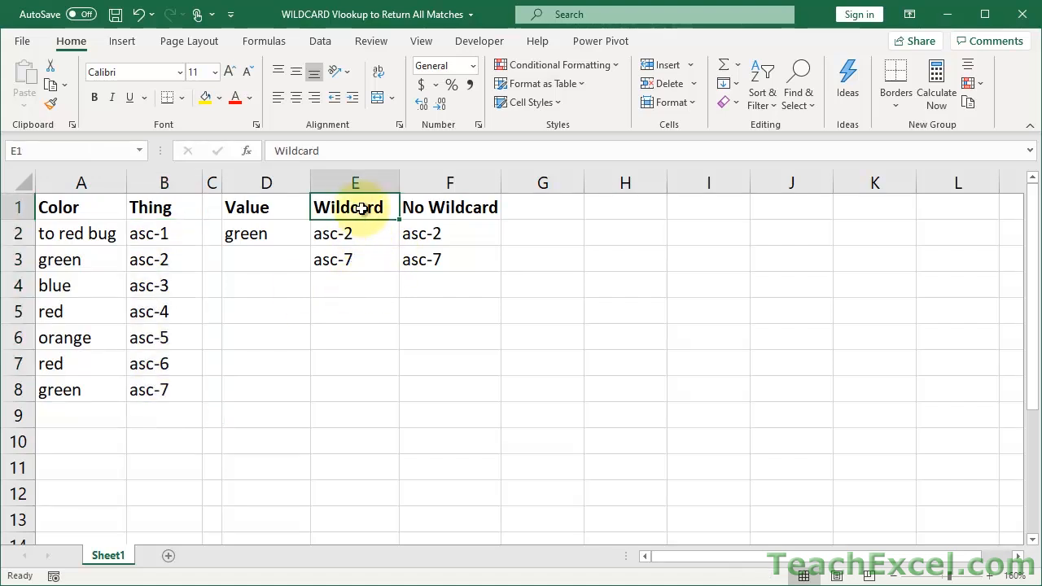
click(418, 211)
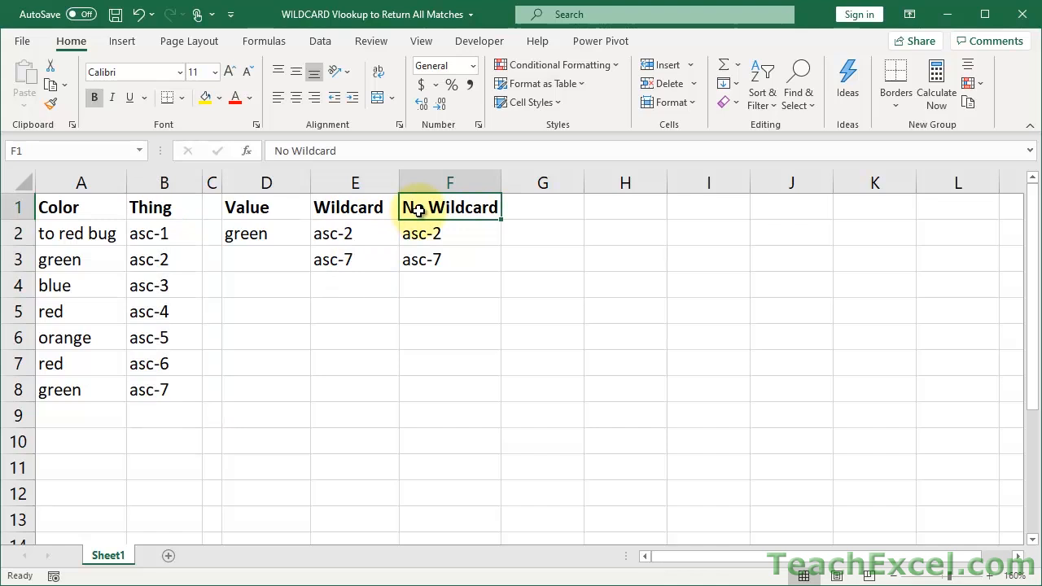
click(282, 235)
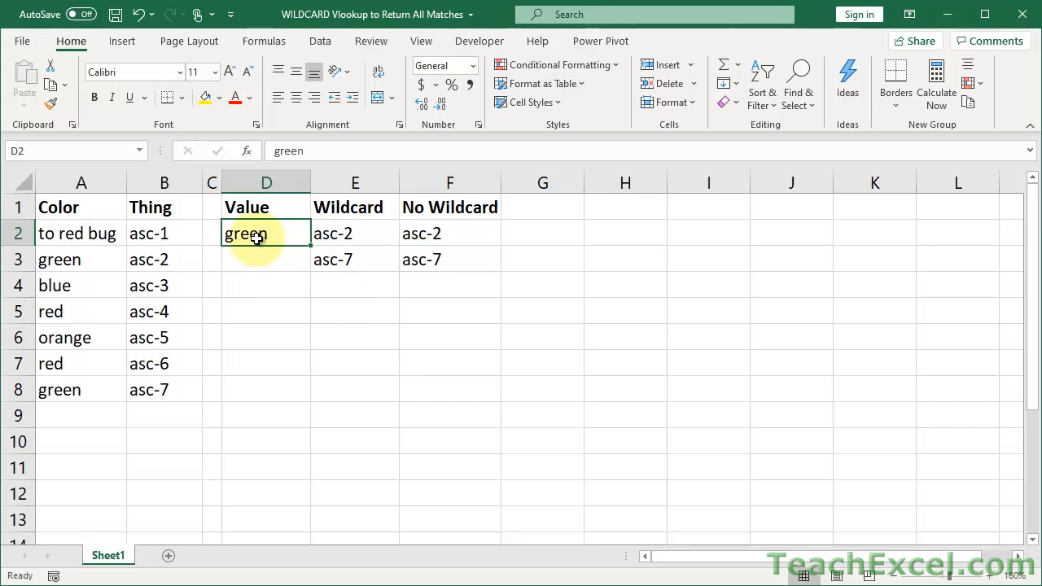
text(red)
key(Return)
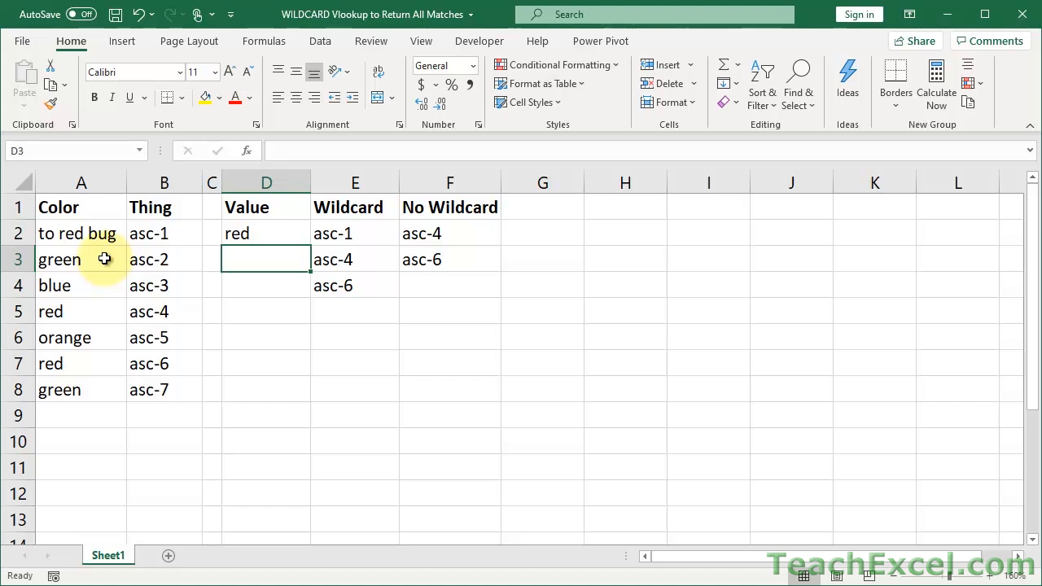
click(98, 309)
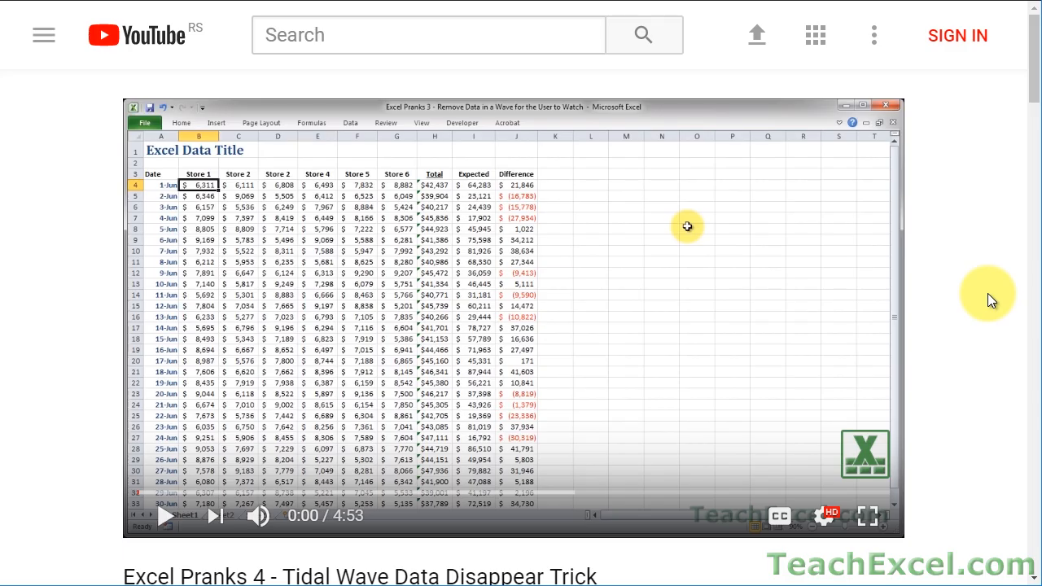
On the YouTube page of Excel Pranks 4, open the Excel file link from the video description
scroll(988, 293, down, 5)
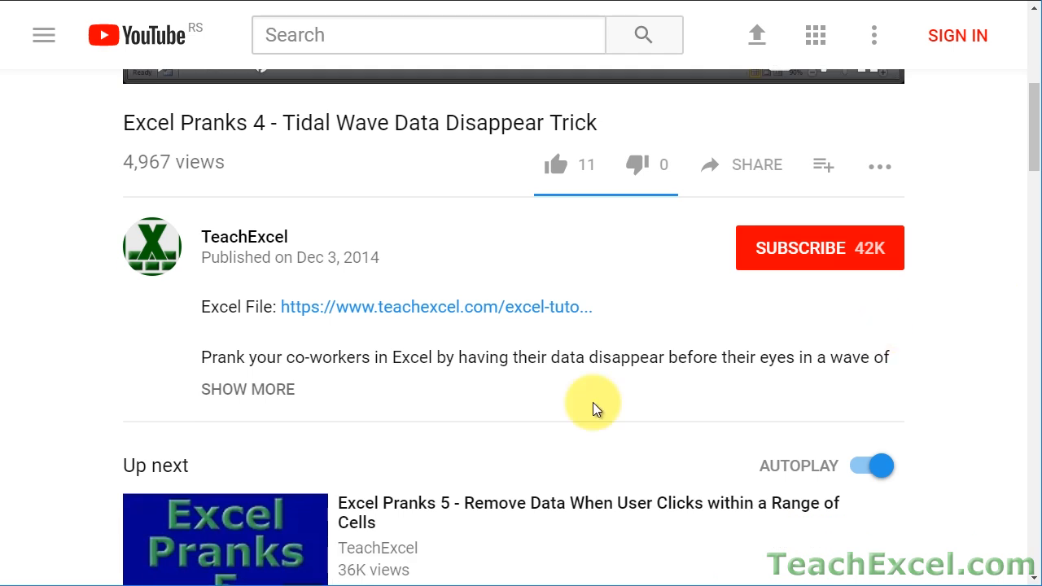
click(370, 309)
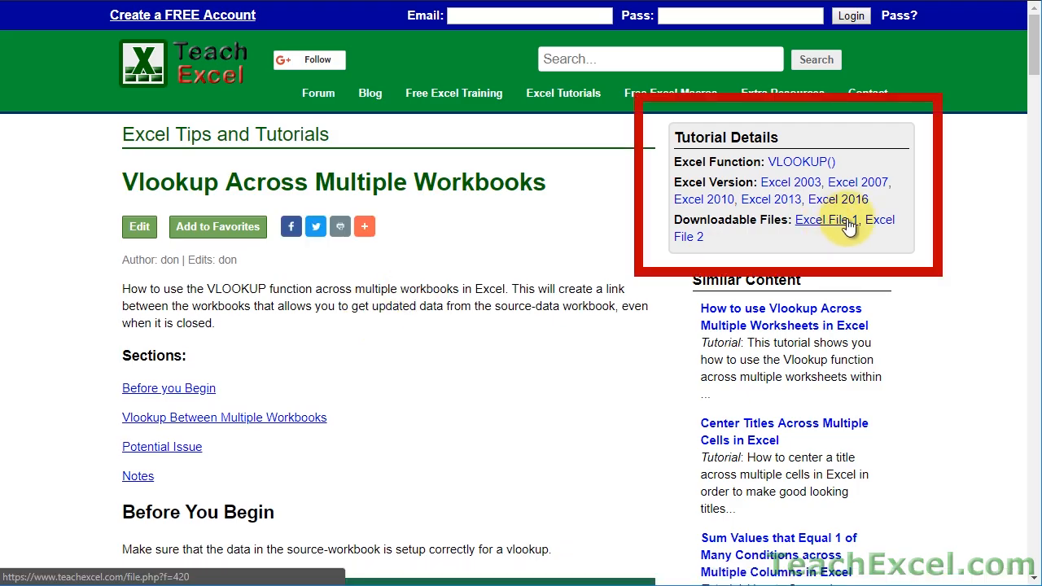
Like the Excel Pranks 4 video on YouTube and subscribe to the TeachExcel channel with notifications
click(562, 274)
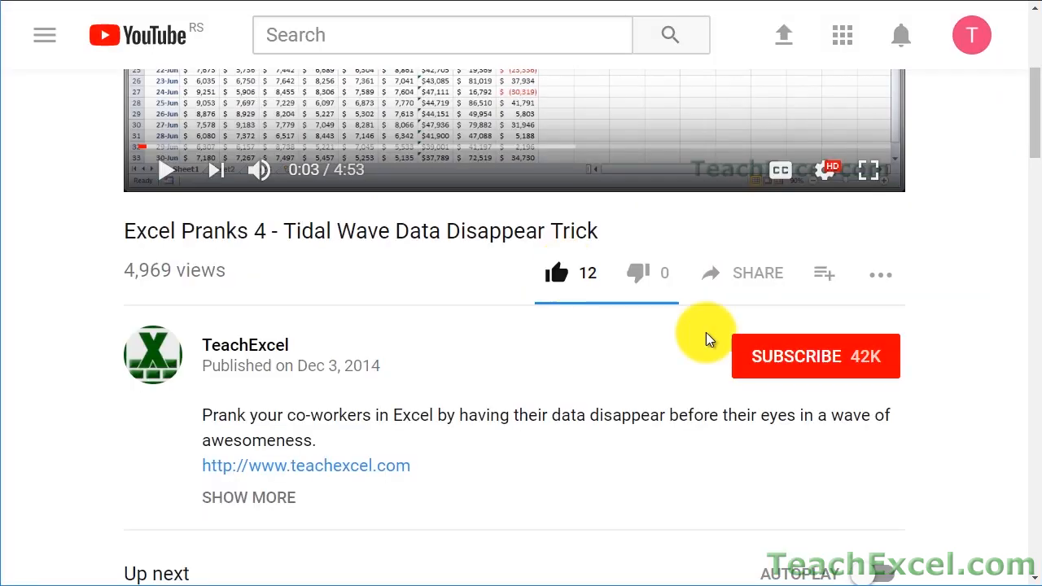
click(759, 346)
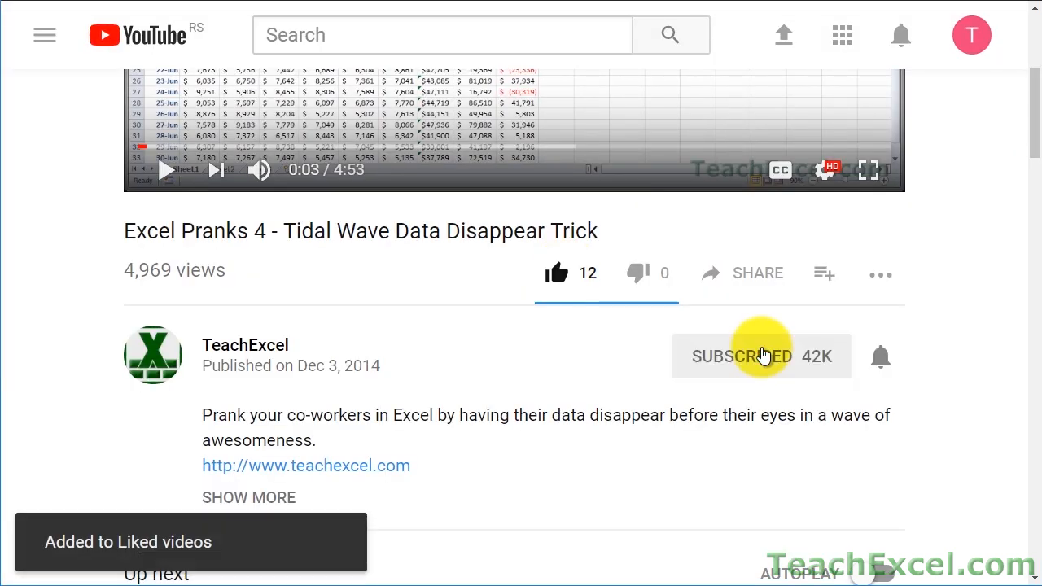
click(884, 363)
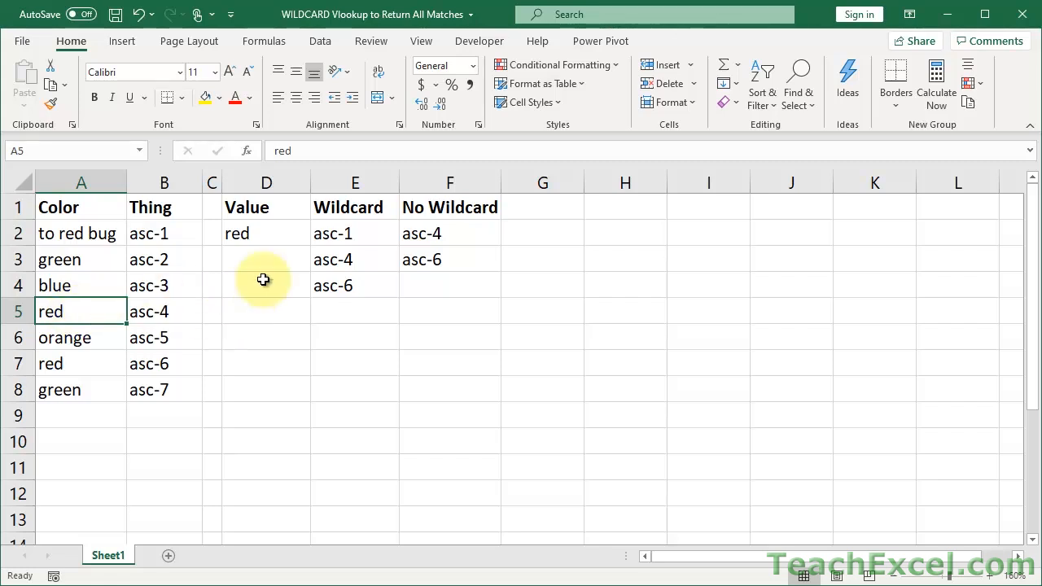
In Excel, examine the IFERROR(SEARCH($D$2,$A$2:$A$8)>0,FALSE) part of the Wildcard formula in E2 and close the cell unchanged
double_click(337, 238)
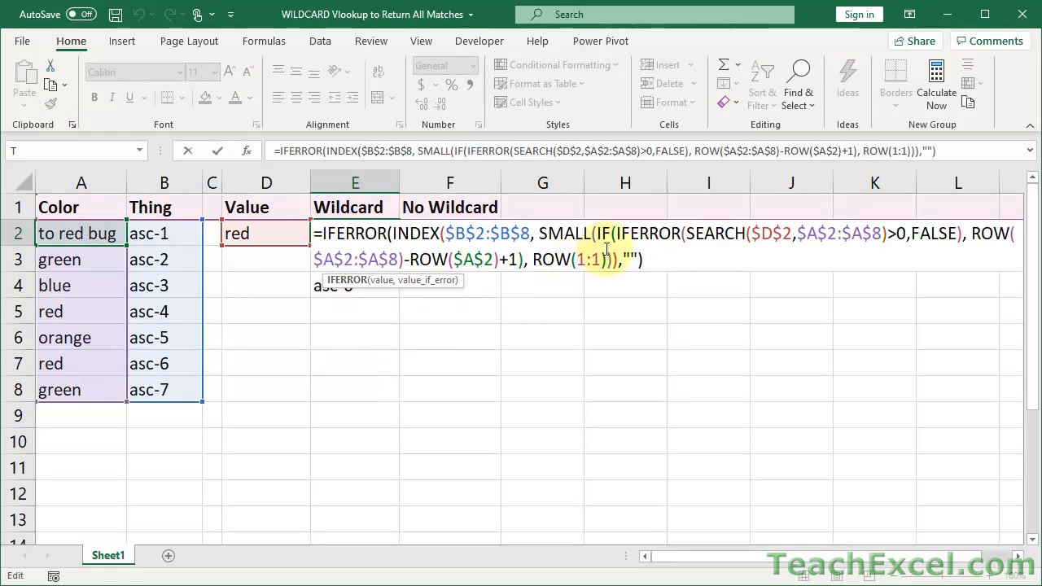
drag(616, 234, 964, 236)
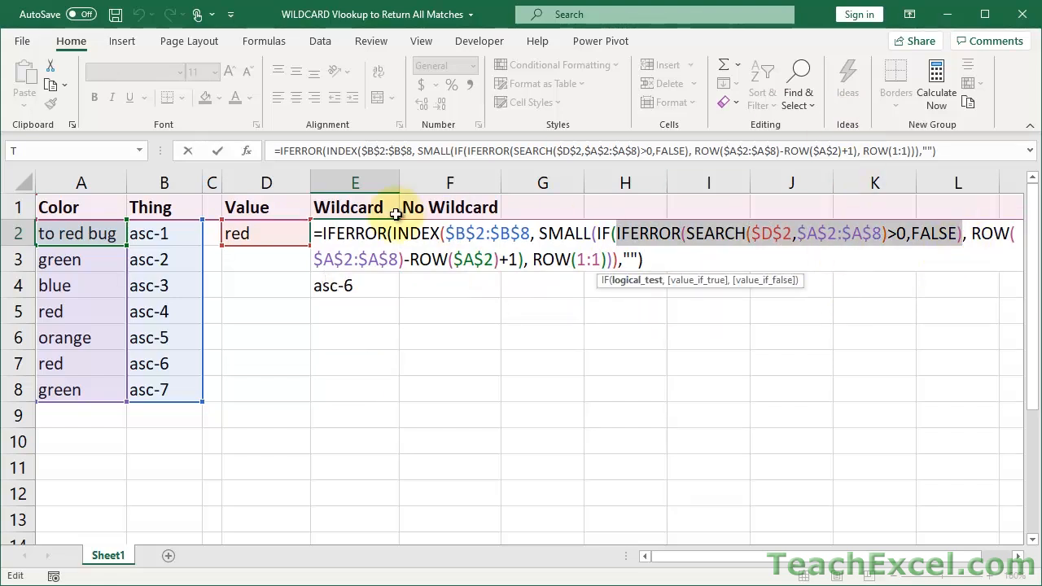
click(324, 235)
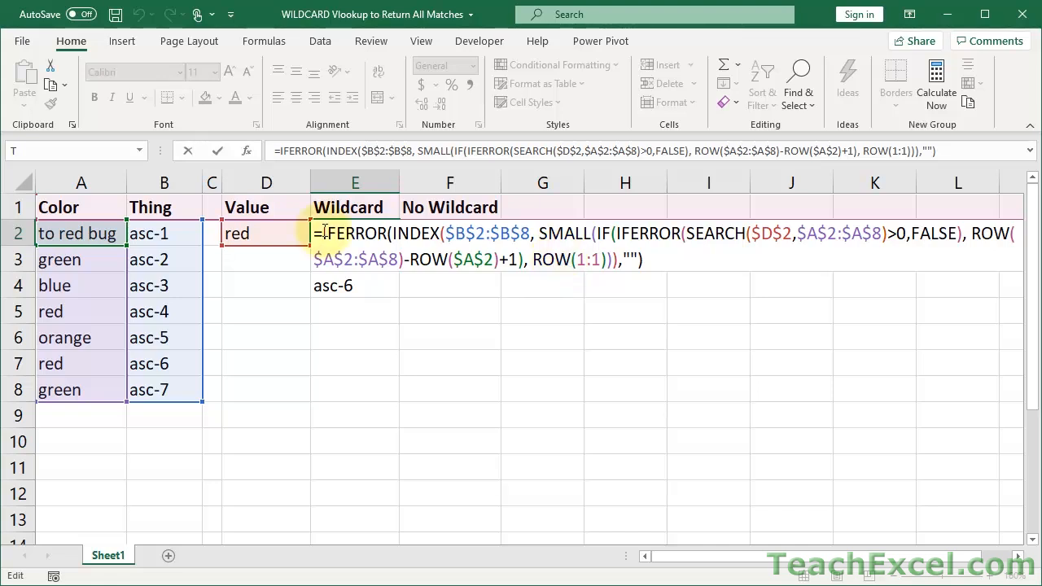
key(ctrl+Return)
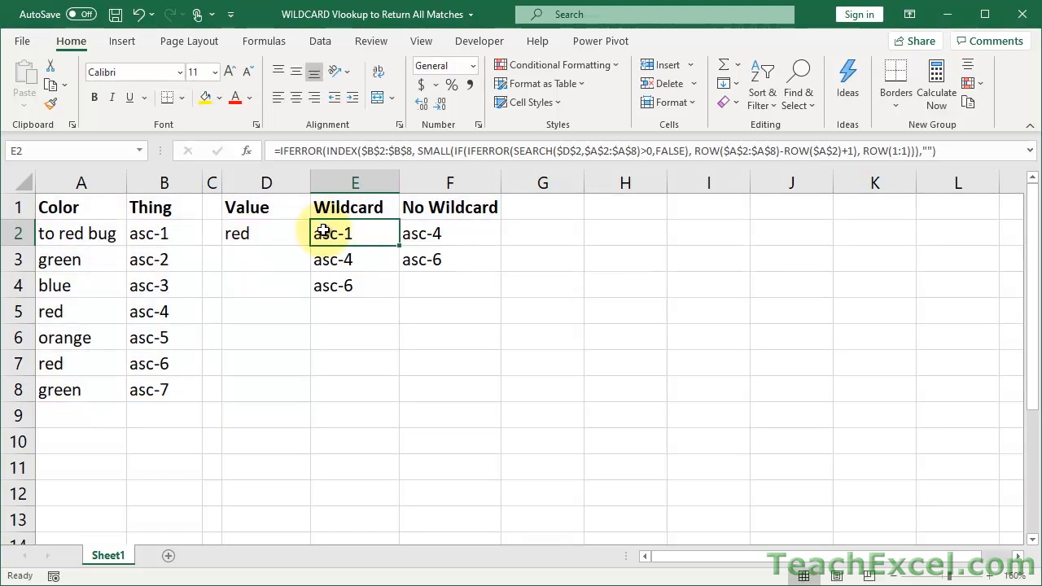
Review the $D$2=$A$2:$A$8 condition in the No Wildcard formula in F2 and enter it as an array formula
double_click(426, 234)
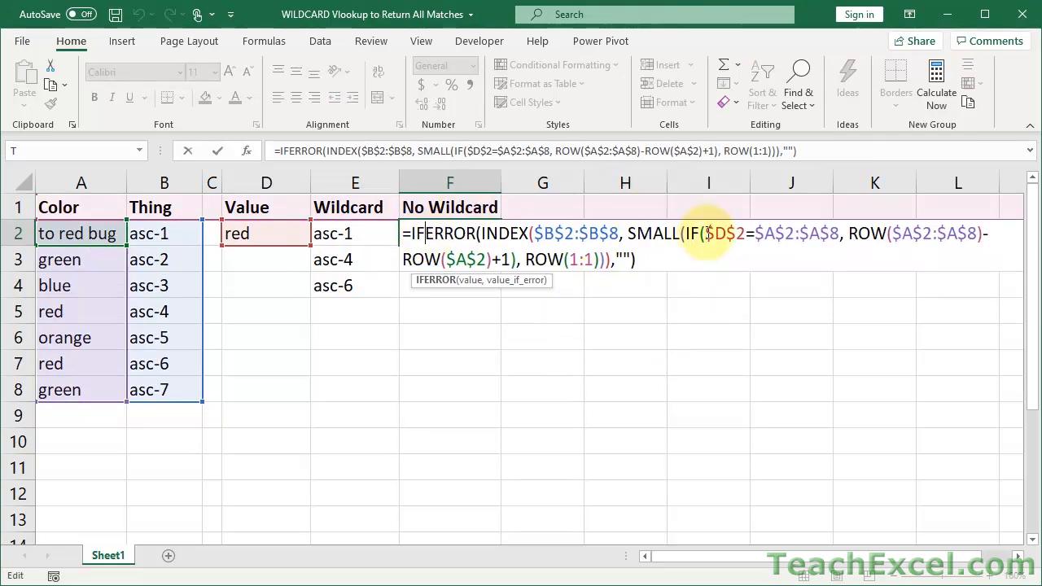
drag(705, 234, 840, 235)
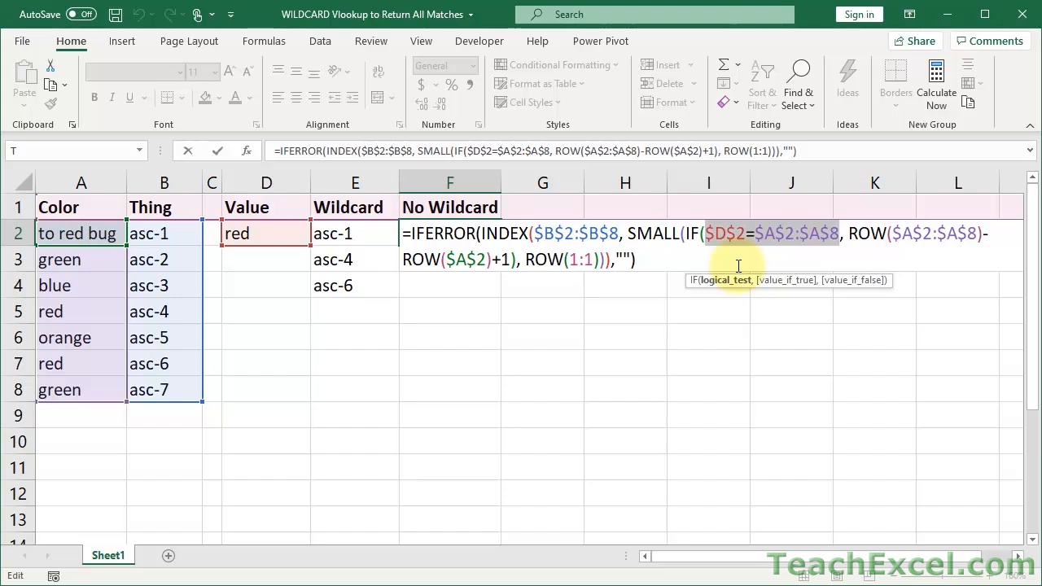
key(ctrl+shift+Return)
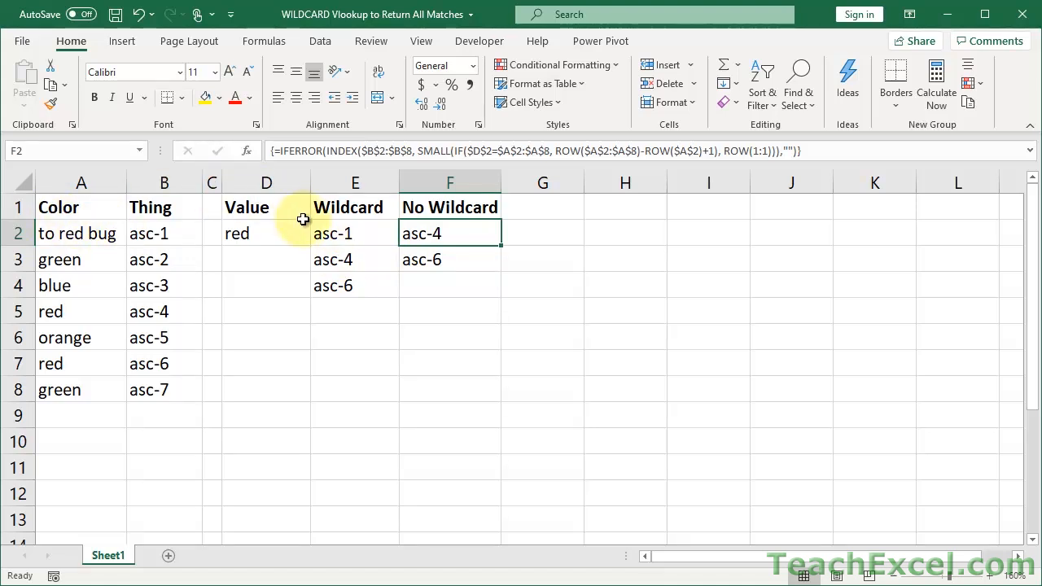
Examine the Wildcard formula in E2: the INDEX range $B$2:$B$8, the SEARCH arguments $D$2 and $A$2:$A$8, and the ROW references
double_click(349, 231)
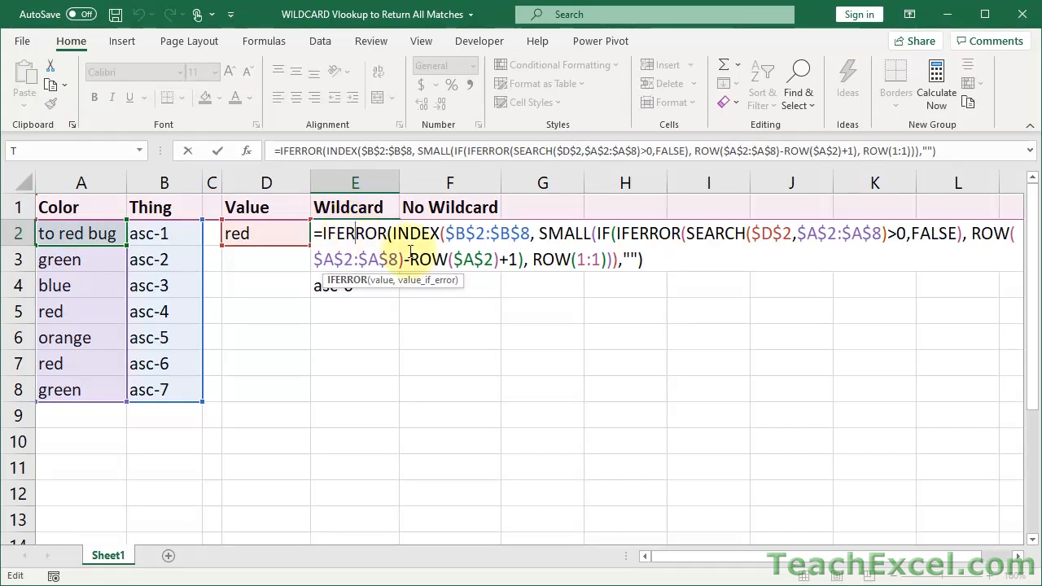
drag(446, 234, 532, 235)
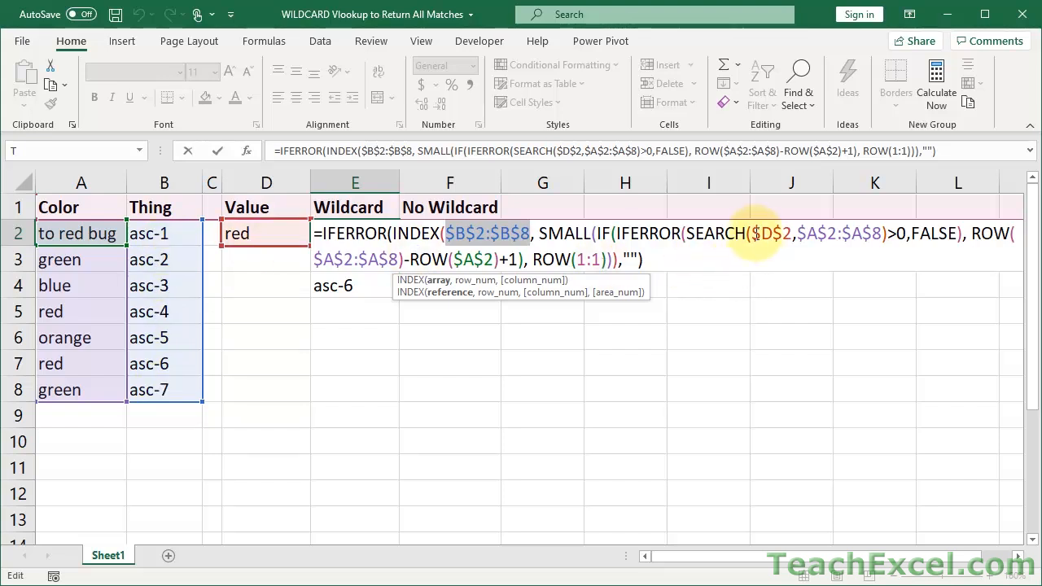
drag(749, 234, 792, 235)
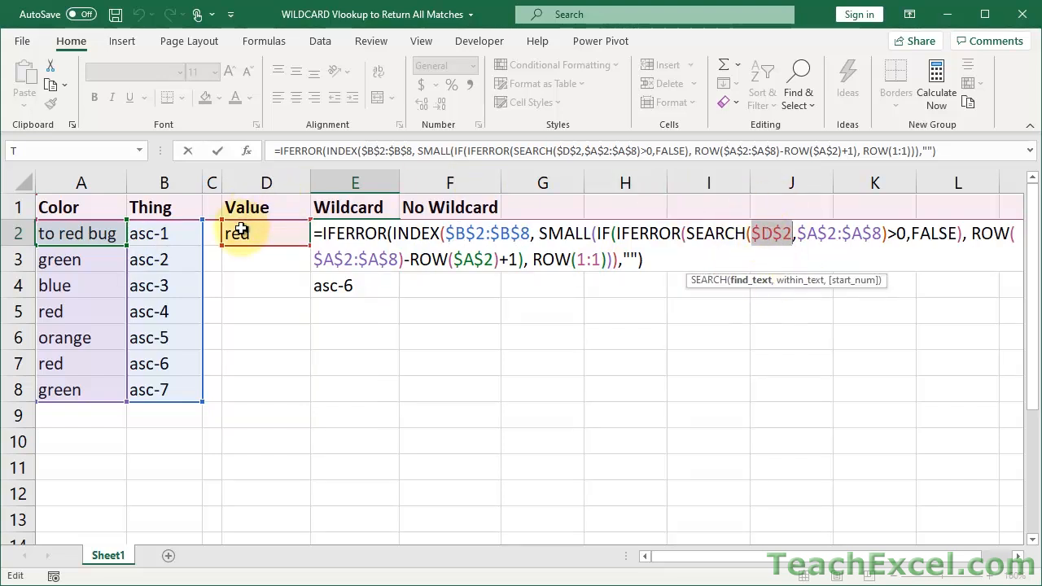
click(819, 234)
drag(819, 234, 882, 234)
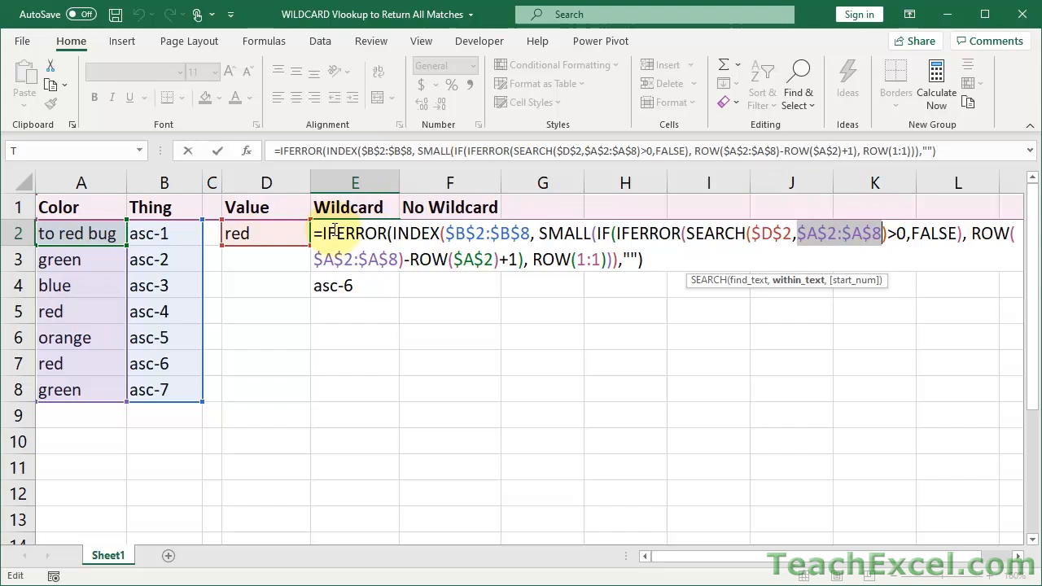
drag(315, 259, 400, 258)
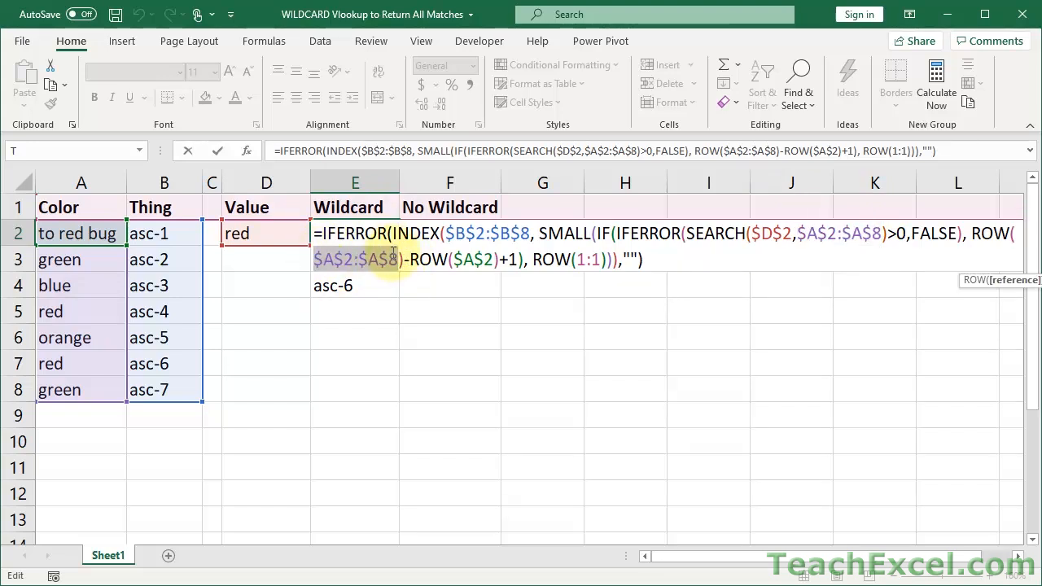
click(478, 259)
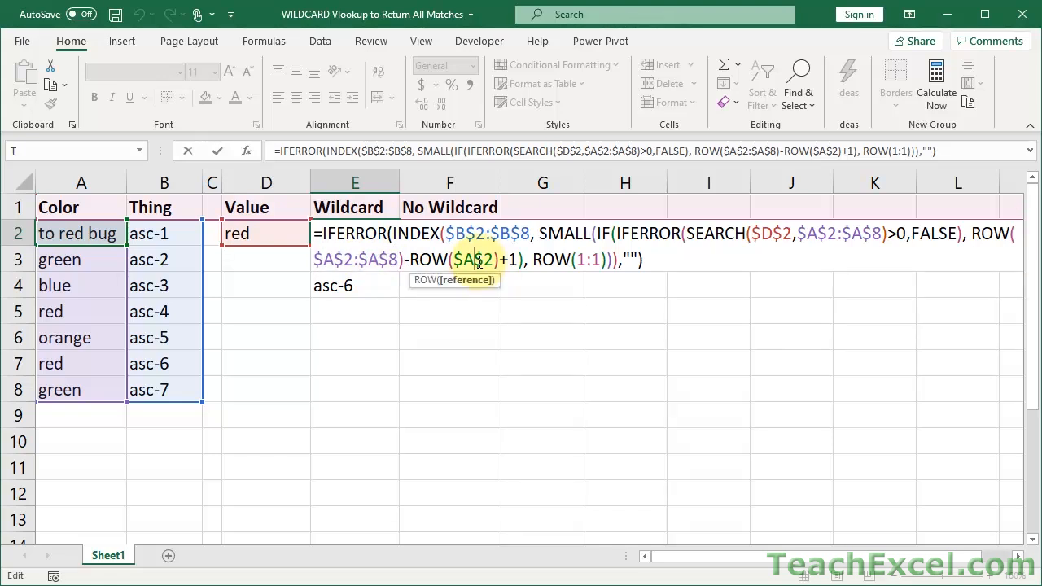
drag(314, 259, 396, 261)
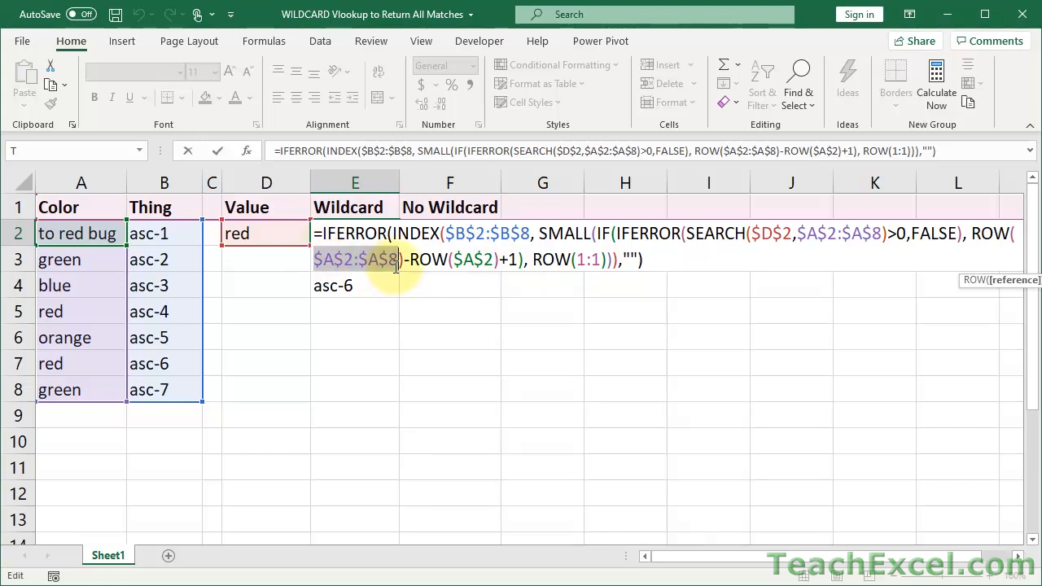
click(485, 259)
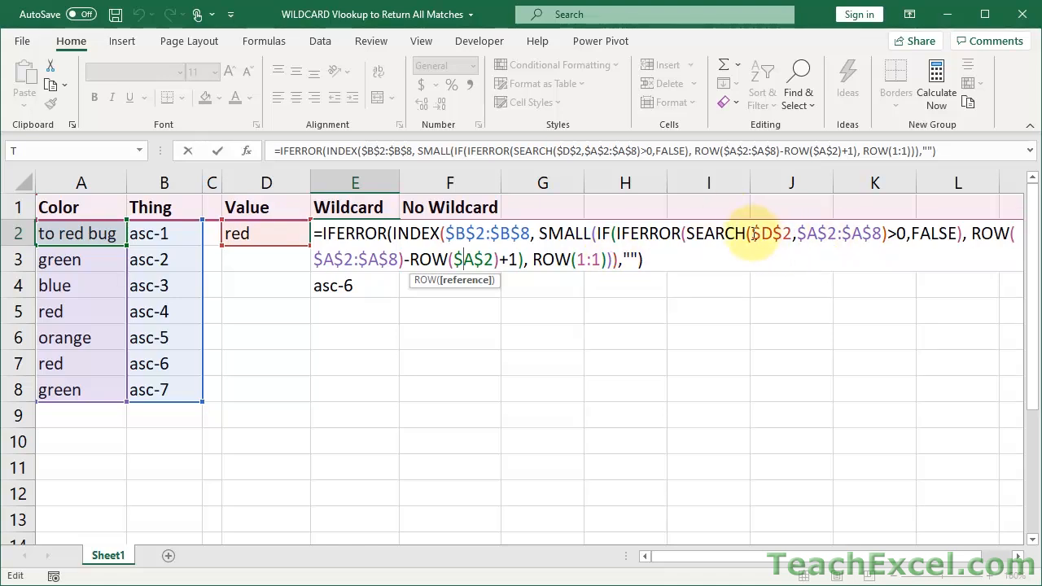
drag(751, 233, 792, 233)
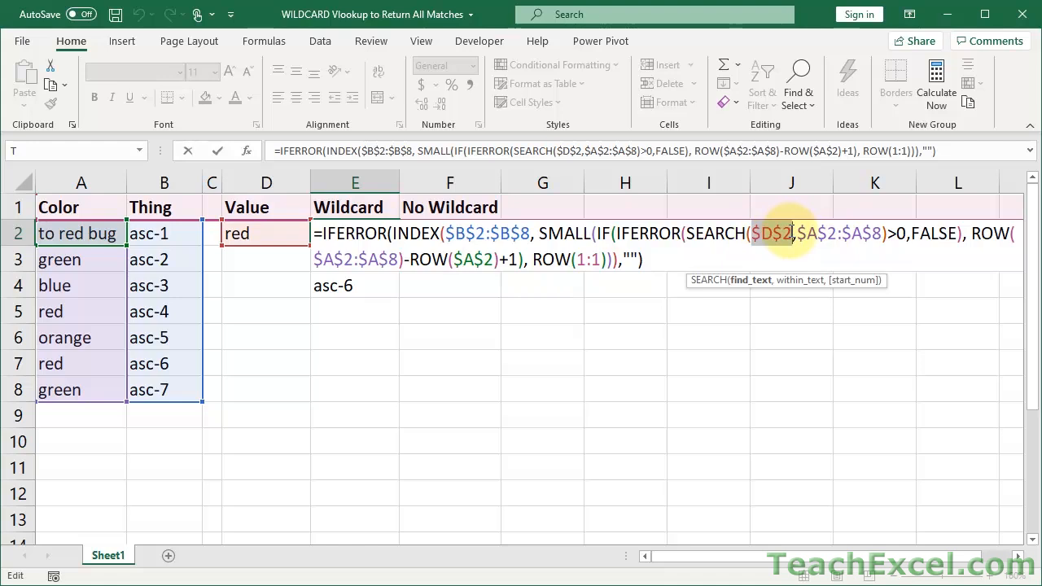
click(704, 233)
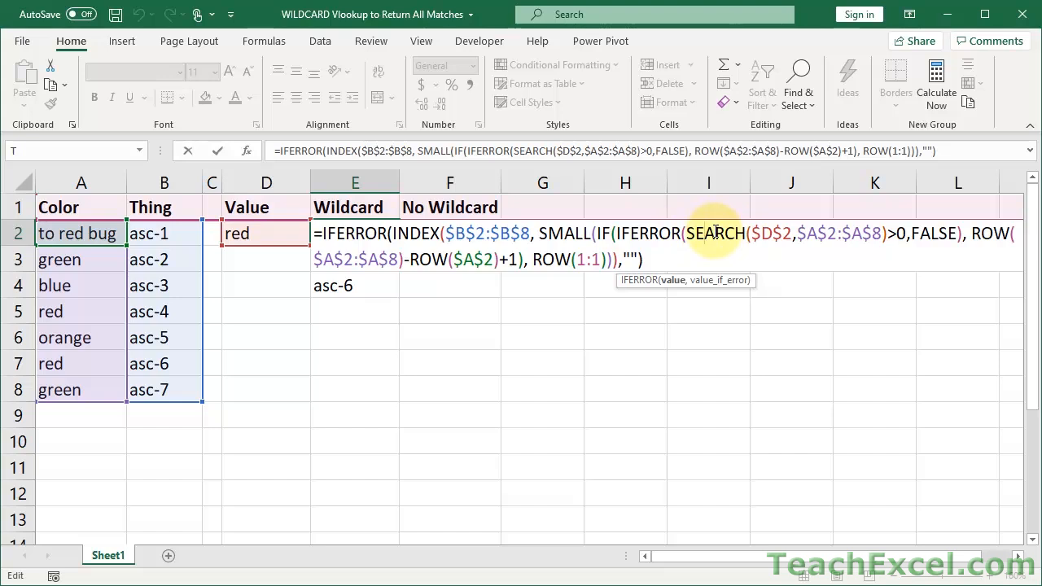
key(ctrl+Return)
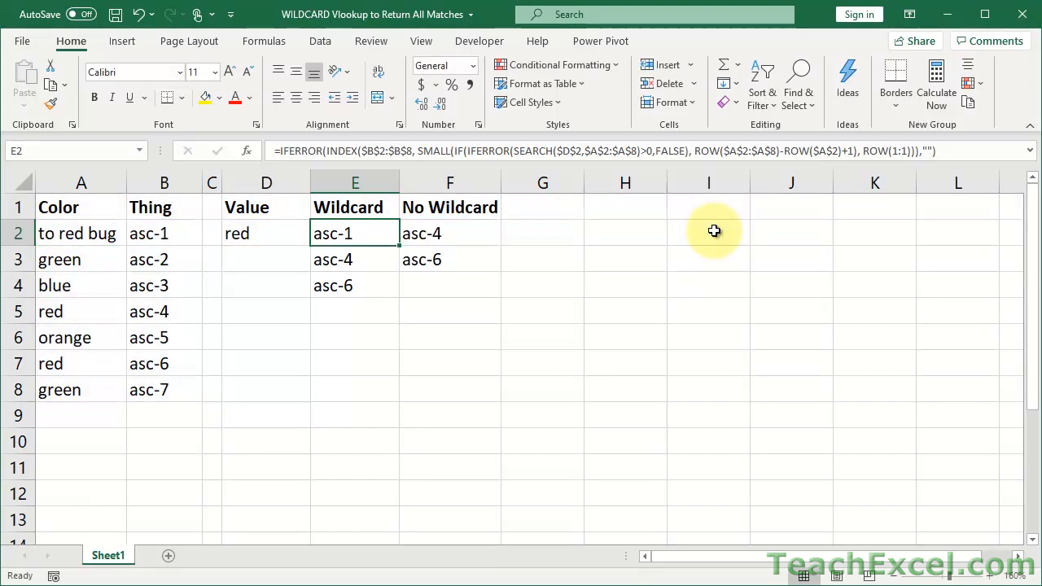
Compare the built-in descriptions of the FIND and SEARCH functions from a trial formula in E9, and discard the entry
click(340, 418)
text(=find)
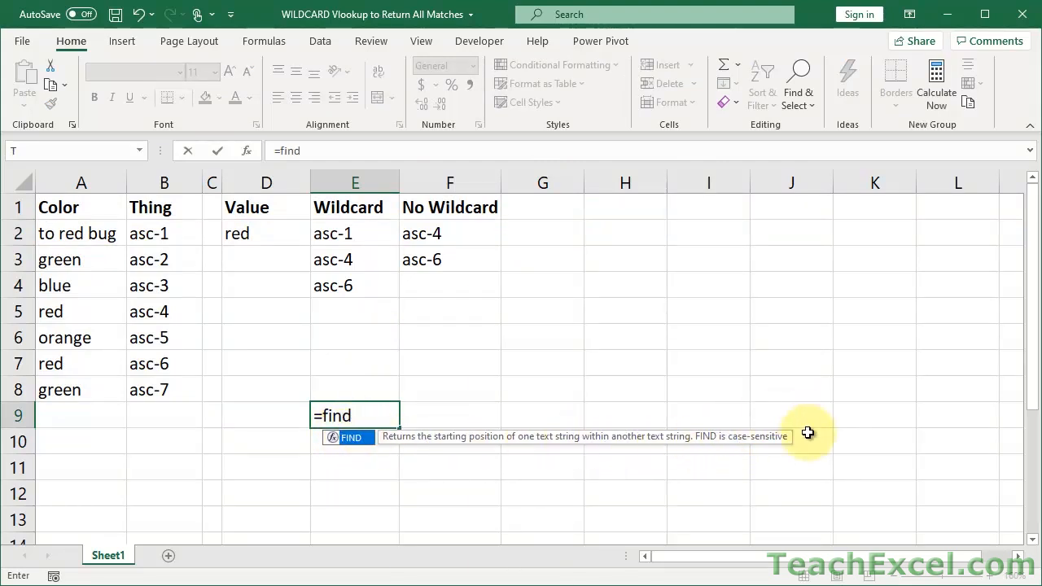
key(BackSpace)
key(BackSpace)
key(BackSpace)
key(BackSpace)
text(search)
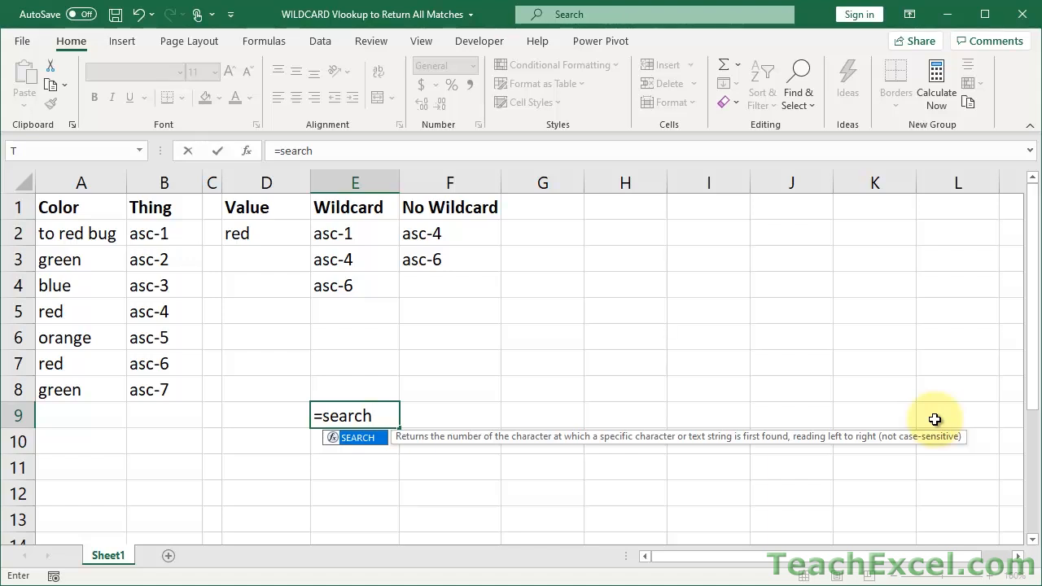
key(Escape)
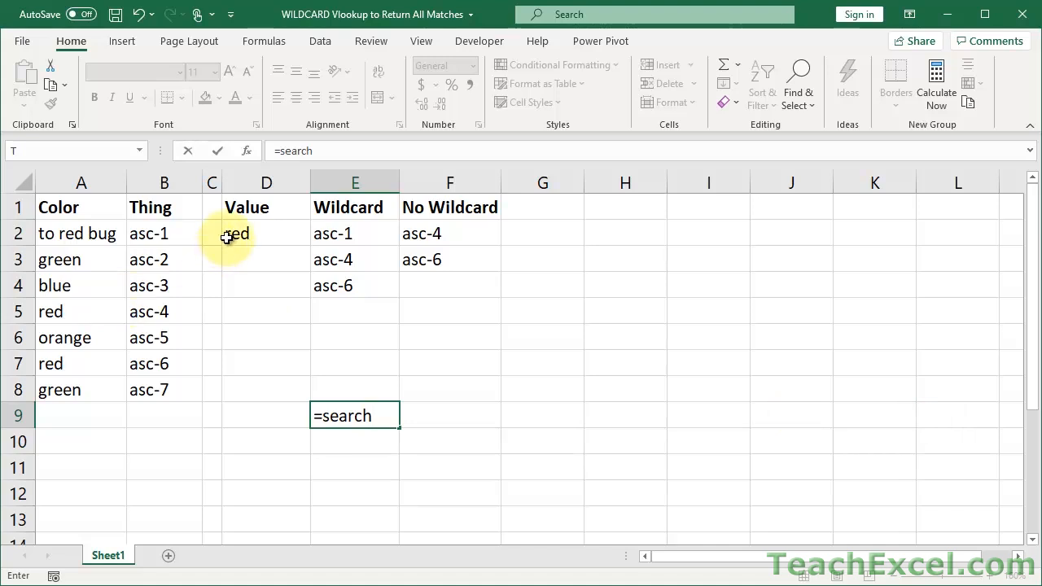
key(Escape)
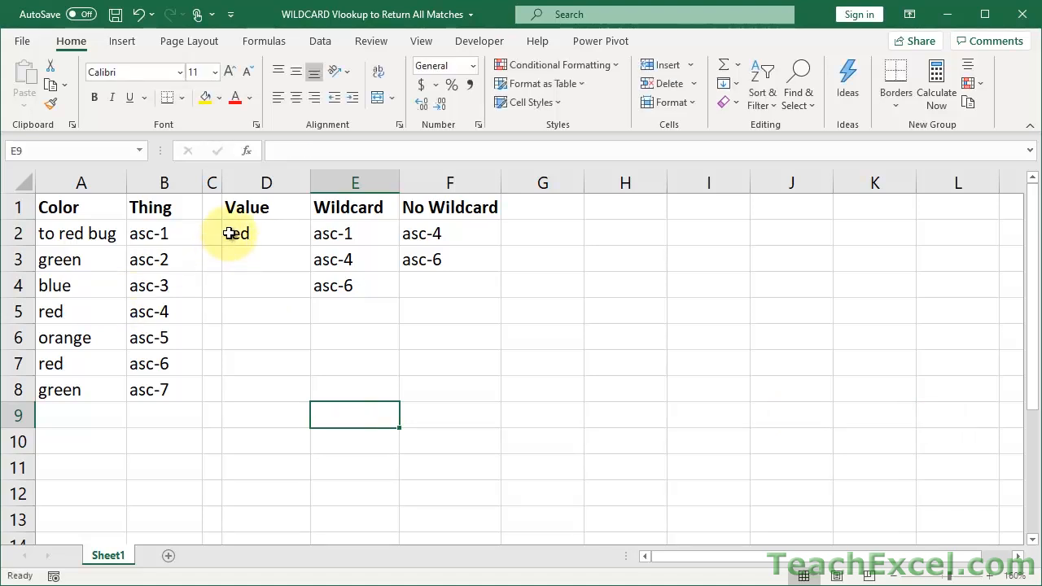
Test the lookup with the capitalised value "Red" in D2, and restore the value to "red"
double_click(230, 234)
key(BackSpace)
text(R)
key(ctrl+Return)
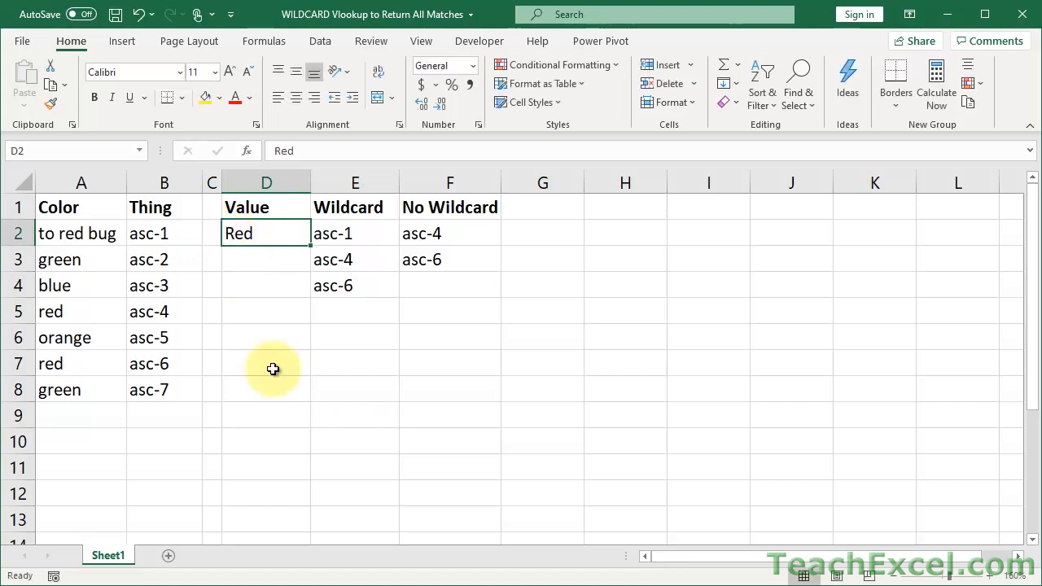
text(red)
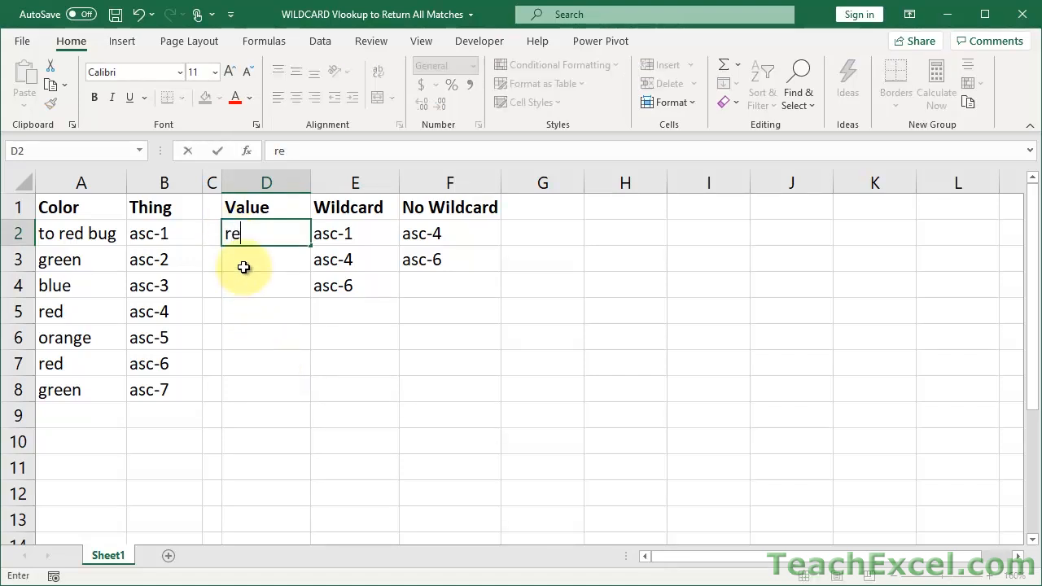
key(Return)
Review the SEARCH function in the Wildcard formula in E2, and fill the formula down through E8
double_click(340, 234)
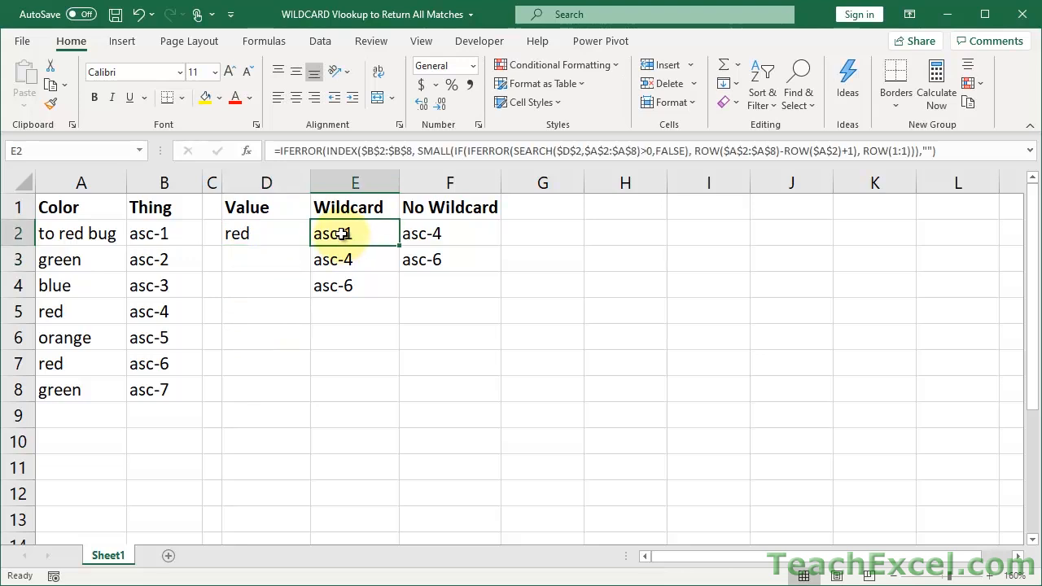
drag(687, 234, 746, 233)
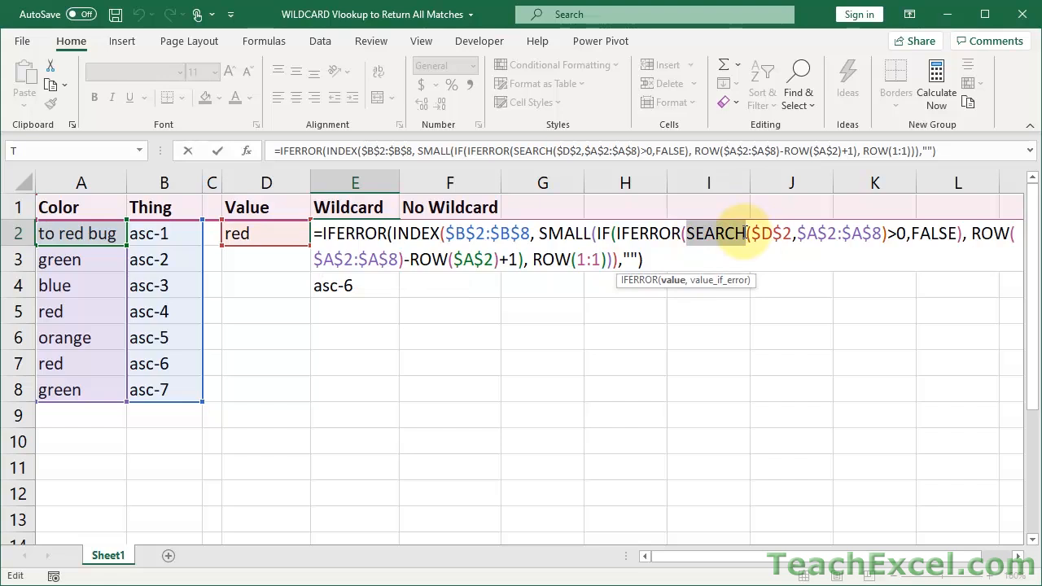
key(ctrl+shift+Return)
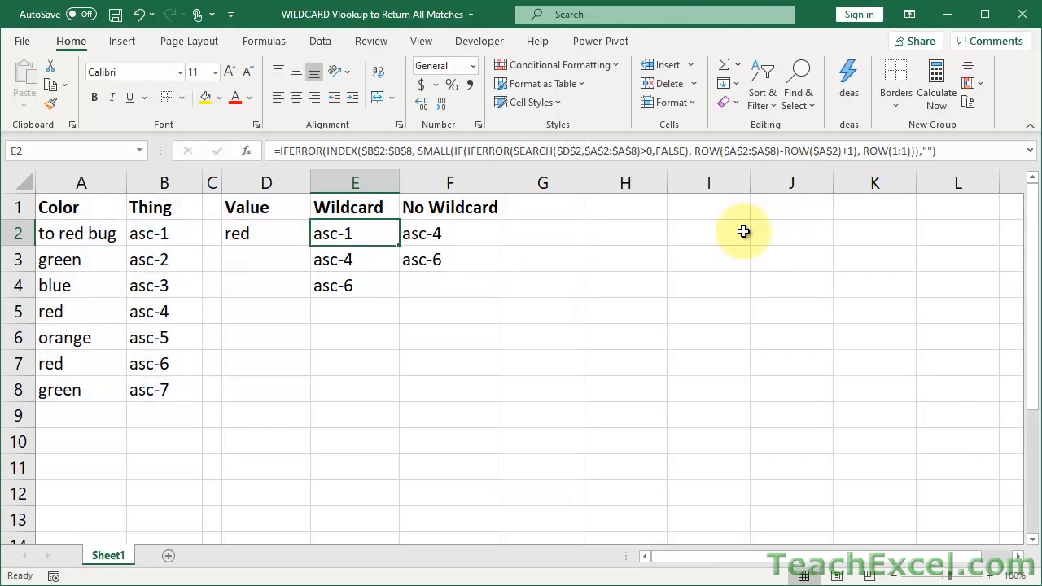
mouse_move(399, 244)
mouse_down()
mouse_move(403, 419)
mouse_move(401, 395)
mouse_up()
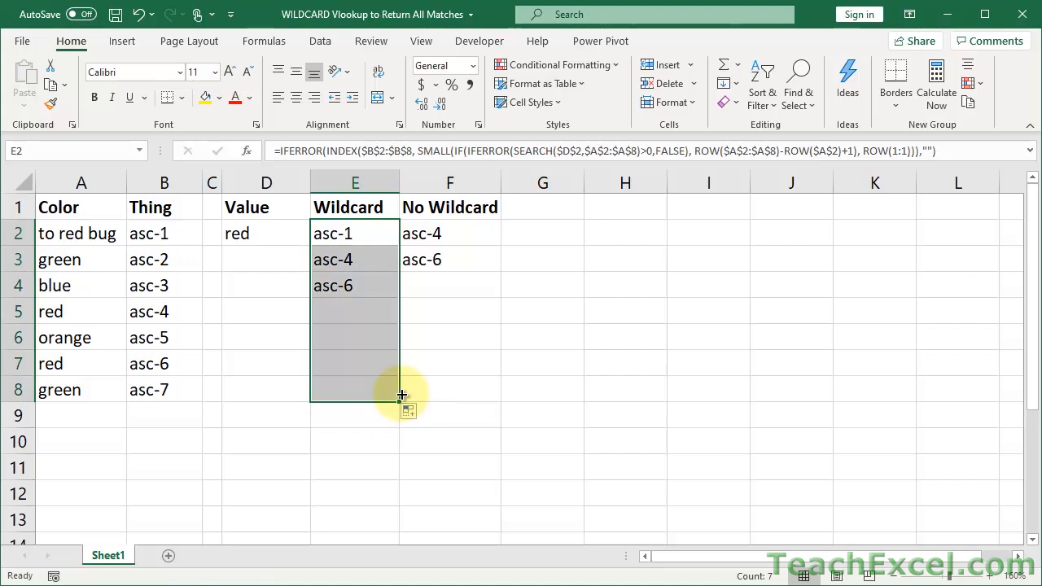
click(358, 233)
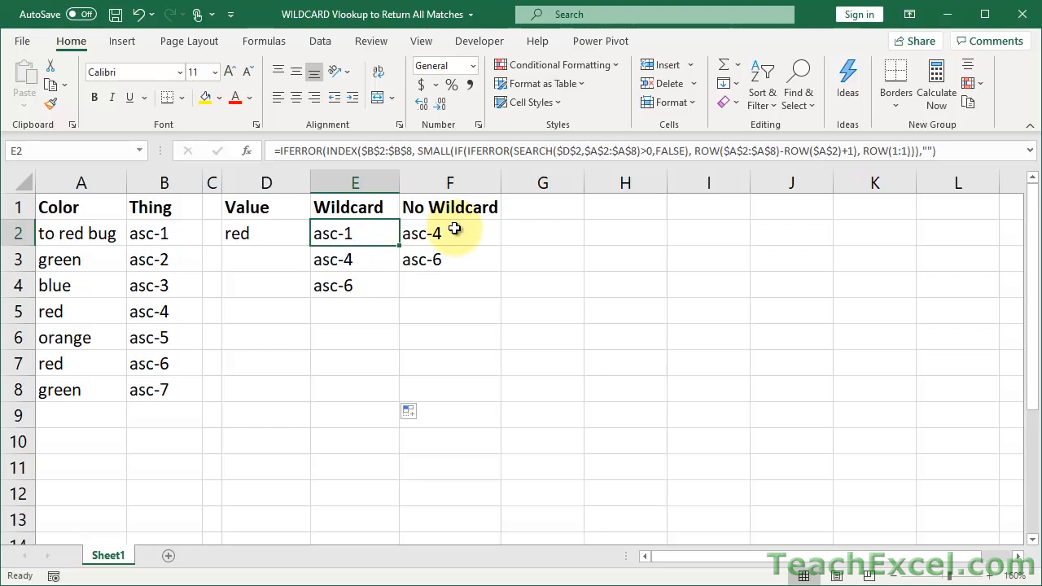
Examine the outer IFERROR function in the E2 formula and its empty-string value_if_error argument
double_click(347, 232)
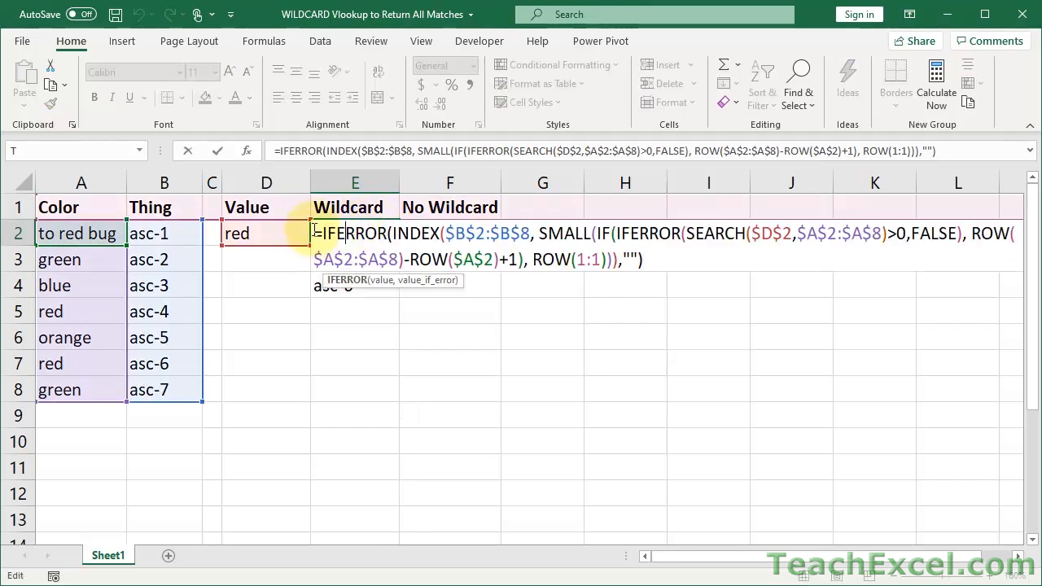
click(320, 234)
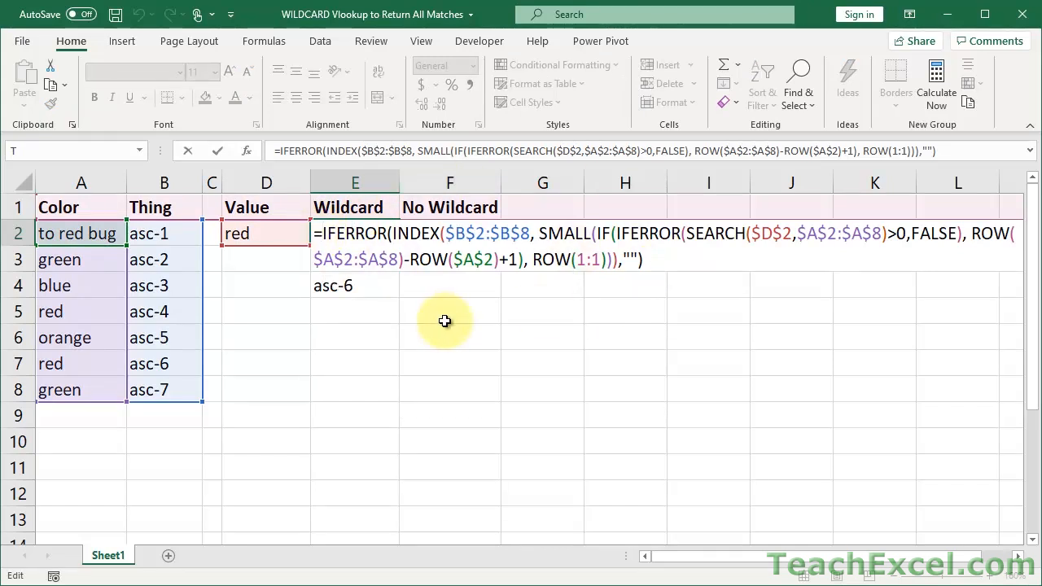
click(361, 234)
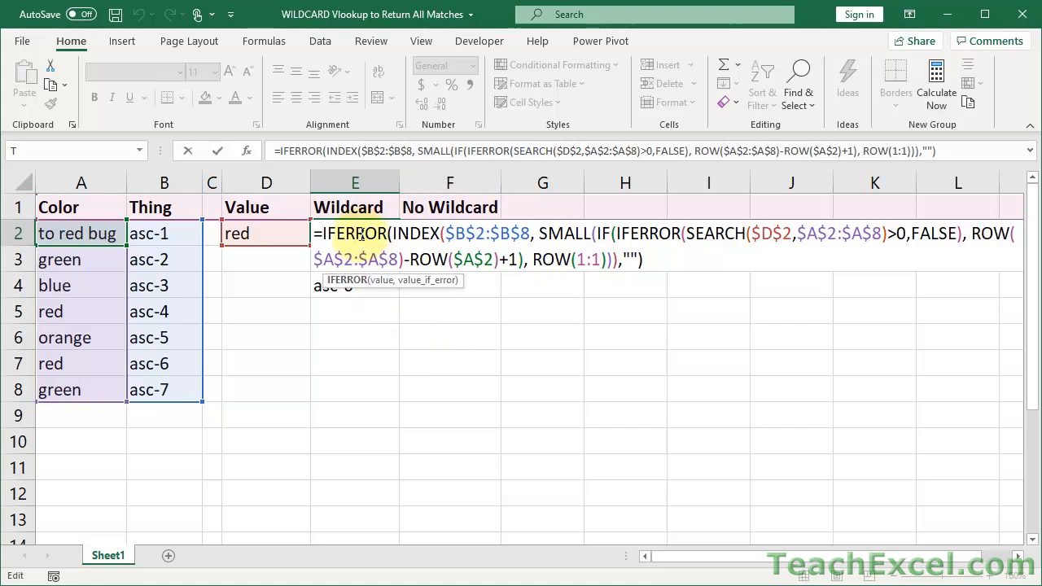
click(412, 235)
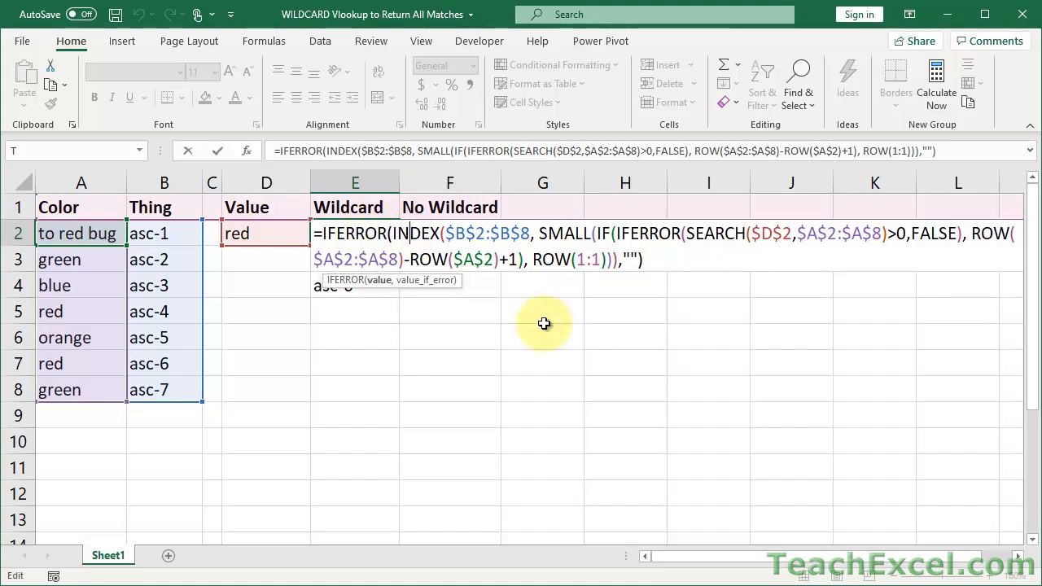
double_click(627, 259)
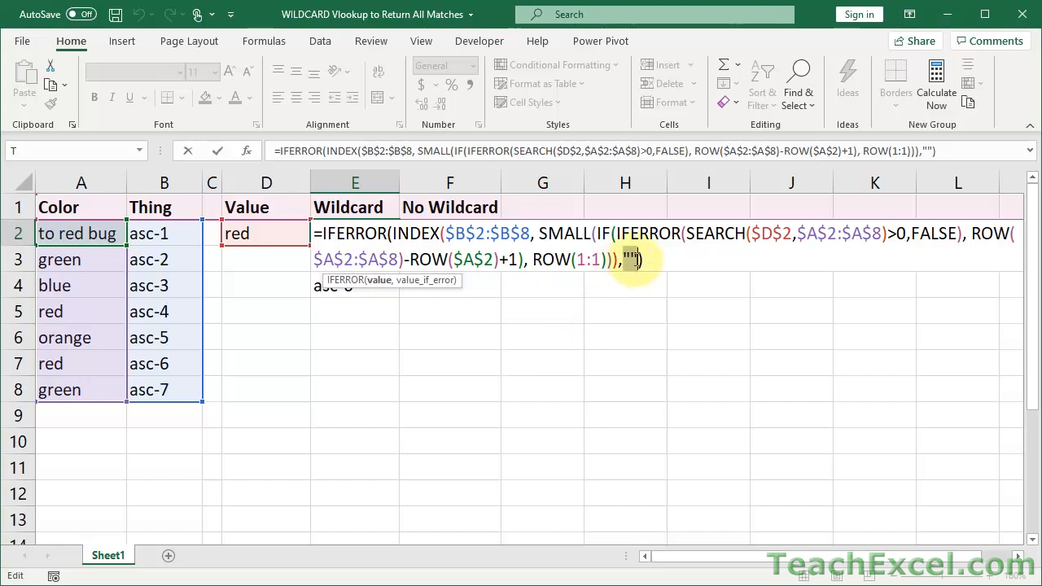
key(ctrl+Return)
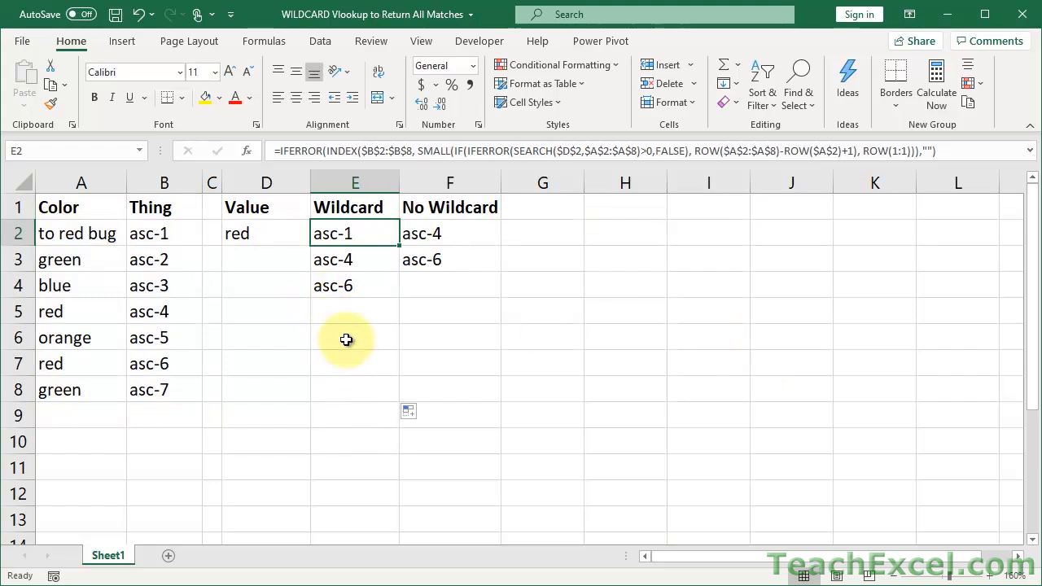
Examine the INDEX function in the E2 formula: its array $B$2:$B$8 and the SMALL expression supplying the row number
double_click(348, 235)
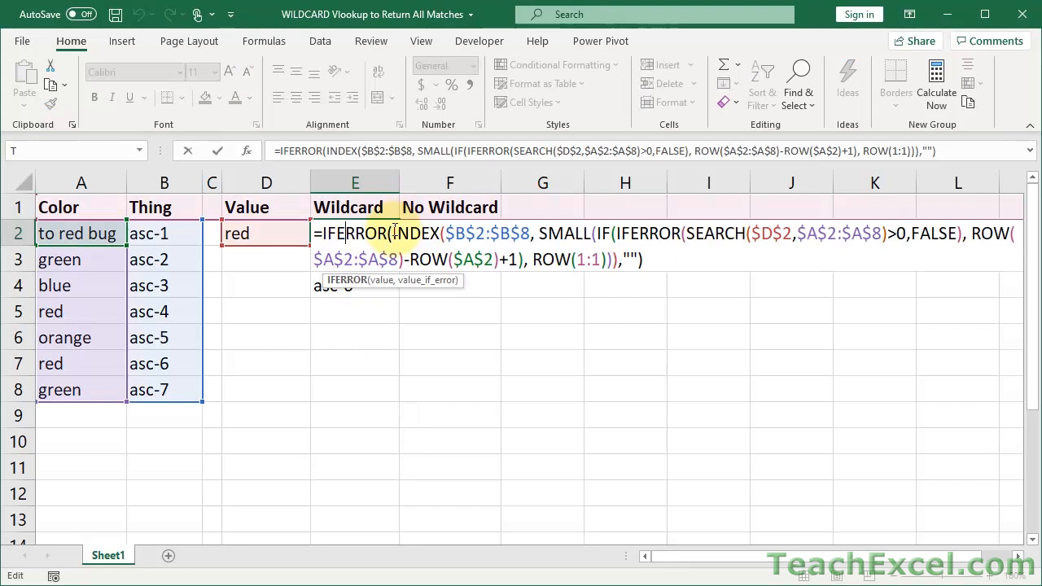
drag(393, 234, 617, 261)
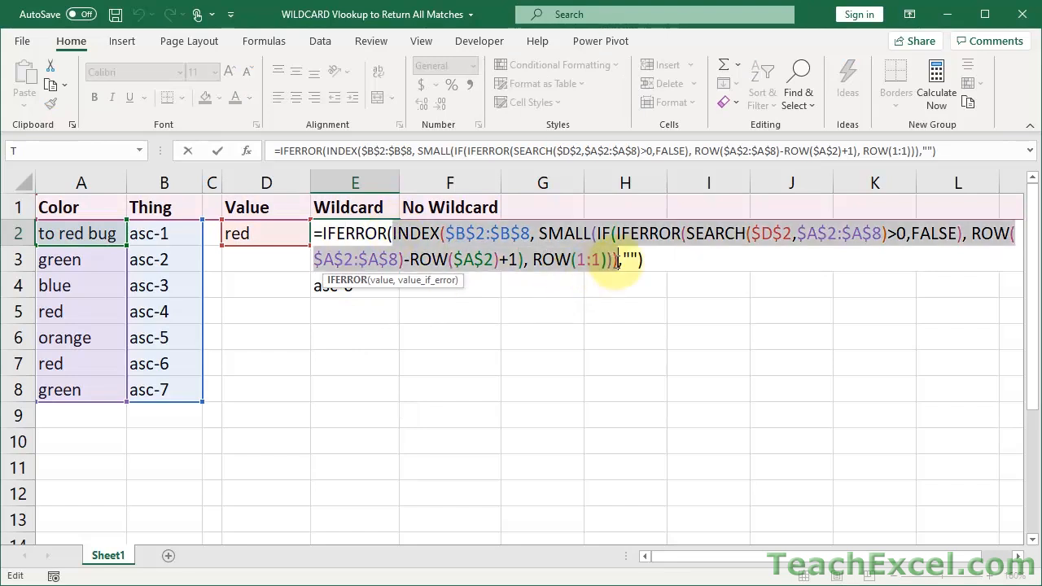
click(422, 234)
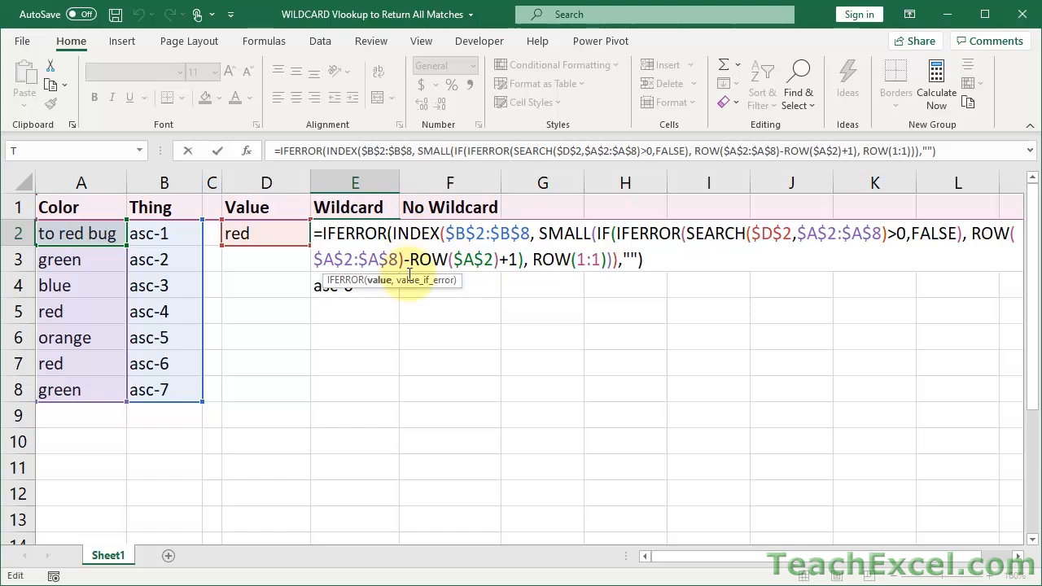
drag(447, 234, 531, 234)
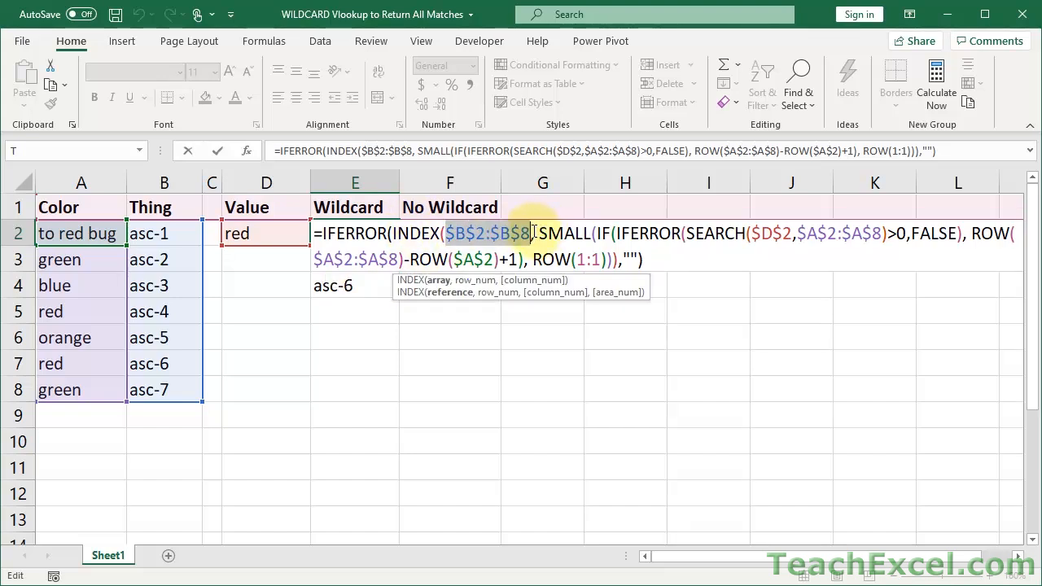
drag(540, 234, 619, 259)
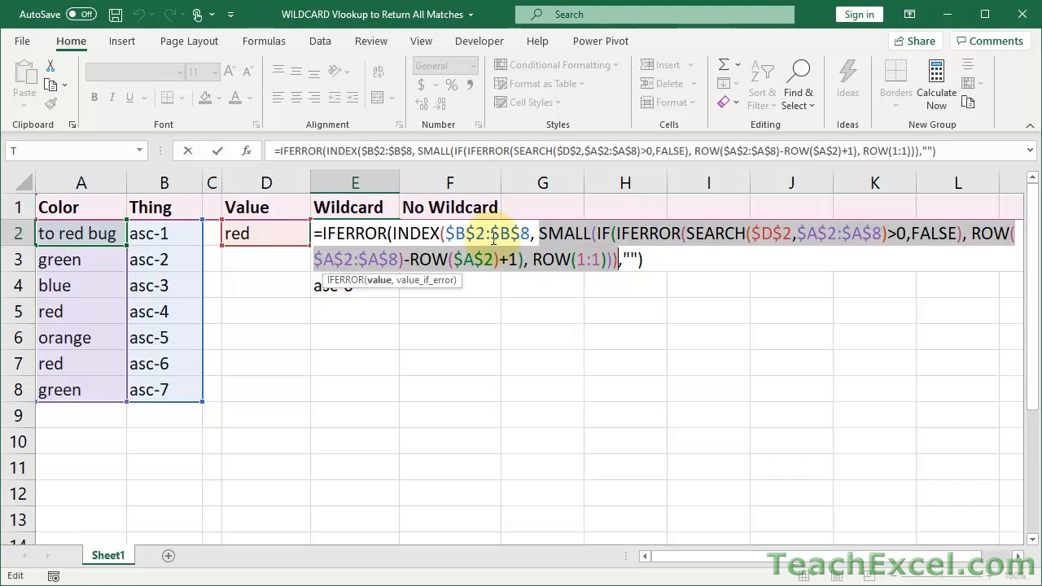
Evaluate the IF expression in SMALL's array argument in E2 to inspect its array of values, and restore the original expression
click(565, 236)
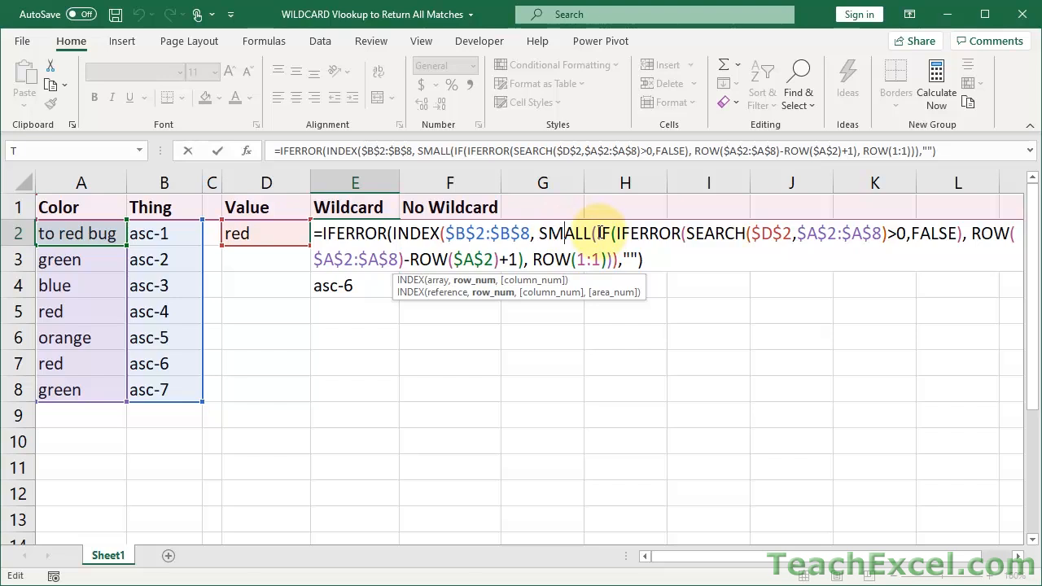
drag(599, 235, 522, 255)
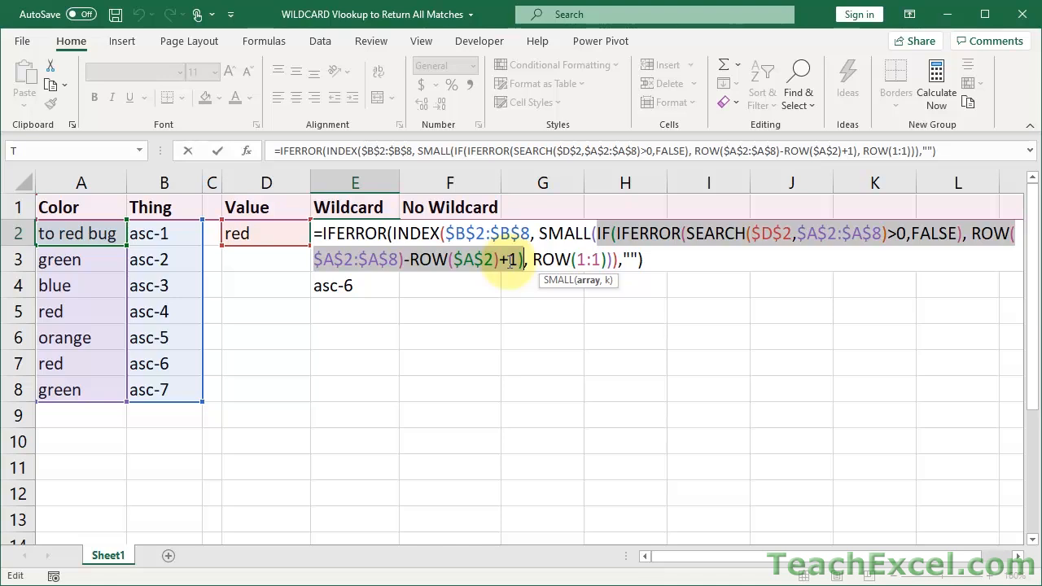
key(F9)
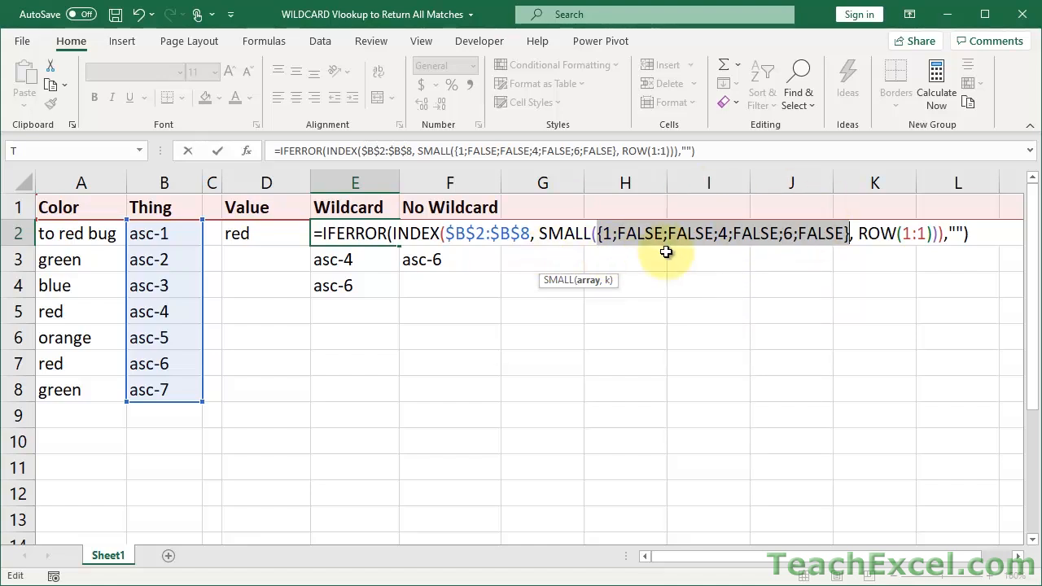
key(ctrl+z)
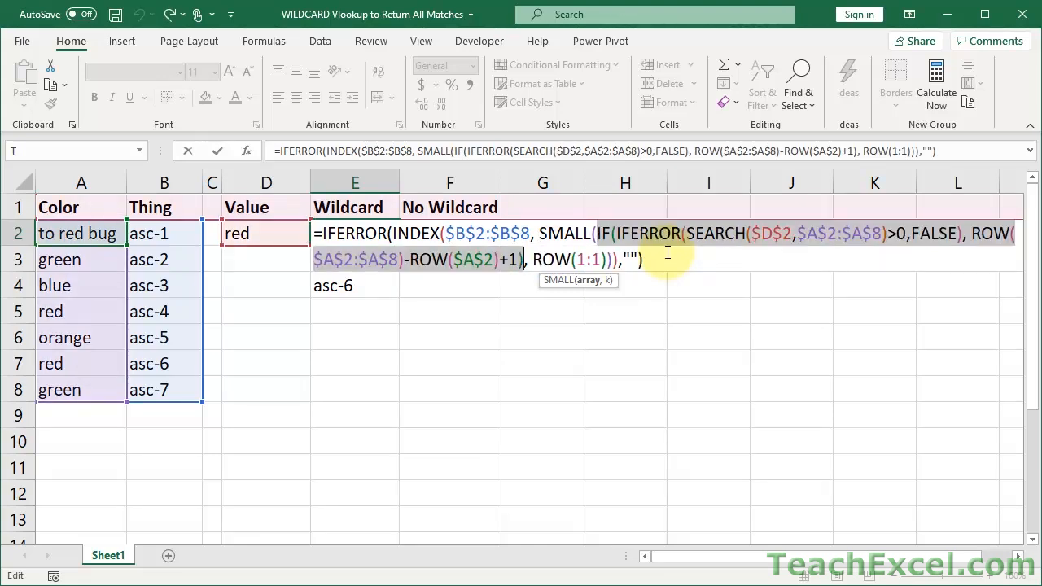
Examine the IF function's SEARCH-based logical test and ROW value_if_true in E2, along with SMALL's k argument ROW(1:1)
click(621, 234)
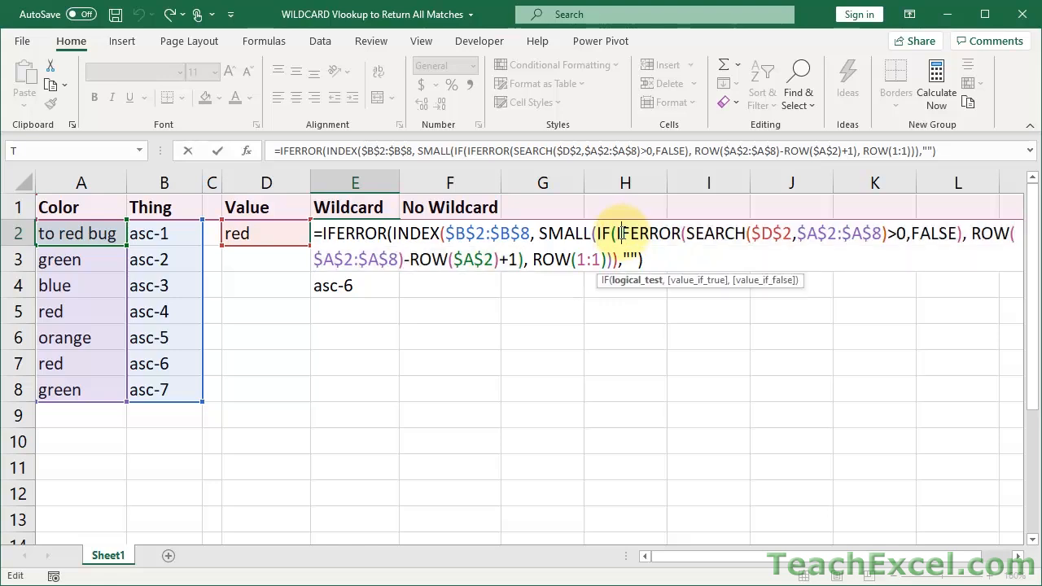
drag(616, 233, 963, 233)
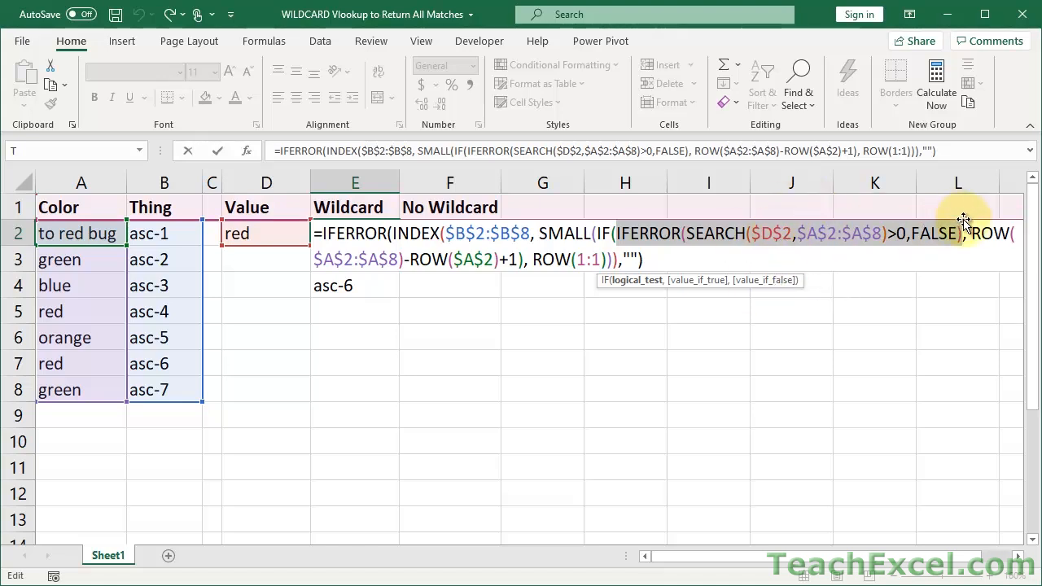
drag(971, 234, 524, 265)
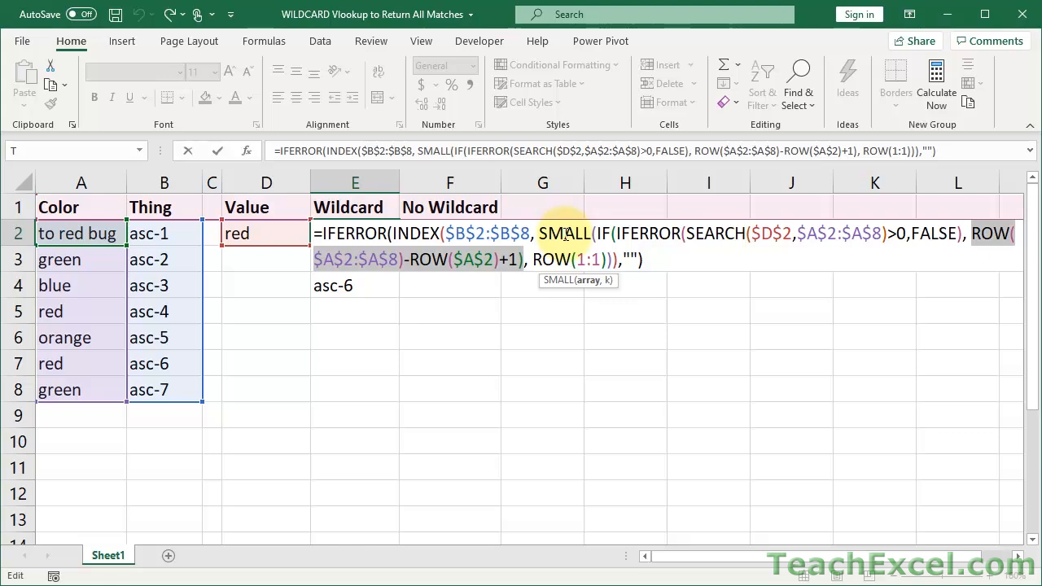
double_click(562, 259)
drag(565, 261, 607, 260)
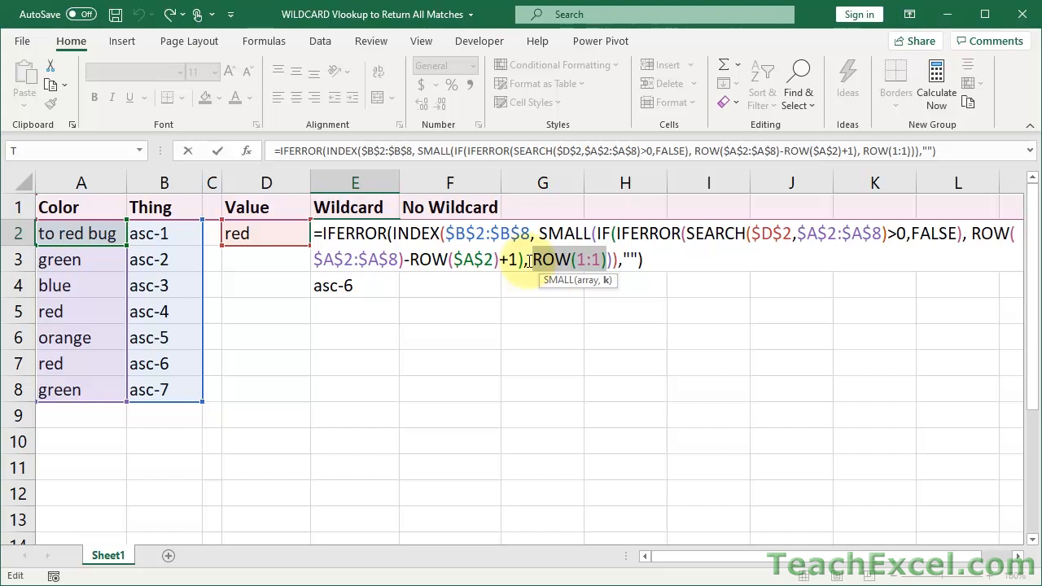
key(ctrl+Return)
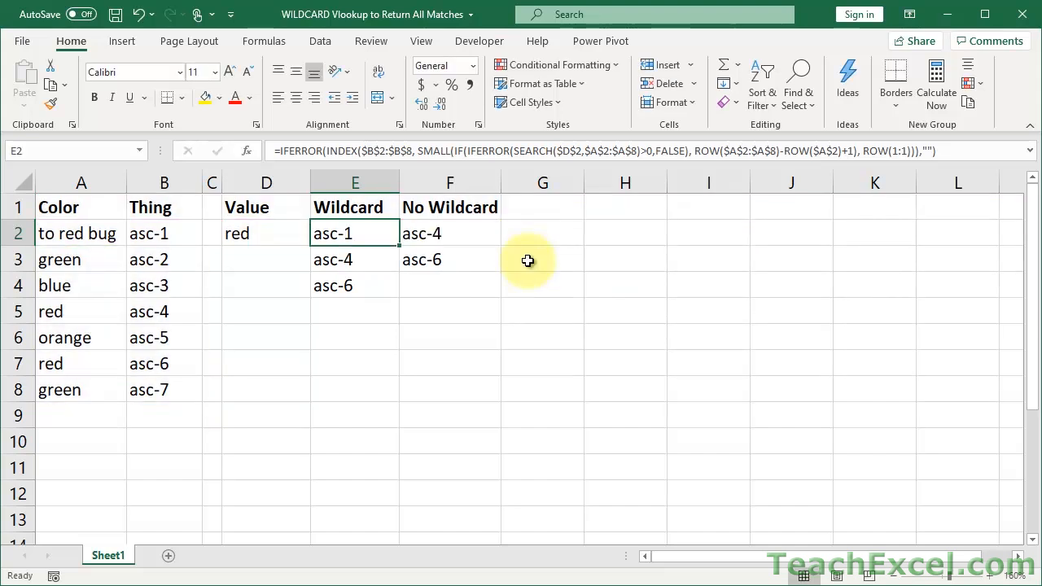
Inspect how SMALL's k argument changes in the copied Wildcard formulas in E3 and E4, leaving both formulas unedited
double_click(350, 261)
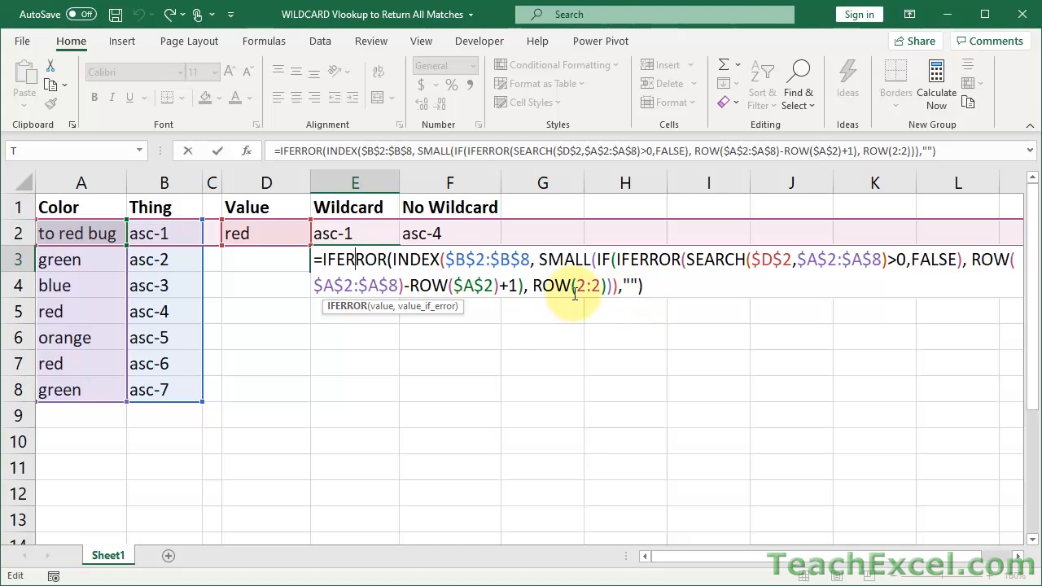
key(Escape)
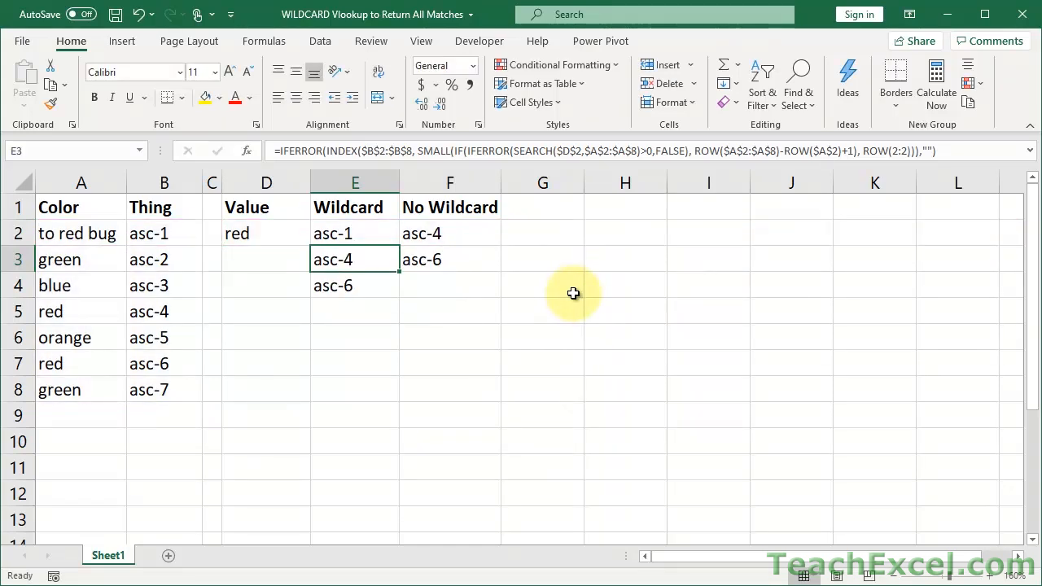
click(375, 279)
double_click(376, 279)
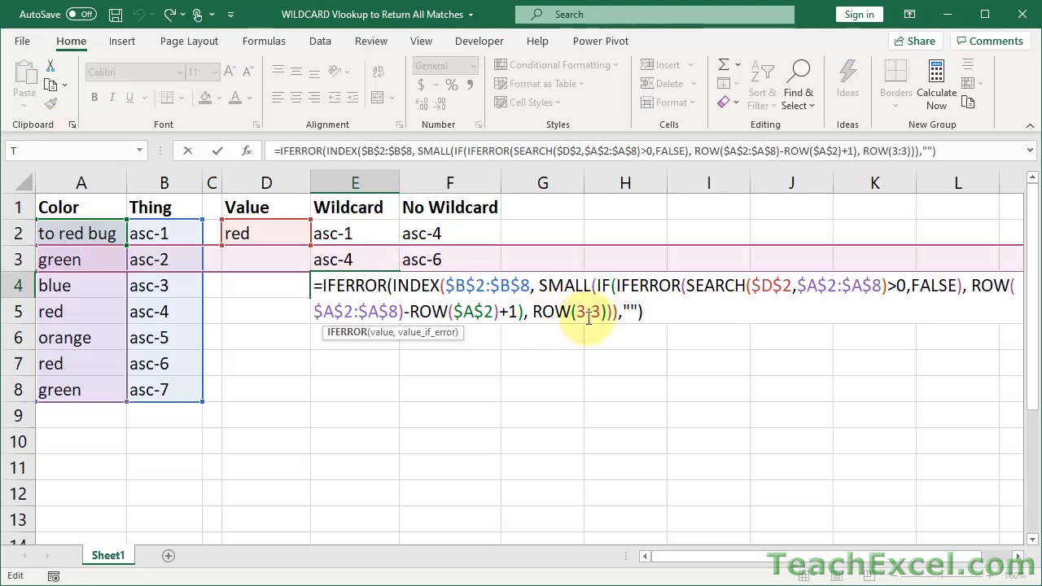
key(Escape)
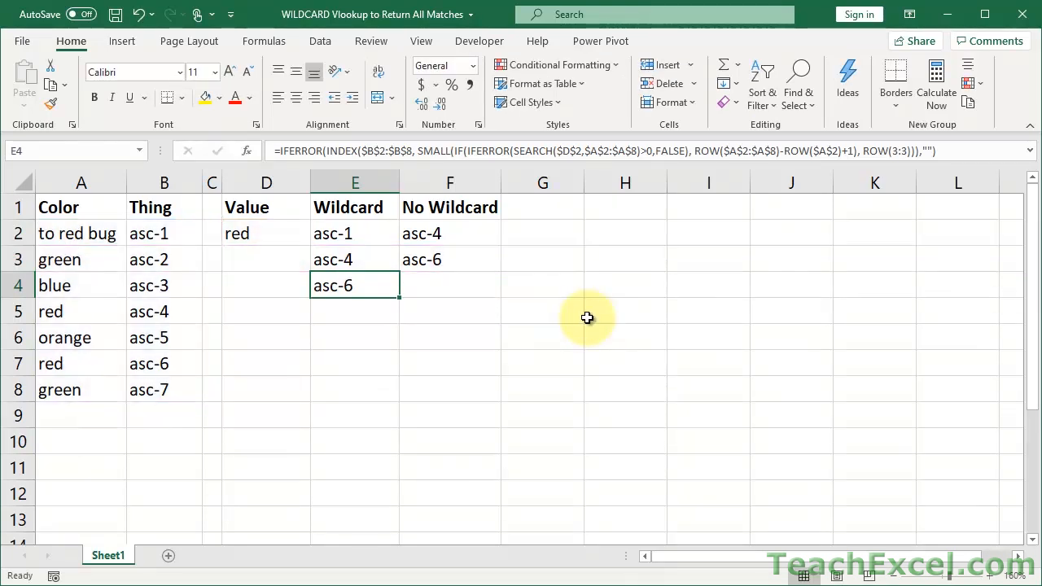
Enter the Wildcard formula in E2 as a regular formula, and re-enter it as an array formula
click(357, 234)
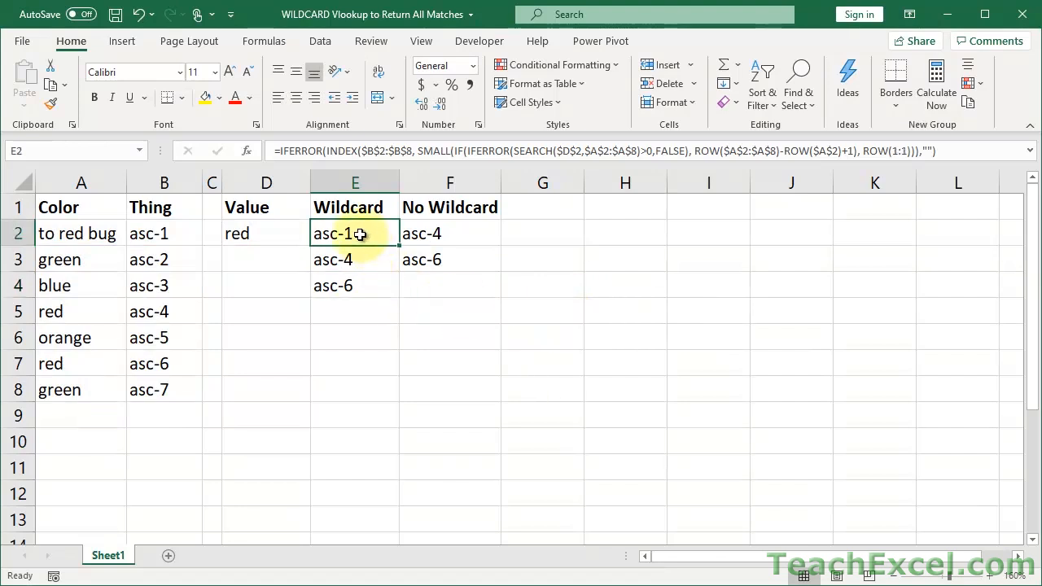
double_click(359, 235)
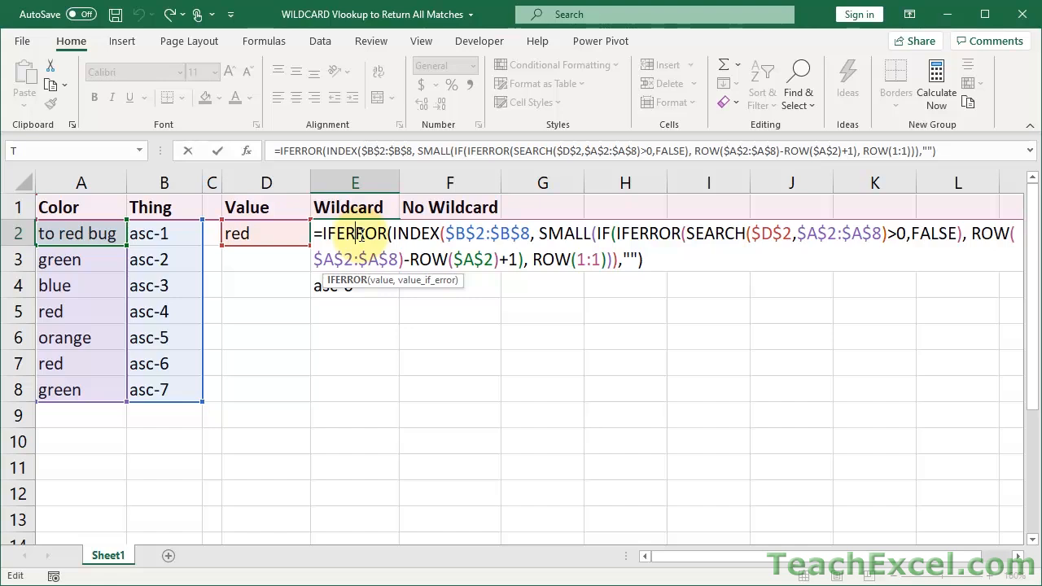
key(Return)
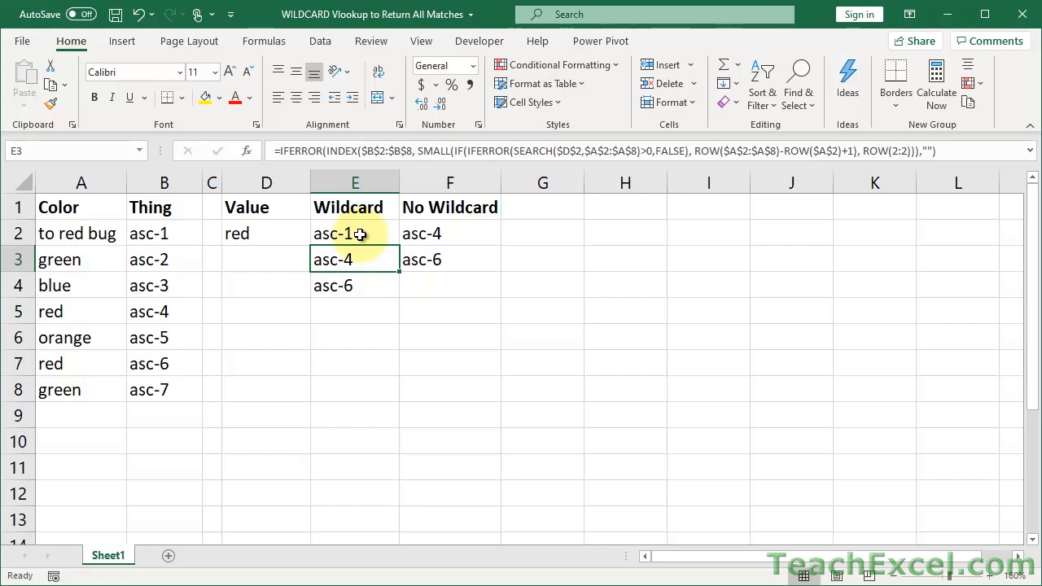
double_click(359, 235)
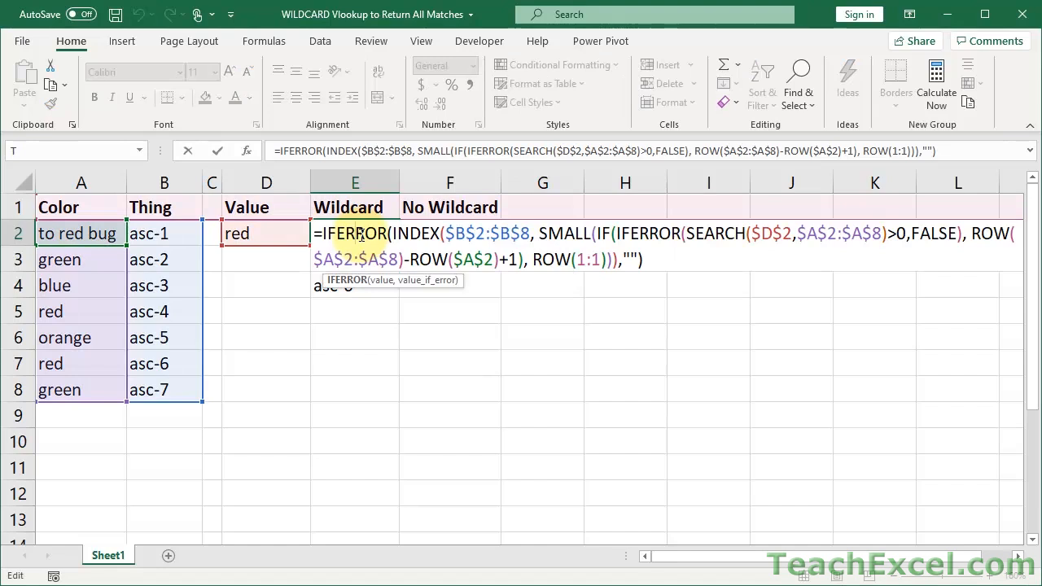
key(ctrl+shift+Return)
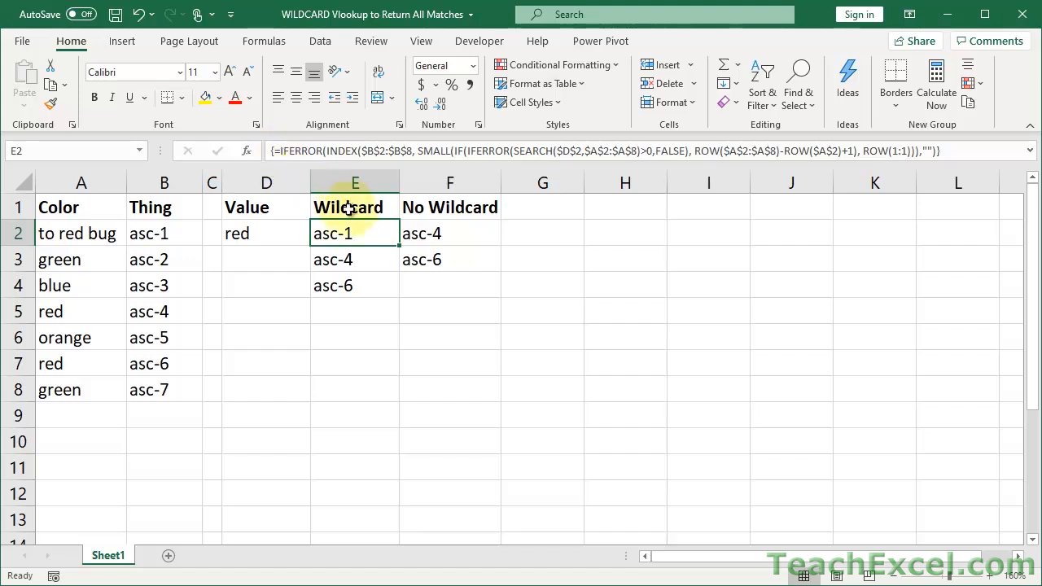
Re-enter the Wildcard formula in E2 as a regular formula and paste a copy of its full text into D10
double_click(353, 236)
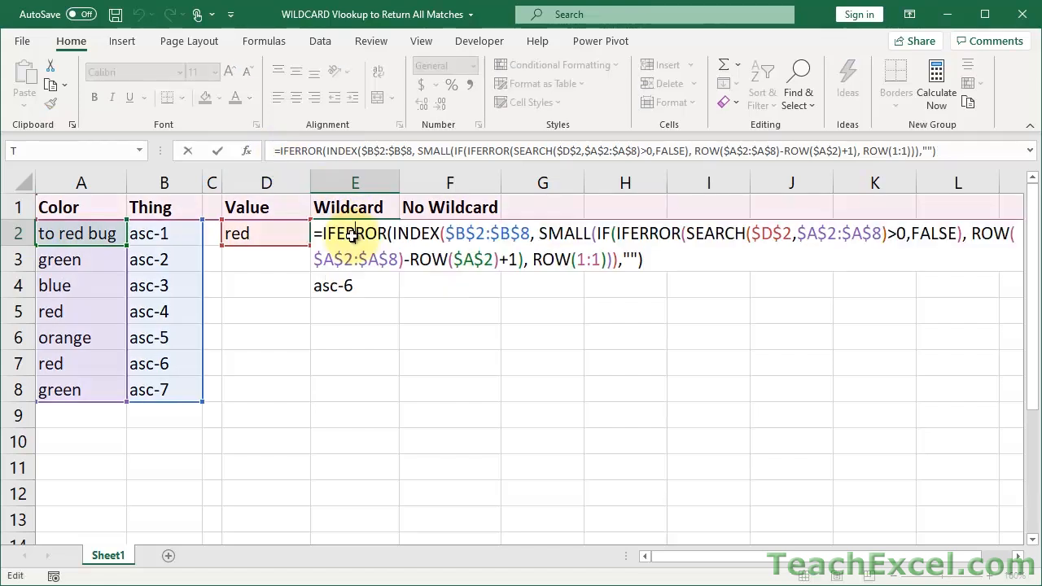
key(ctrl+shift+Return)
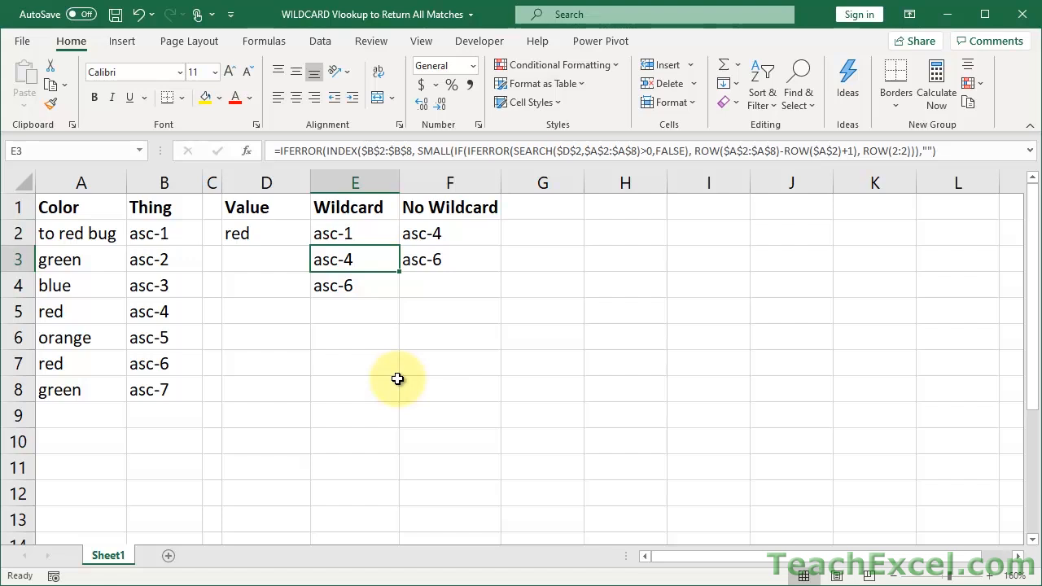
double_click(339, 235)
click(319, 235)
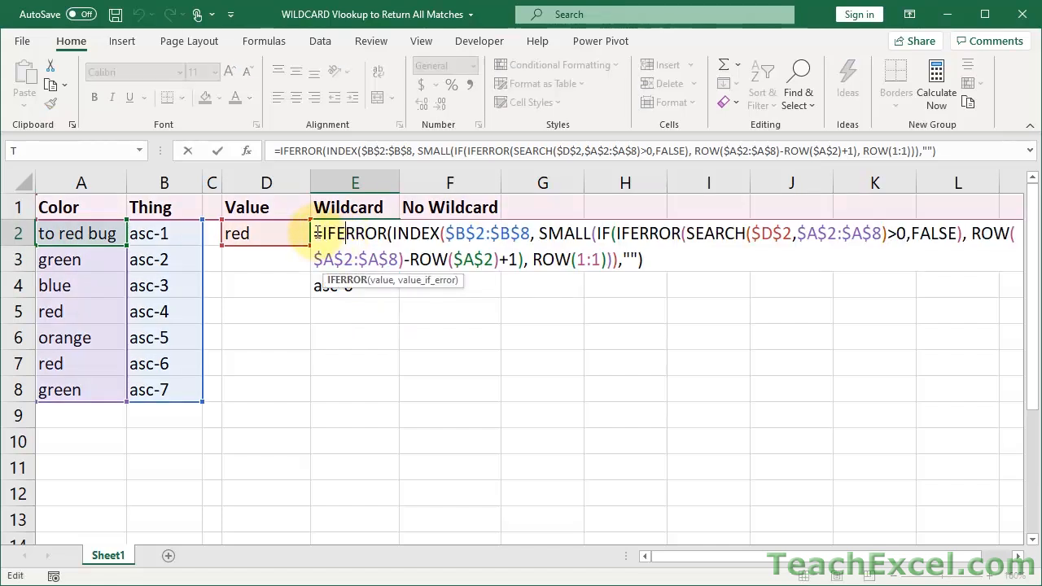
drag(317, 234, 656, 253)
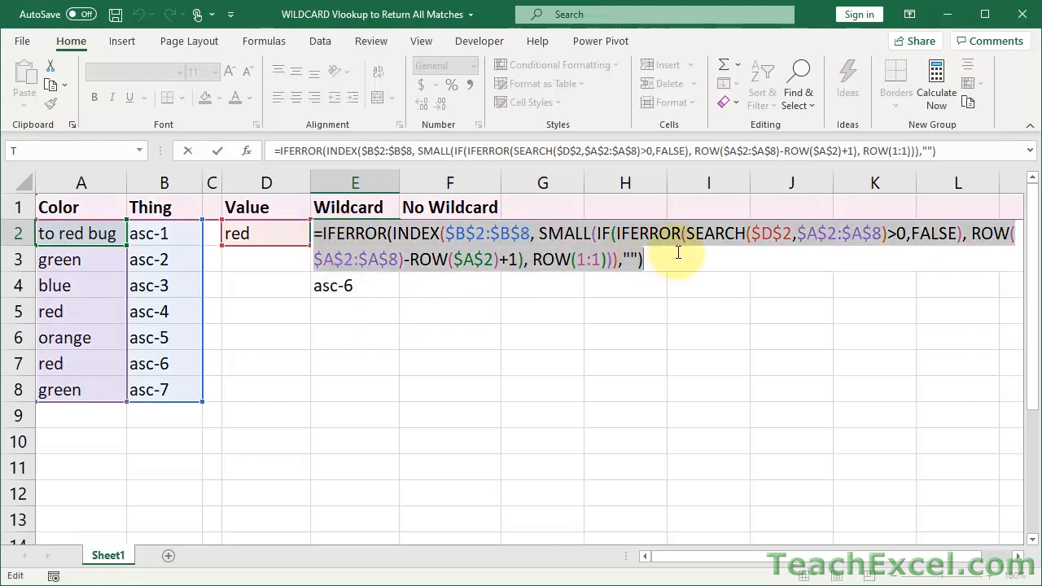
key(ctrl+c)
key(Escape)
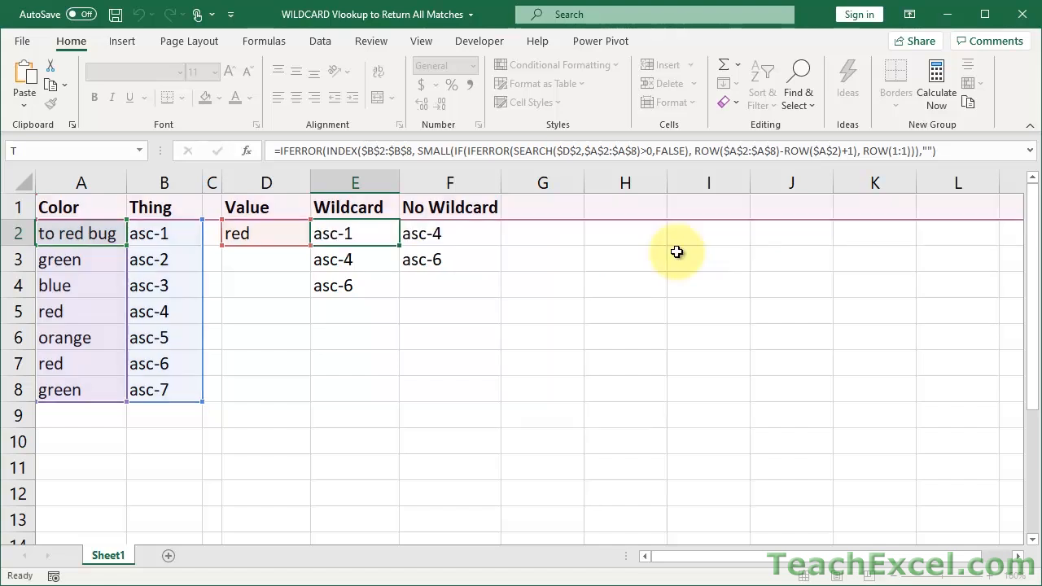
double_click(241, 439)
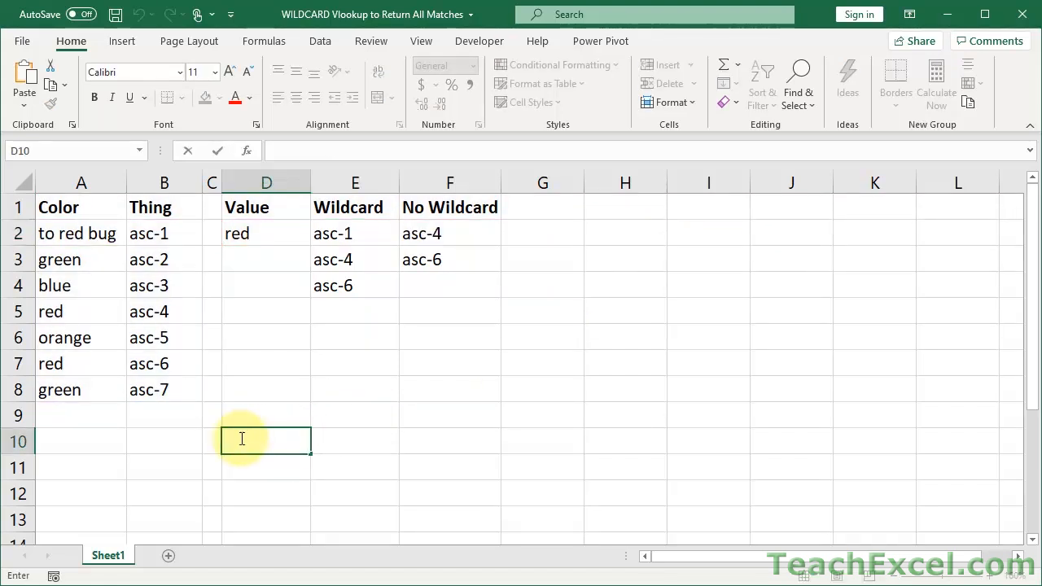
key(ctrl+v)
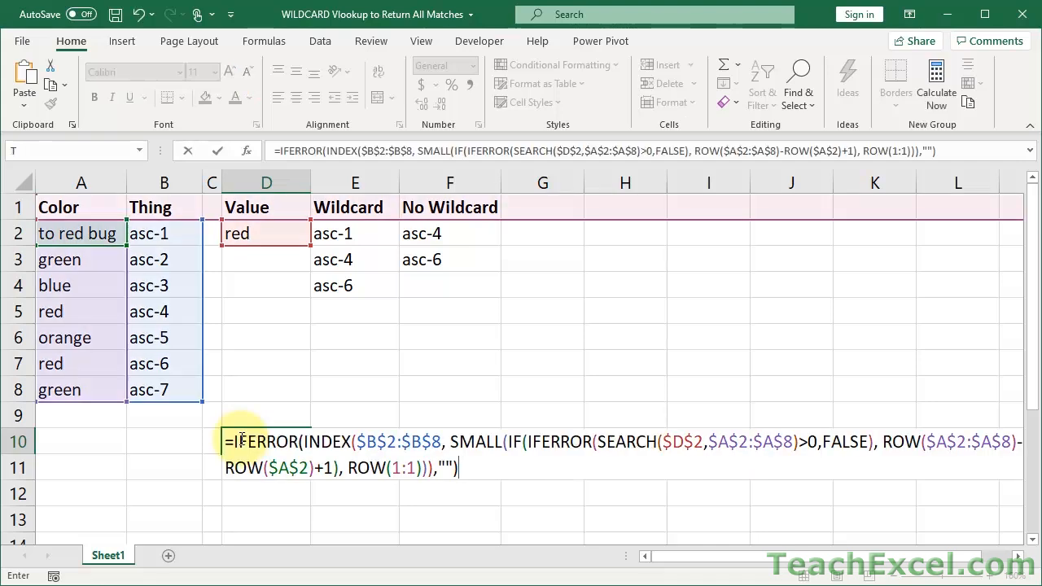
key(Return)
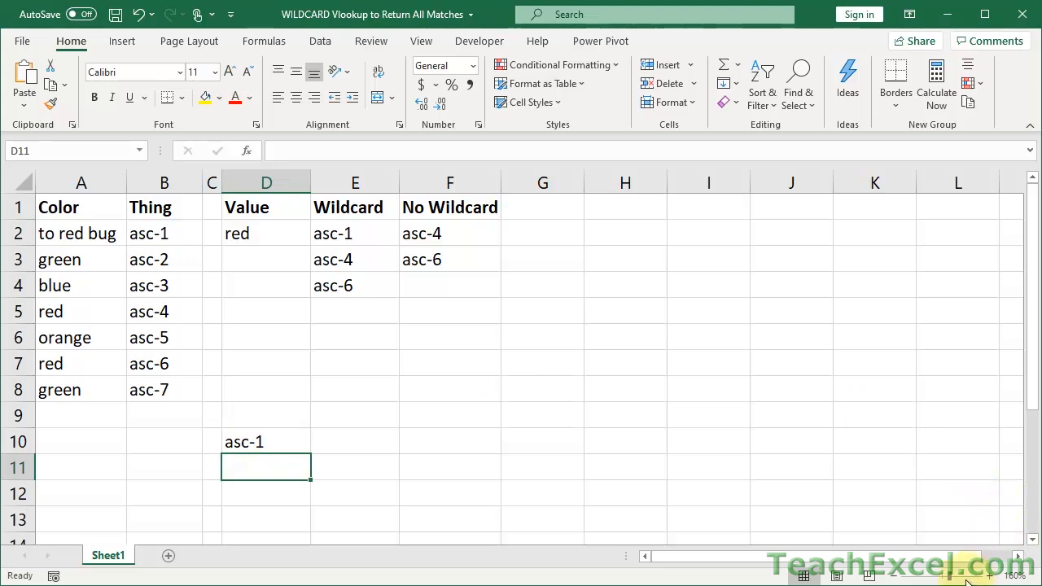
Copy the INDEX expression from IFERROR's value argument in D10 and enter it as a separate formula in D11
key(Up)
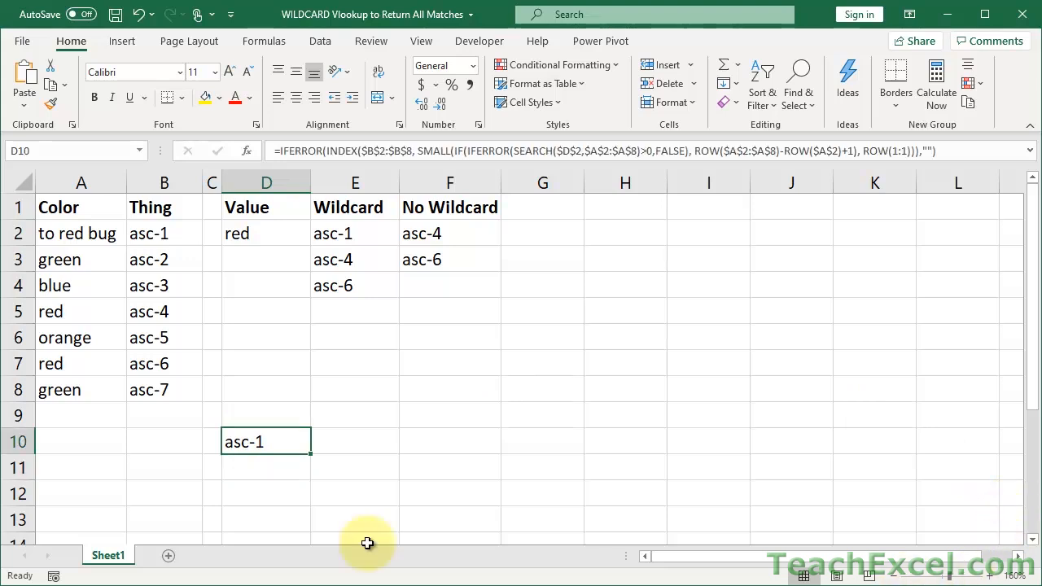
double_click(273, 445)
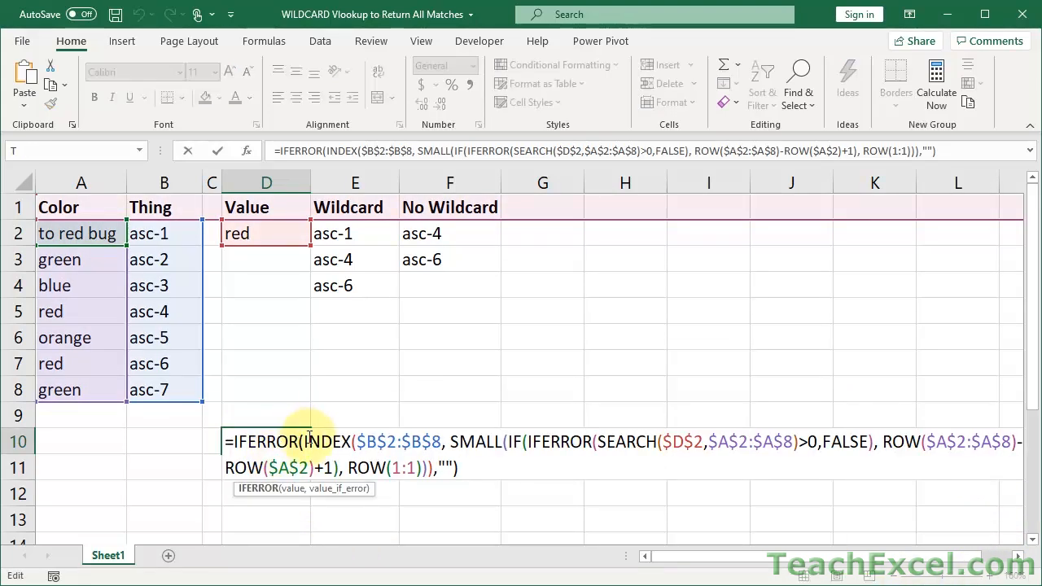
drag(302, 441, 433, 470)
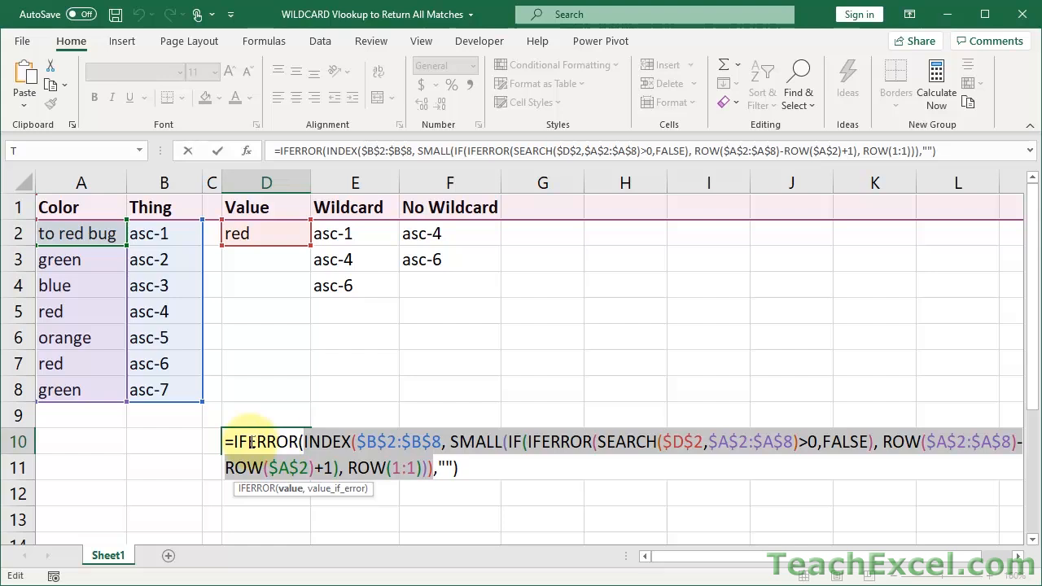
key(ctrl+Return)
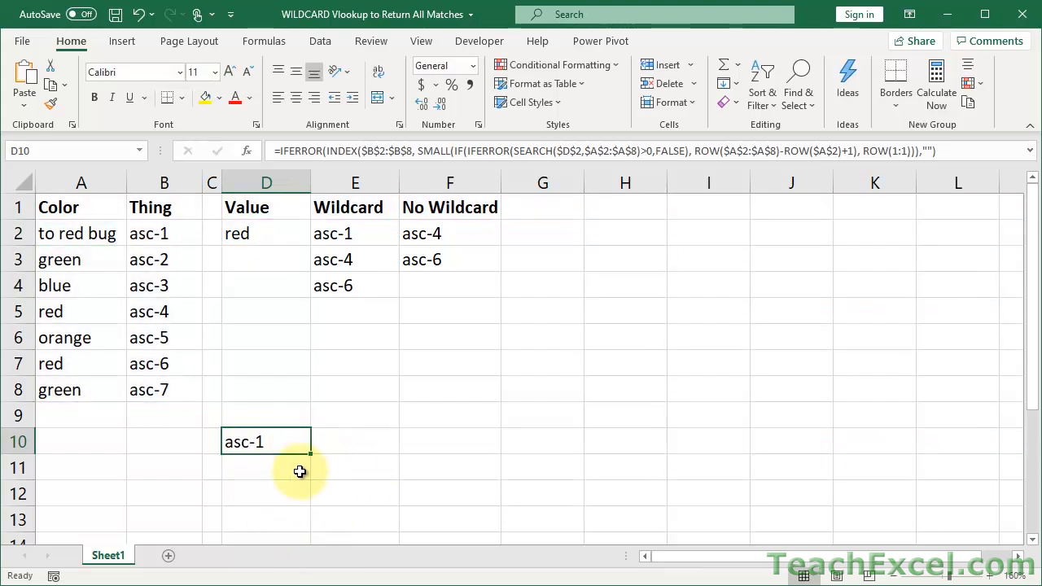
click(294, 471)
text(=)
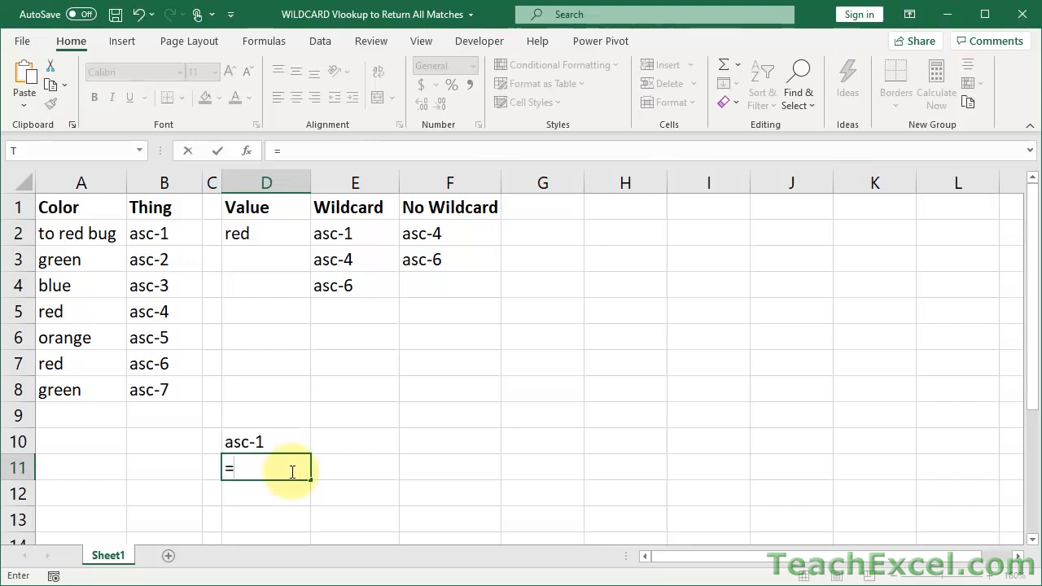
key(ctrl+v)
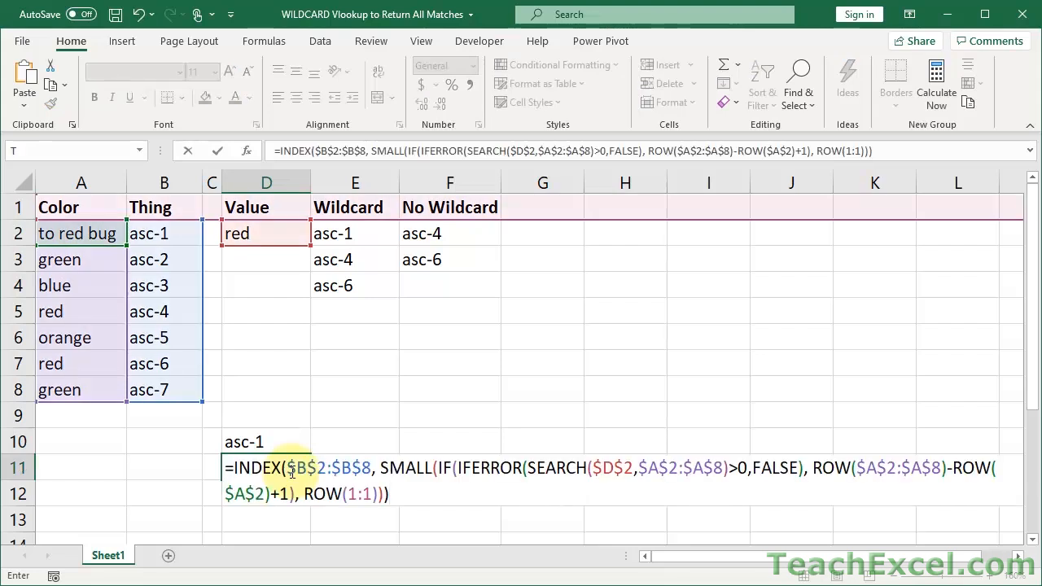
key(Return)
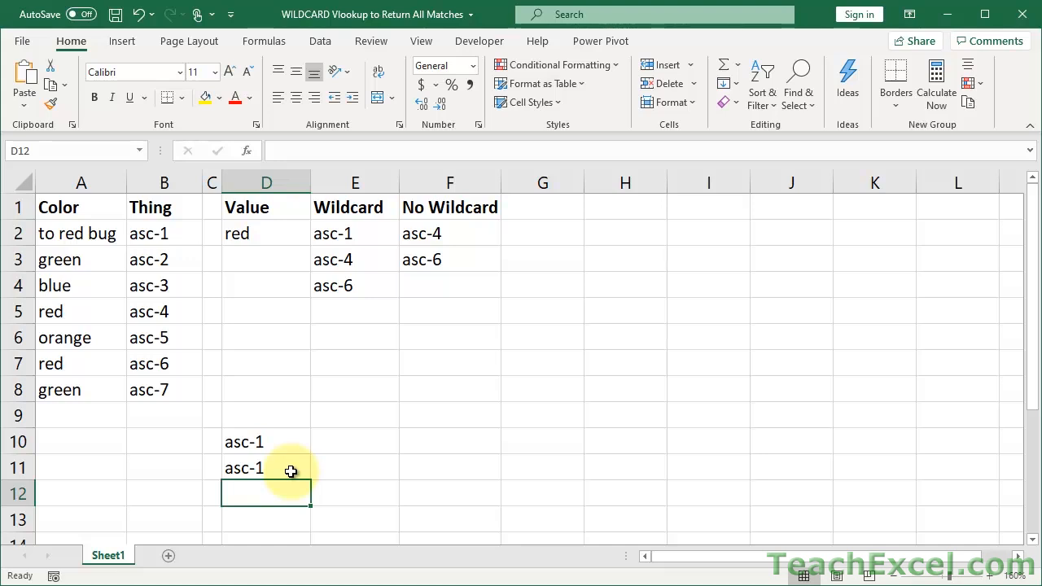
Examine INDEX's array argument $B$2:$B$8 in D11, and copy its SMALL row_num expression into E12 as a separate formula
click(291, 472)
double_click(283, 469)
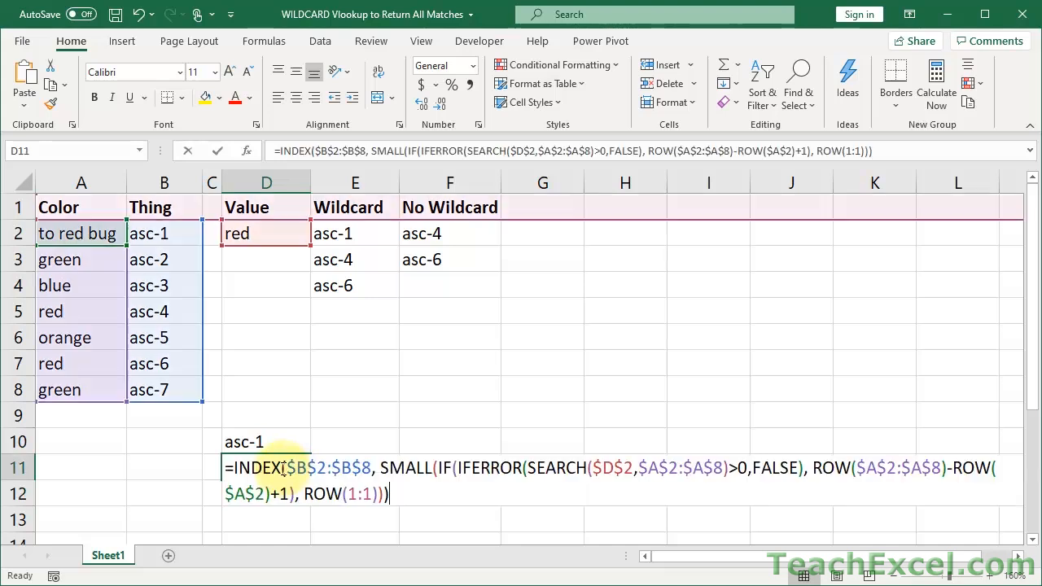
drag(287, 469, 371, 468)
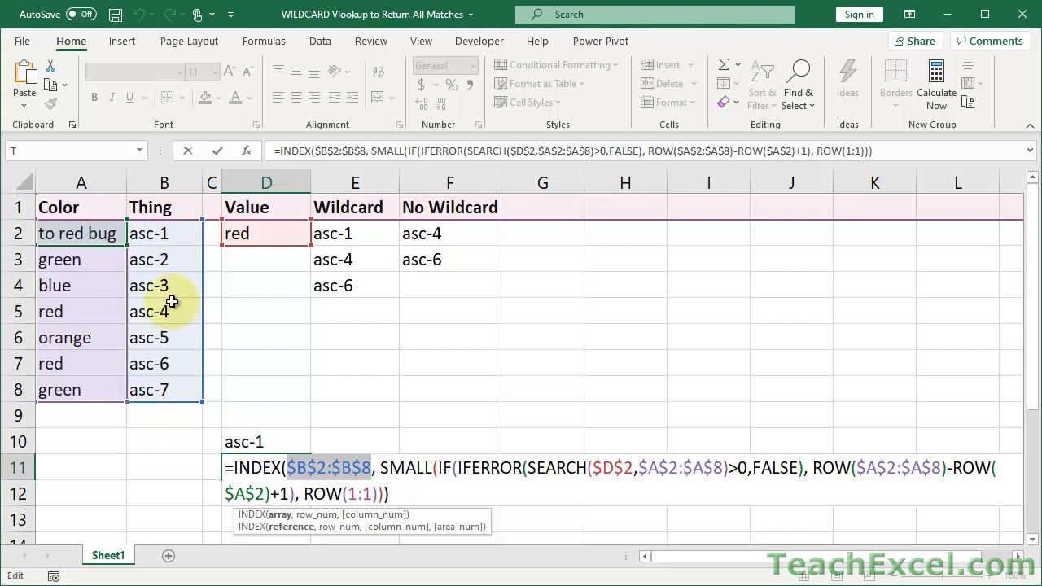
click(381, 468)
shift+click(388, 494)
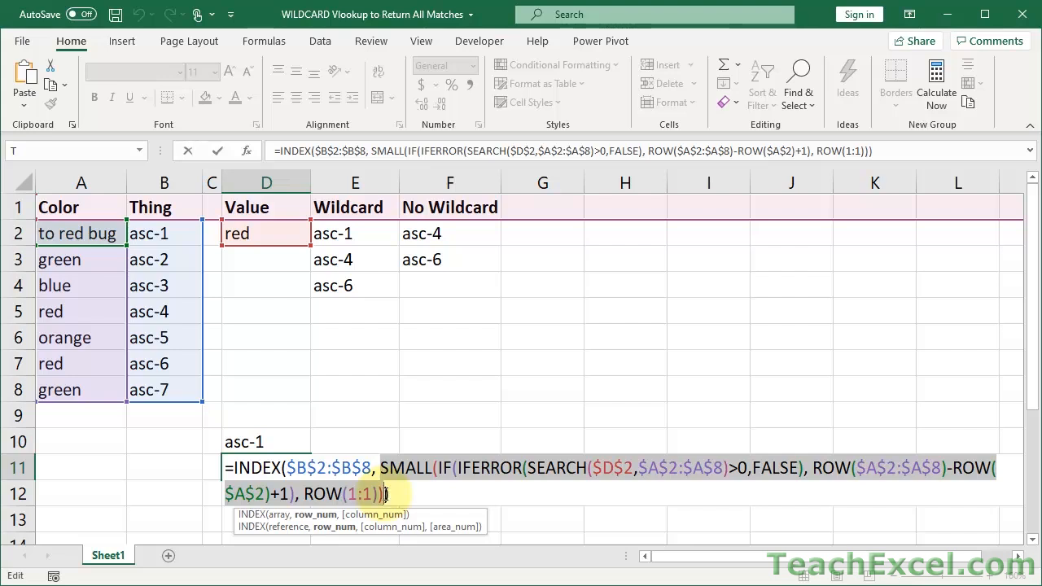
key(Escape)
double_click(358, 493)
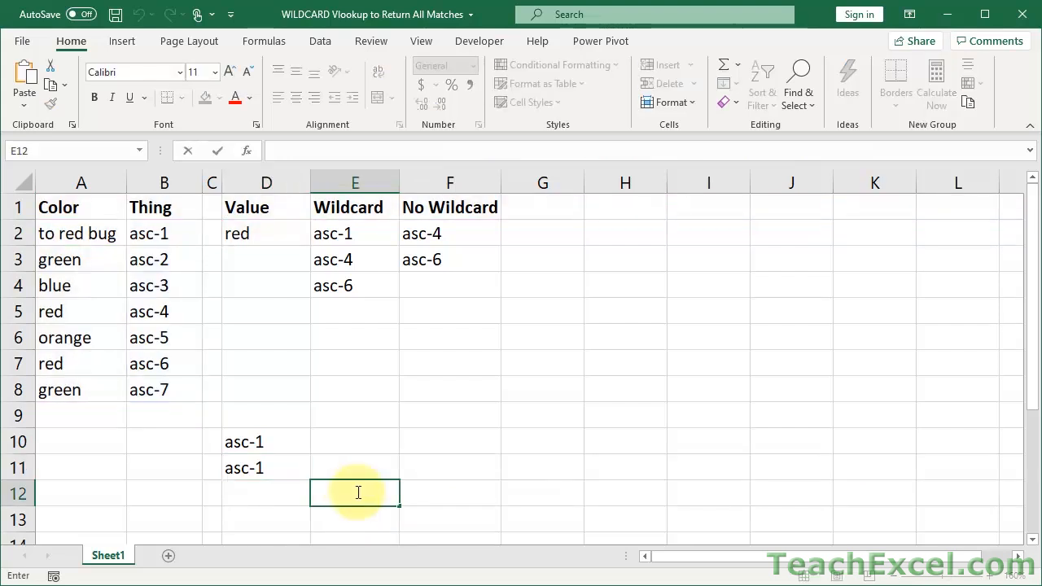
text(=)
key(ctrl+v)
Copy the IF expression from SMALL's array argument in E12 and enter it as a separate formula in E13
click(358, 493)
drag(380, 495, 1014, 489)
drag(1010, 494, 1008, 494)
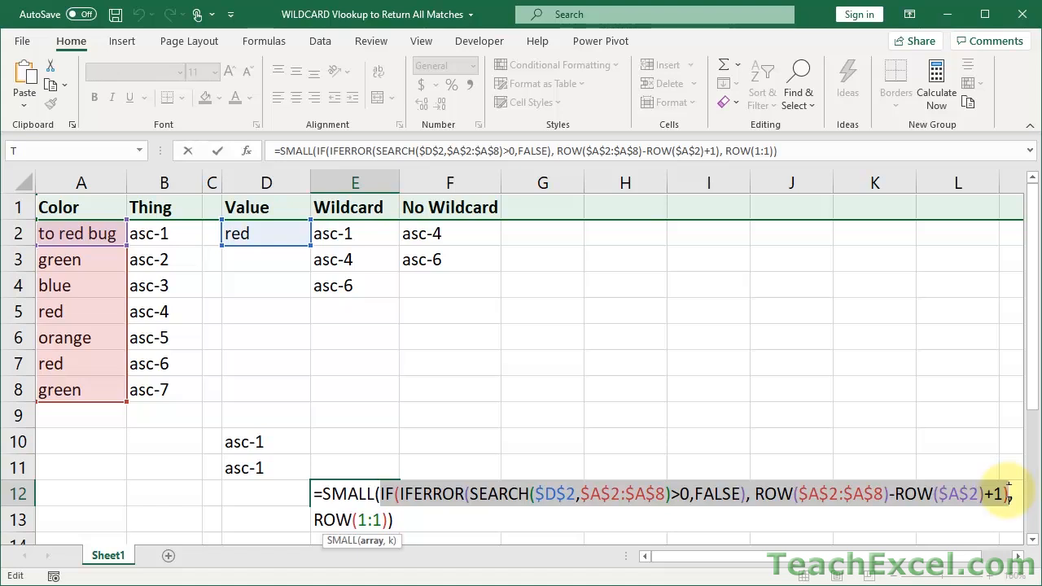
key(ctrl+Return)
click(1033, 540)
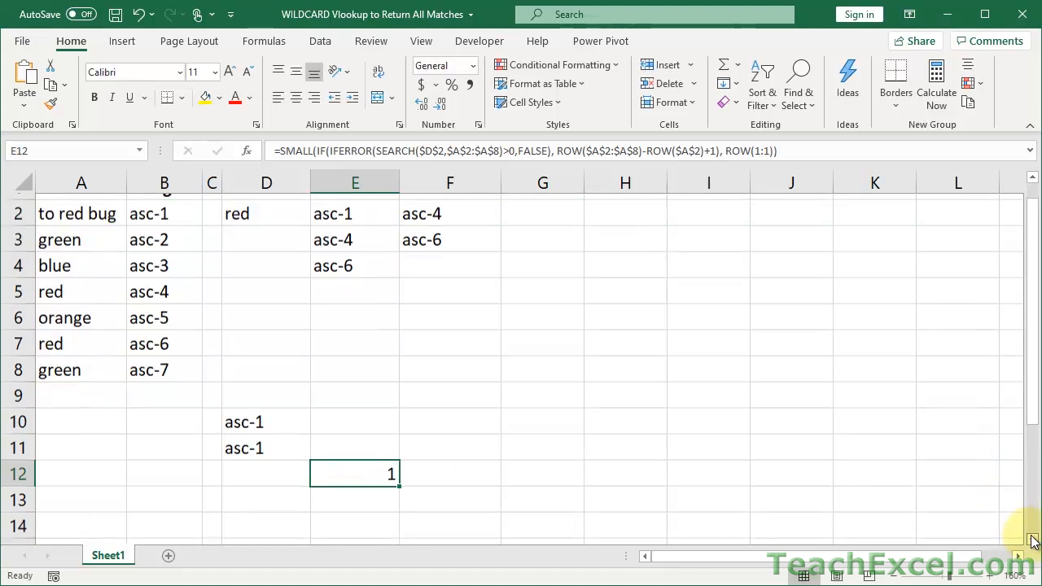
scroll(1033, 540, down, 1)
double_click(351, 418)
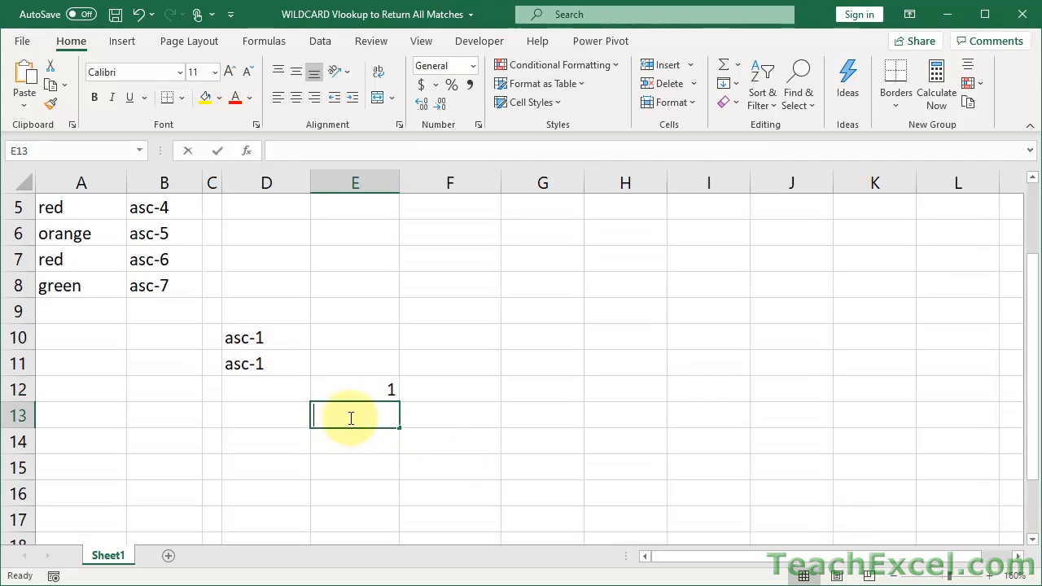
text(=IF(IFERROR(SEARCH($D$2,$A$2:$A$8)>0,FALSE), ROW($A$2:$A$8)-ROW($A$2)+1))
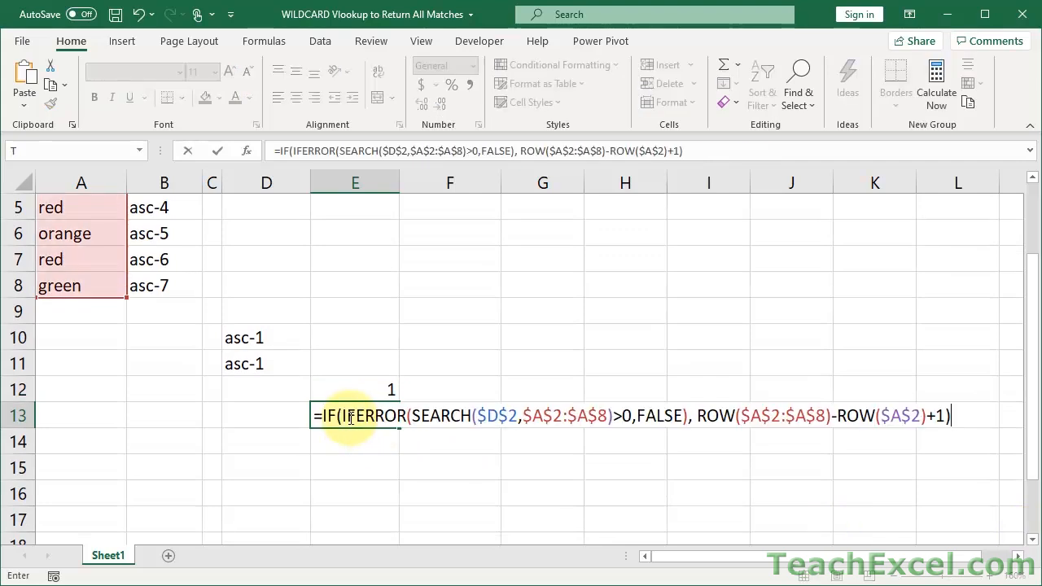
key(Return)
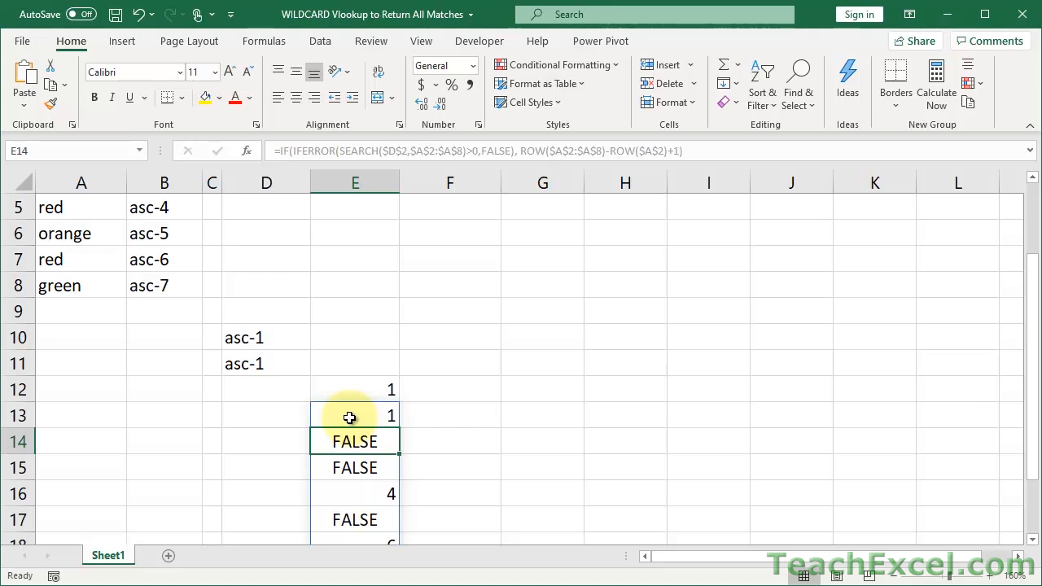
Try to clear individual spilled results in E14 and E15, cancelling each edit
click(1033, 542)
click(1033, 542)
click(1033, 542)
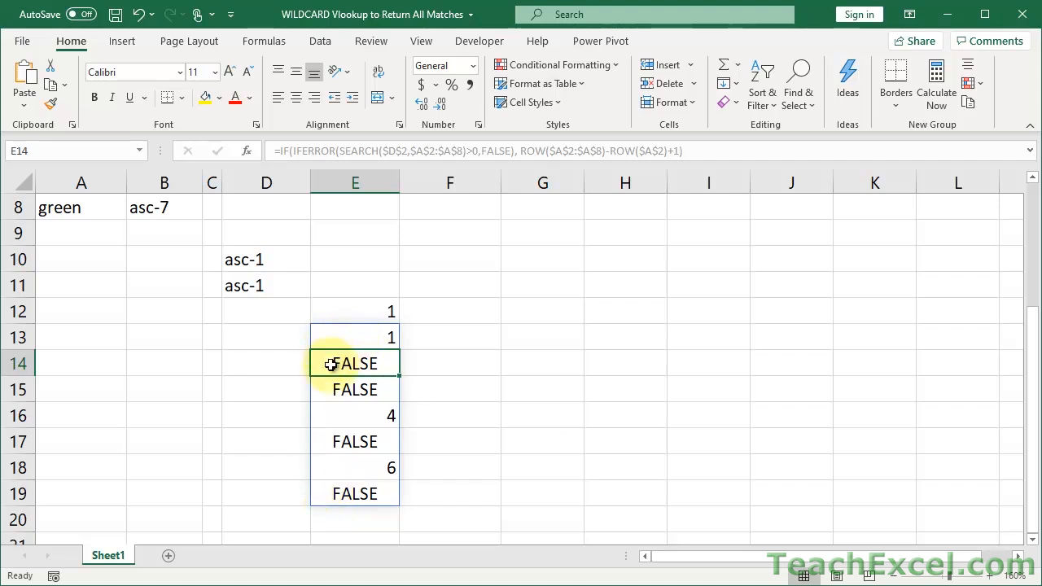
key(BackSpace)
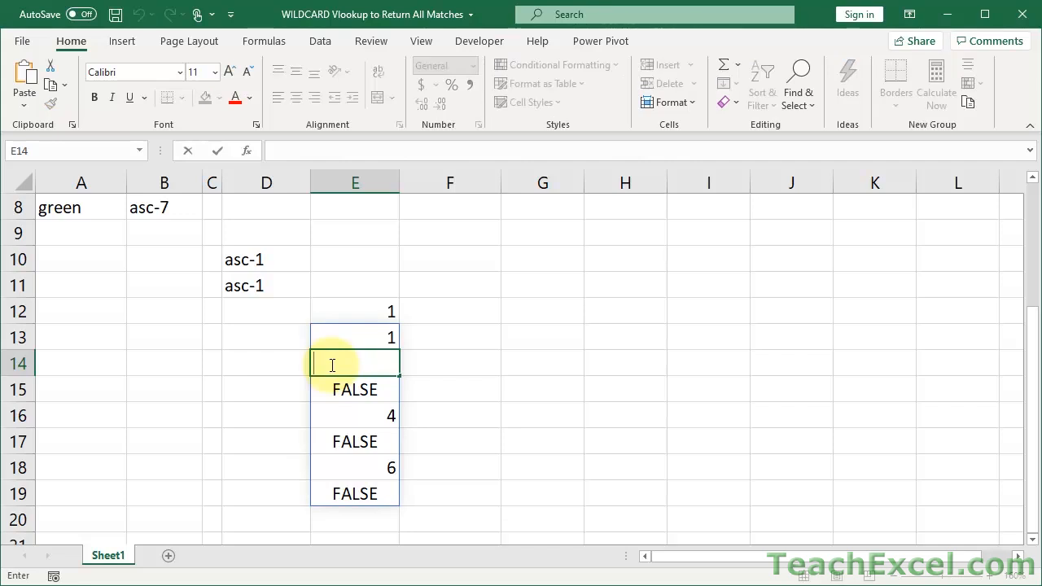
key(Escape)
click(328, 394)
key(BackSpace)
key(Escape)
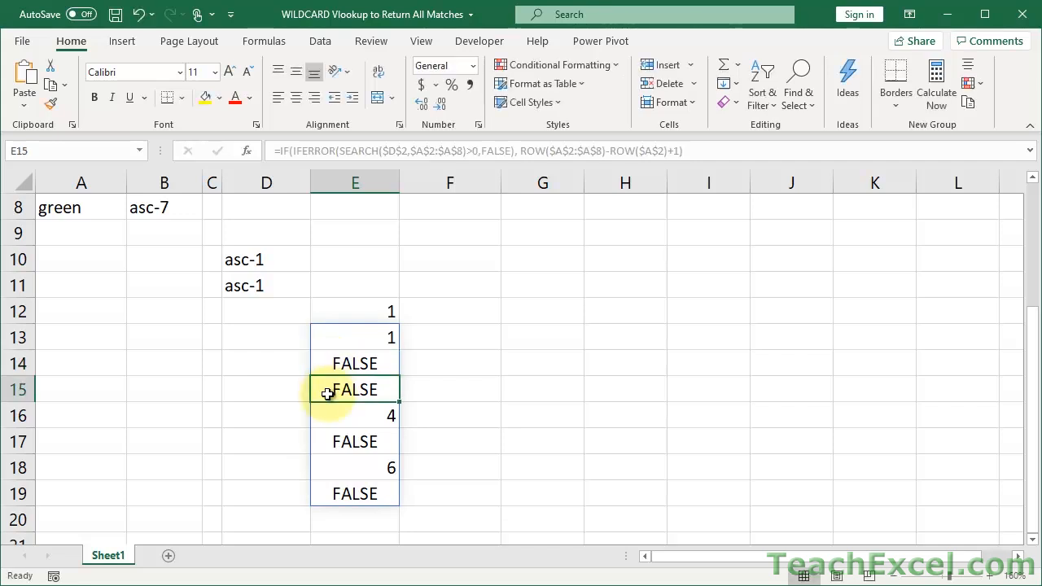
Examine the IF formula in E13 and SMALL's k argument ROW(1:1) in E12, leaving both formulas unchanged
double_click(330, 337)
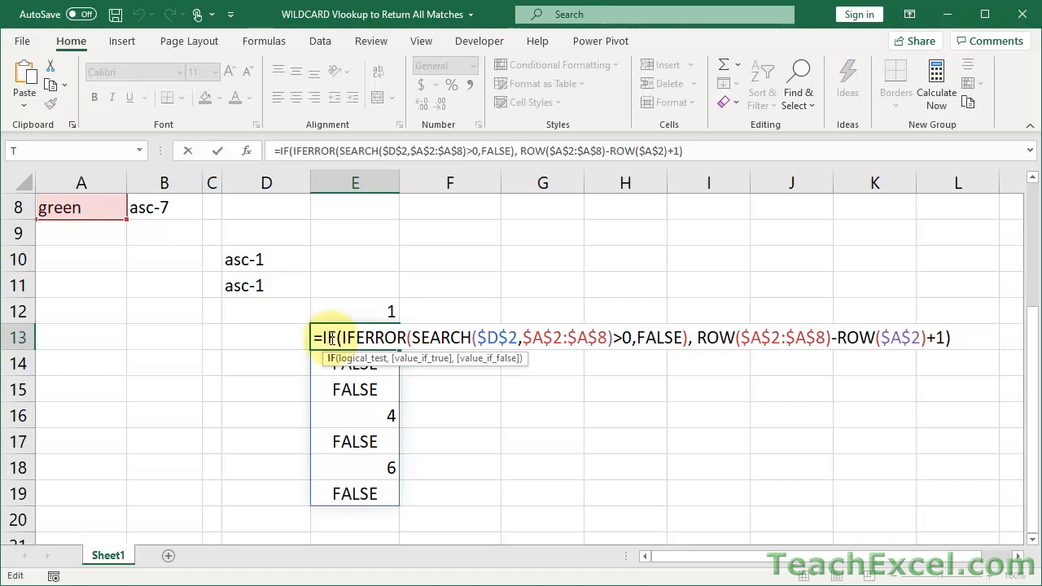
key(Escape)
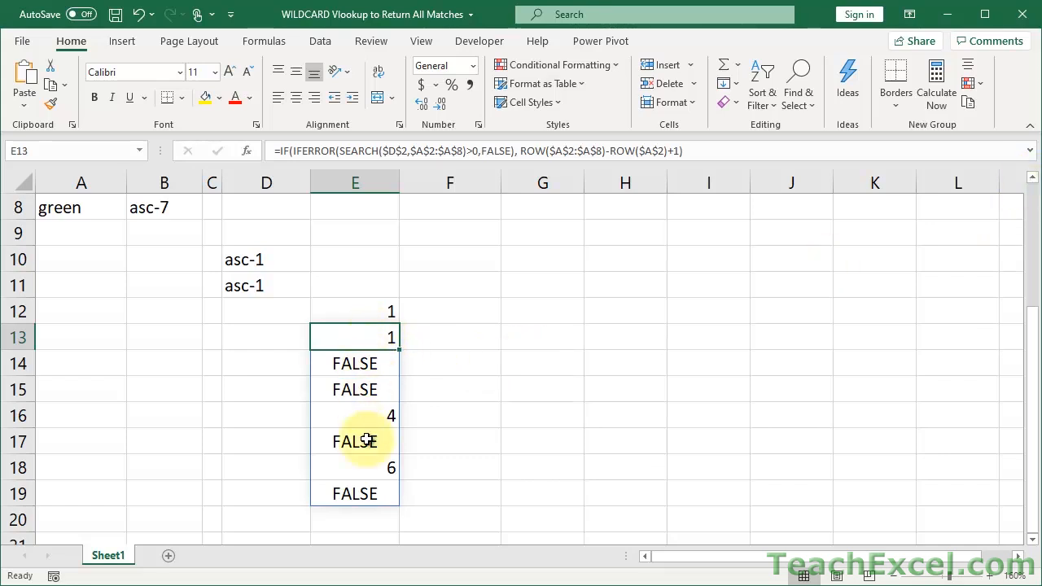
double_click(345, 310)
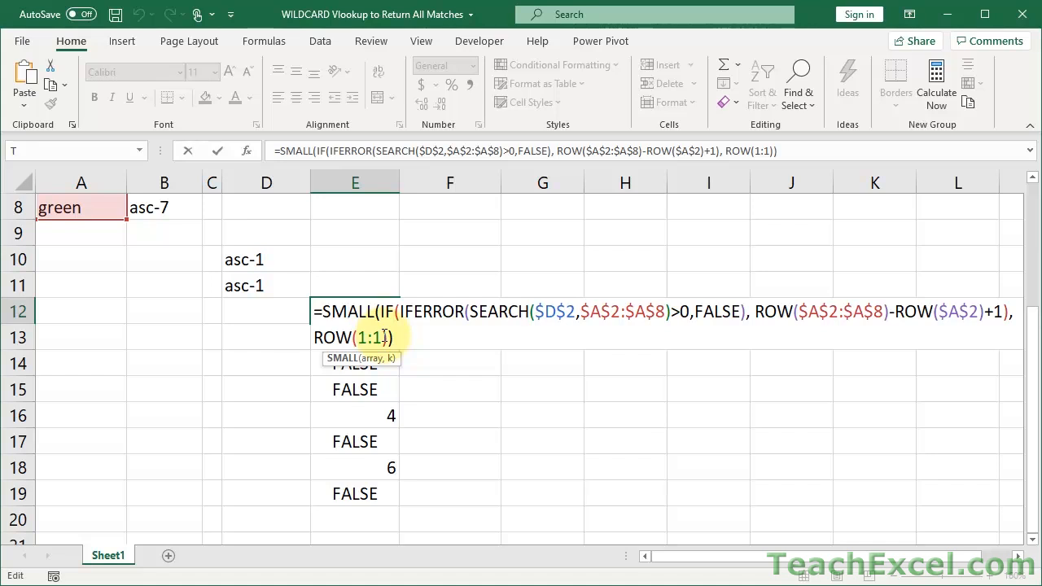
key(ctrl+Return)
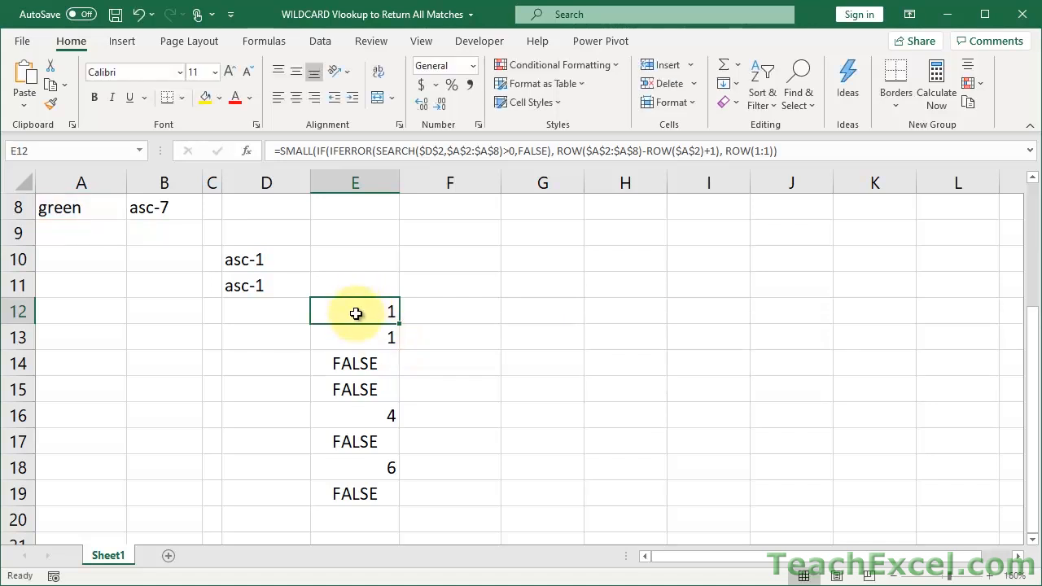
Evaluate the entire IF expression in E13 to compare its array of values with the spilled results
click(348, 342)
key(ctrl+shift+Down)
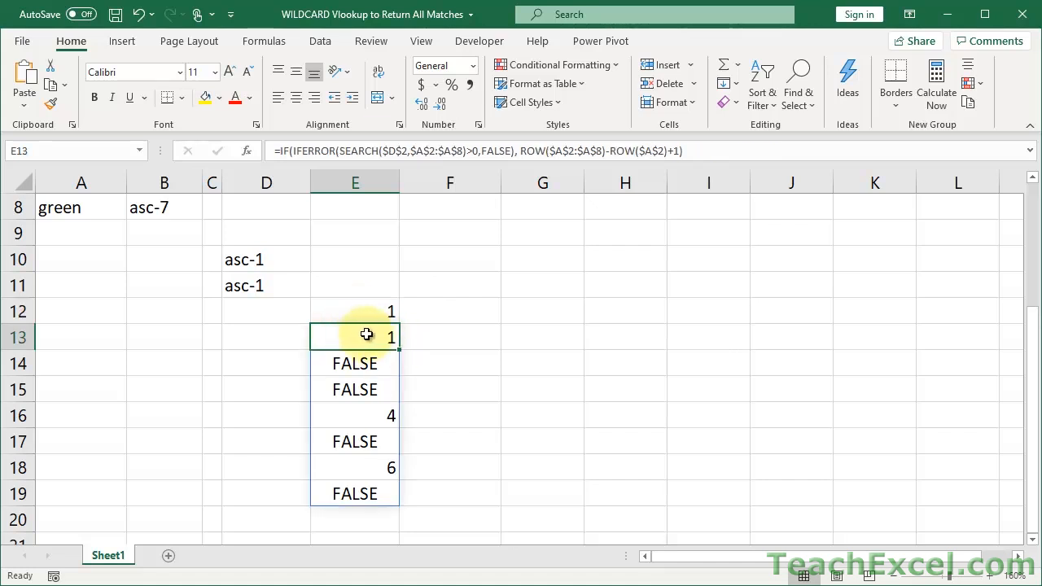
double_click(366, 334)
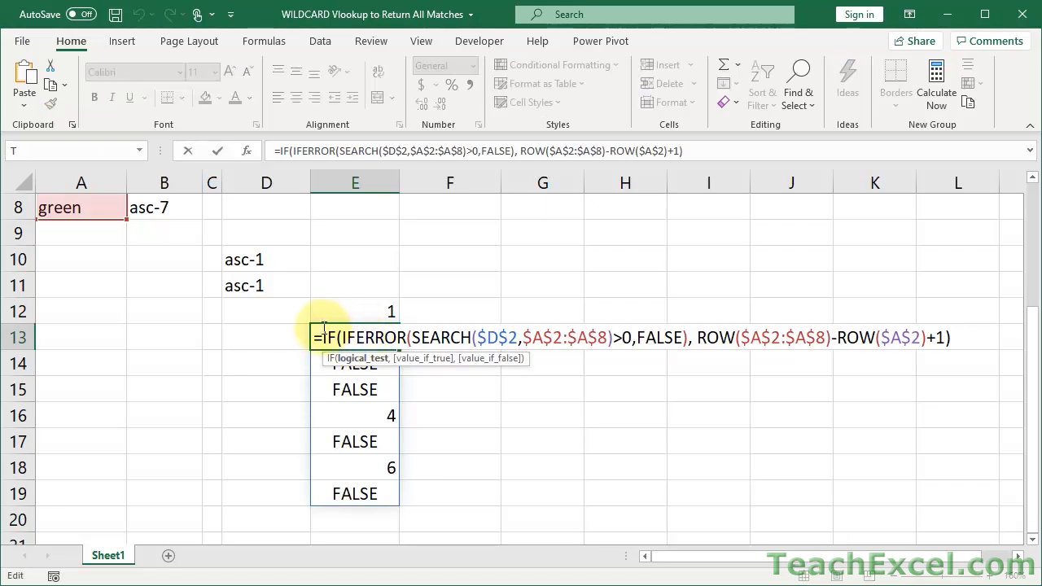
drag(321, 338, 1035, 346)
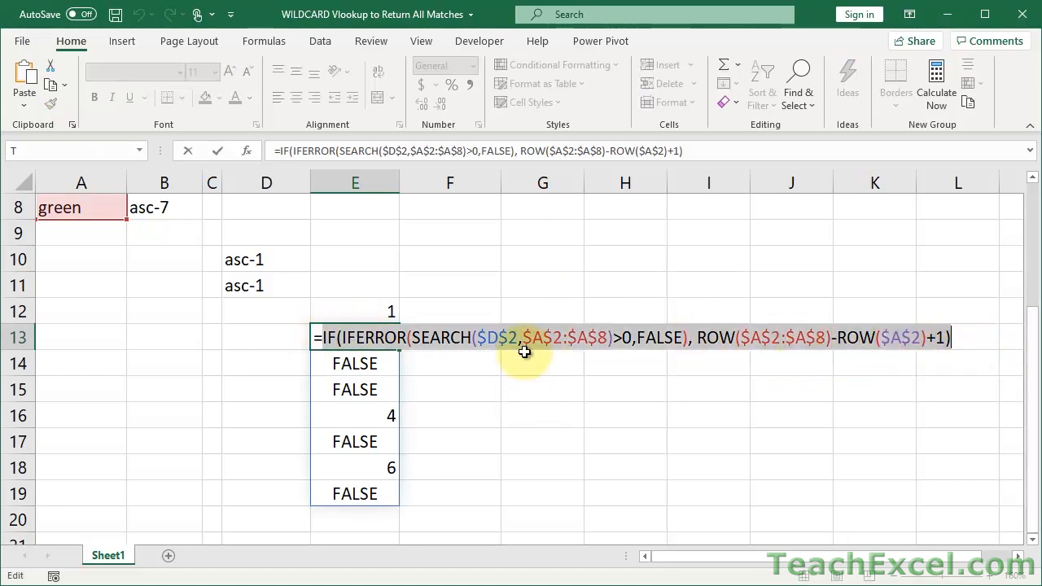
key(F9)
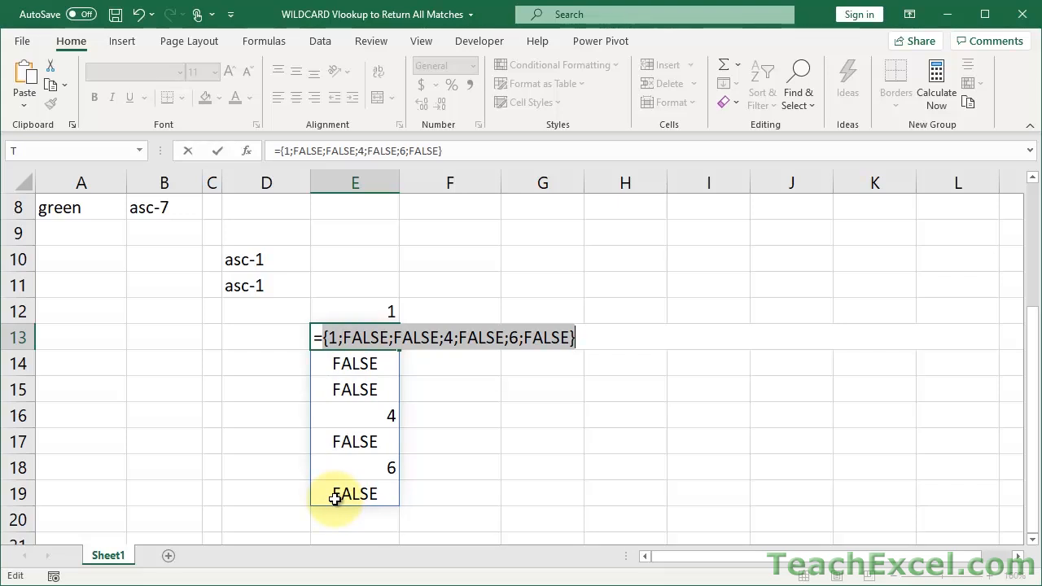
Cancel the evaluation in E13 and examine INDEX's array argument $B$2:$B$8 in D10 without changing the formula
key(Escape)
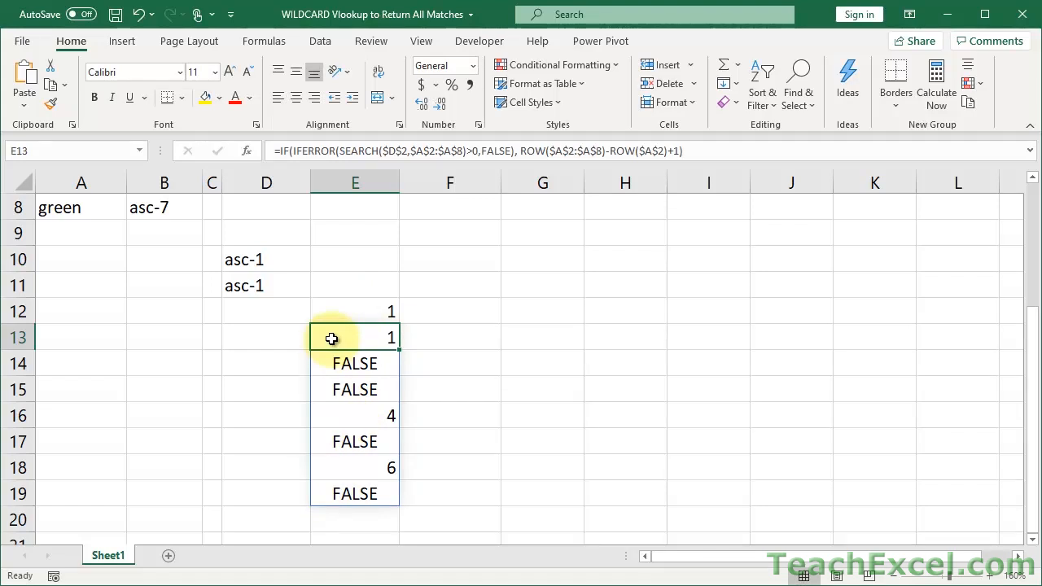
scroll(332, 339, up, 2)
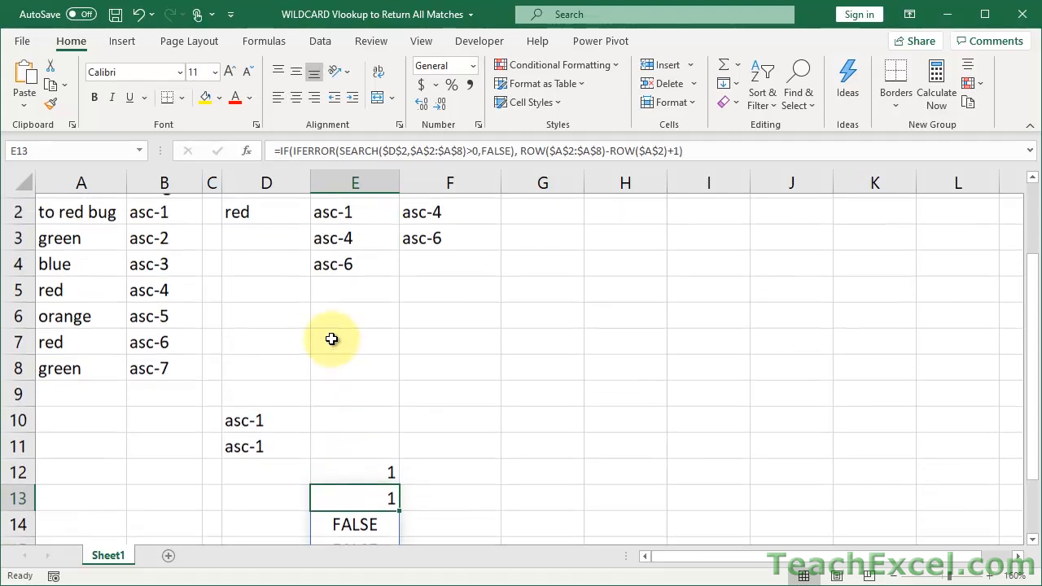
scroll(332, 339, up, 1)
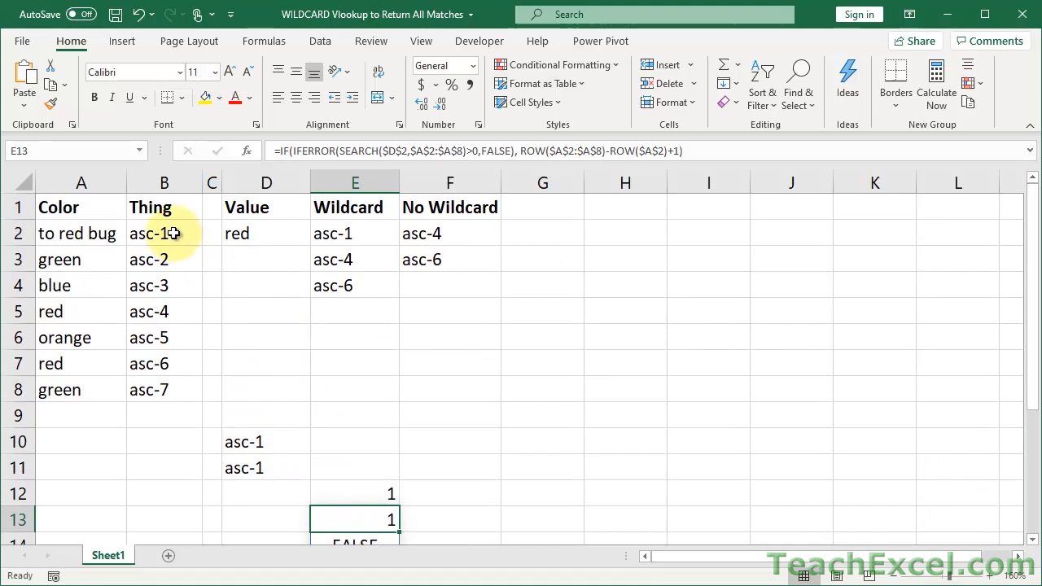
double_click(231, 441)
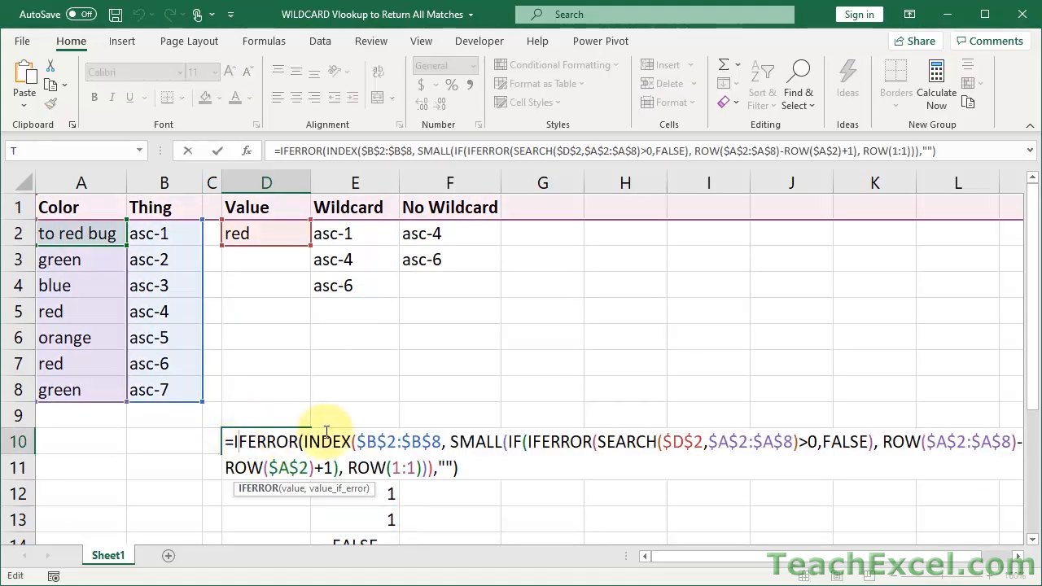
drag(357, 441, 440, 441)
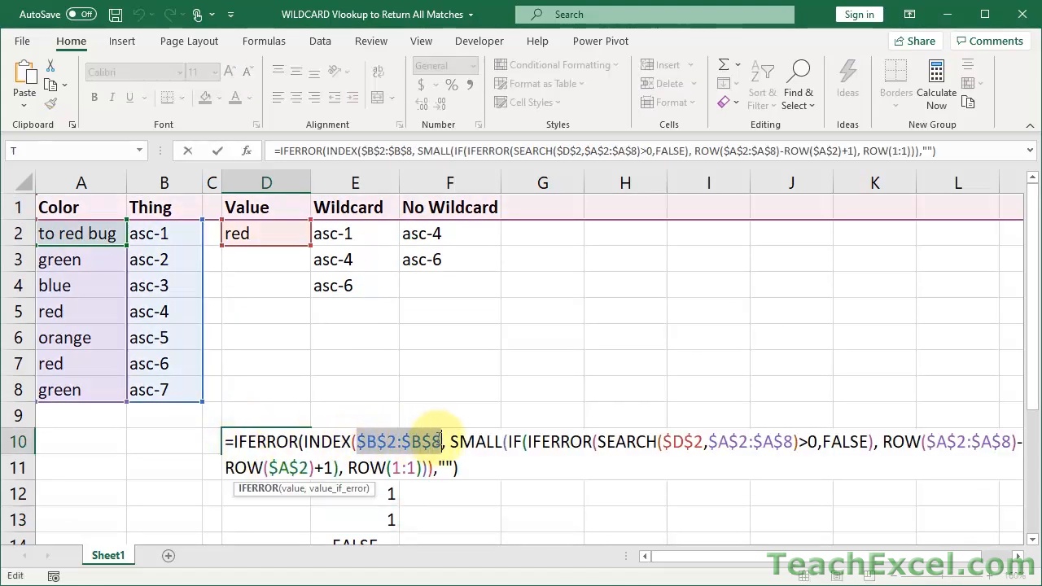
key(Escape)
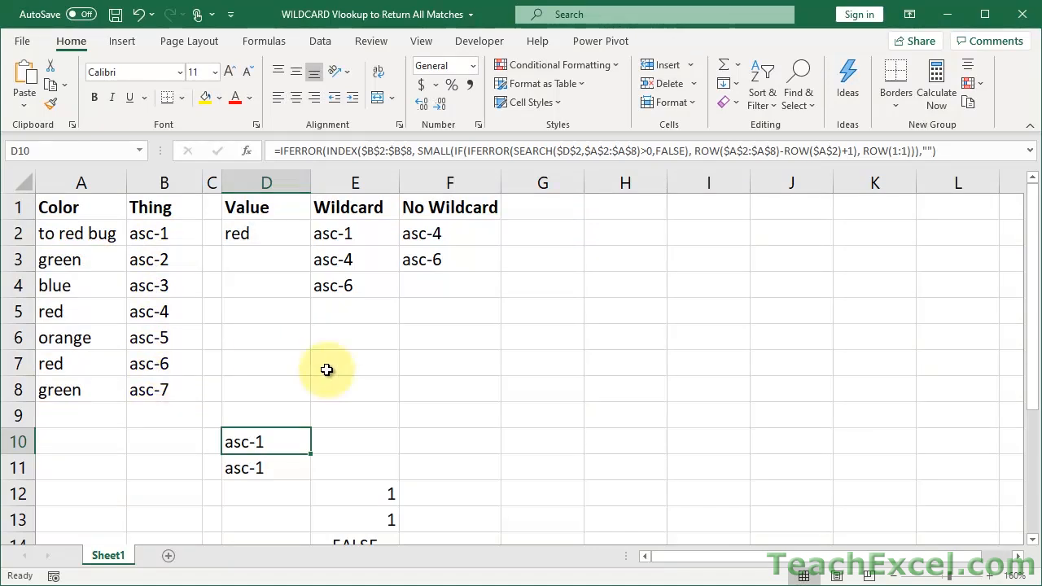
Compare the wildcard formulas in E2, E3 and E4 with the spilled IF results in E13:E19
scroll(331, 368, down, 2)
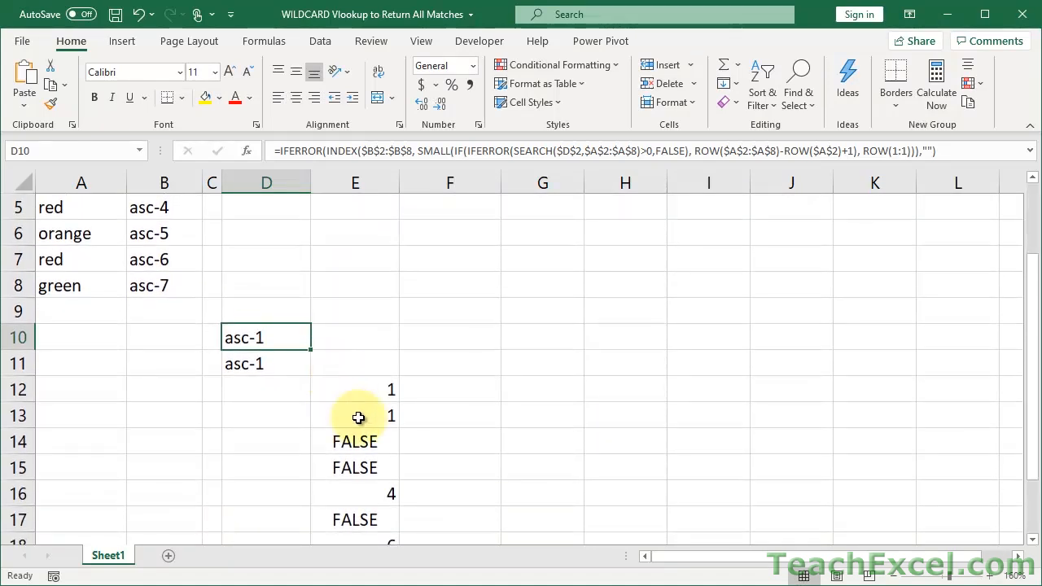
scroll(337, 494, down, 1)
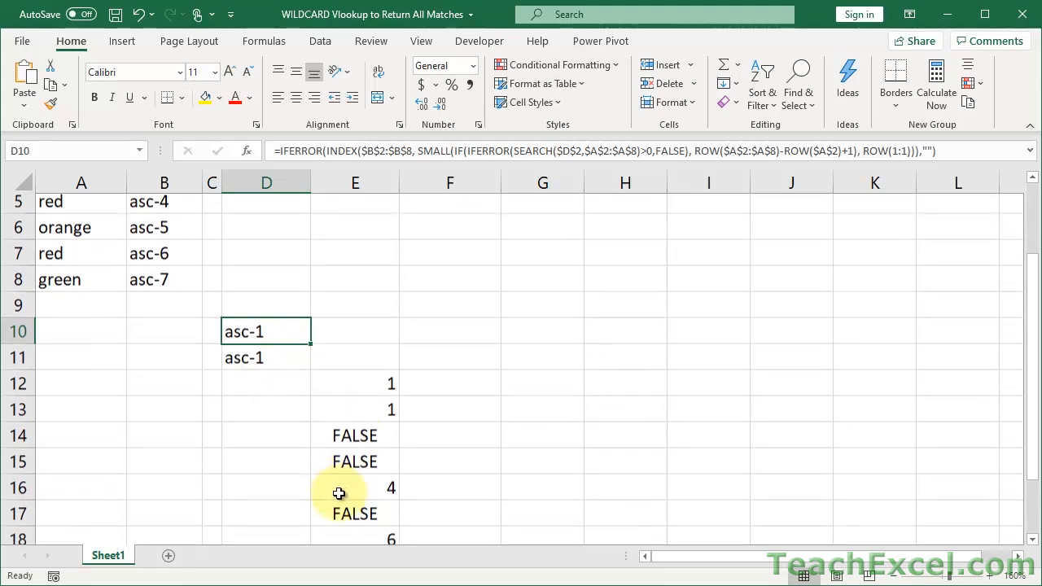
scroll(342, 373, up, 2)
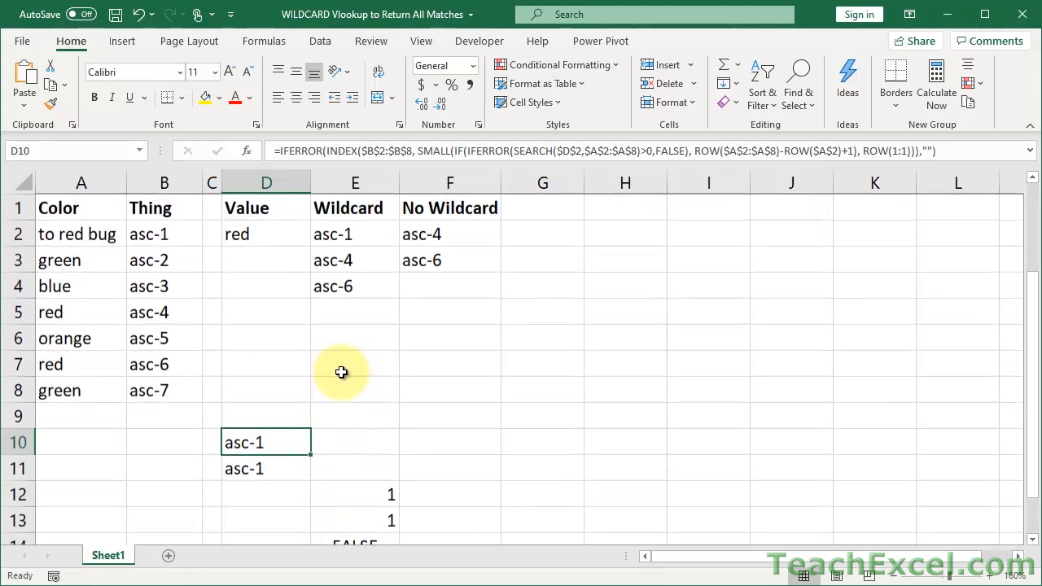
click(345, 237)
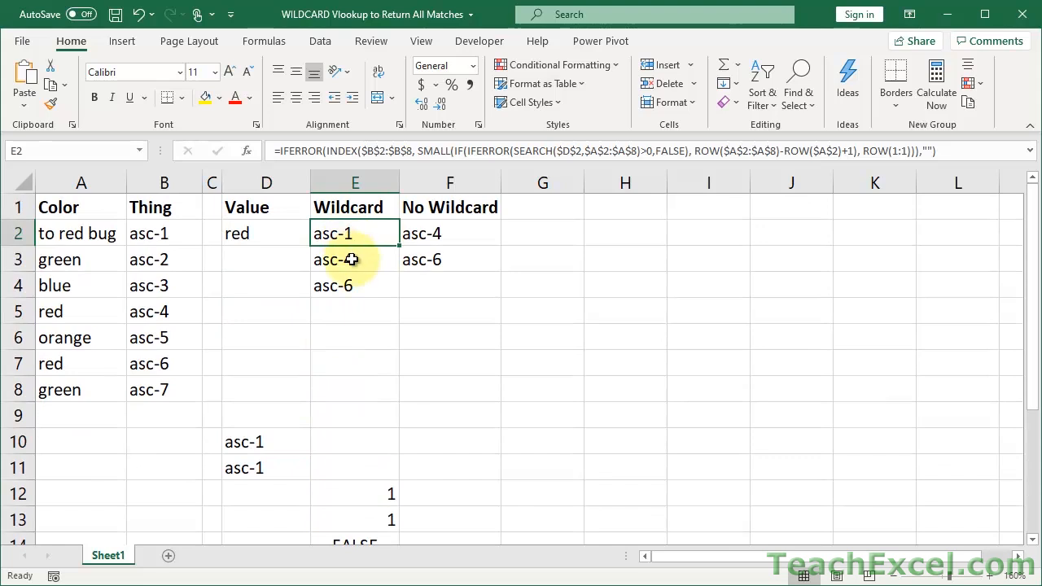
click(346, 261)
click(352, 286)
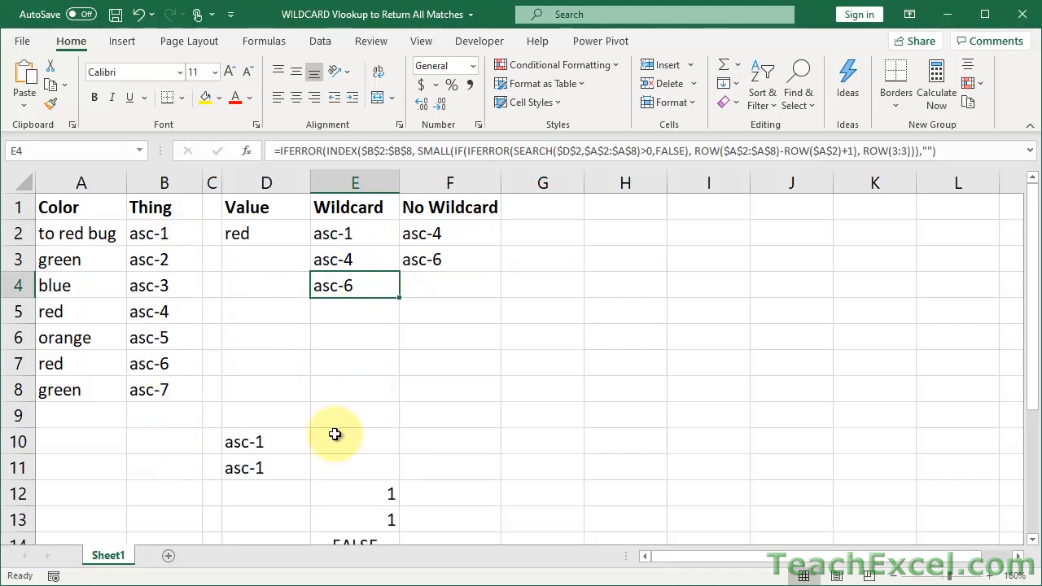
scroll(335, 434, down, 3)
drag(358, 307, 356, 457)
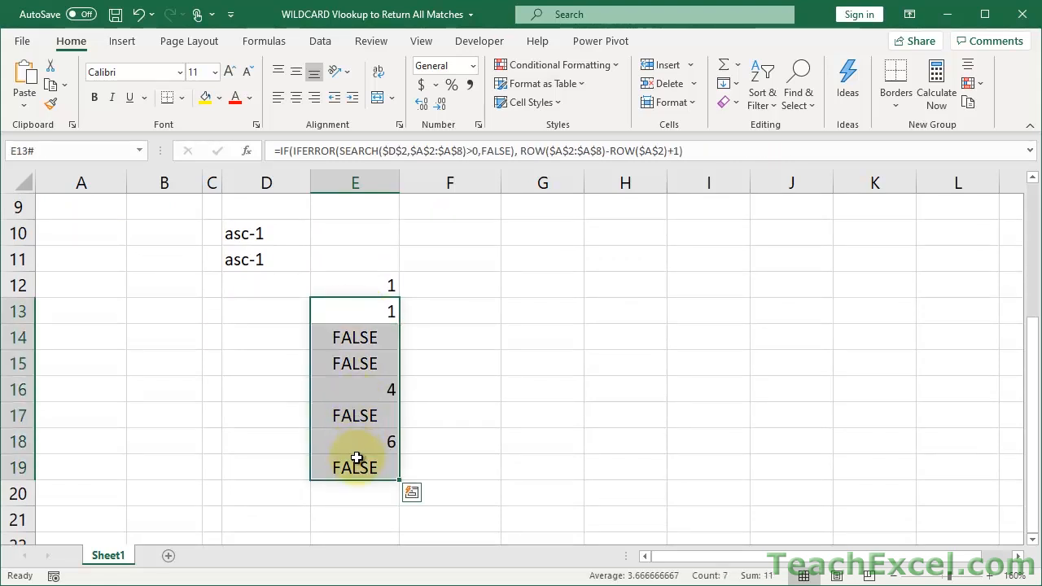
Copy the IFERROR logical test from the IF formula in E13 and enter it as a separate formula in F14
click(342, 300)
double_click(337, 310)
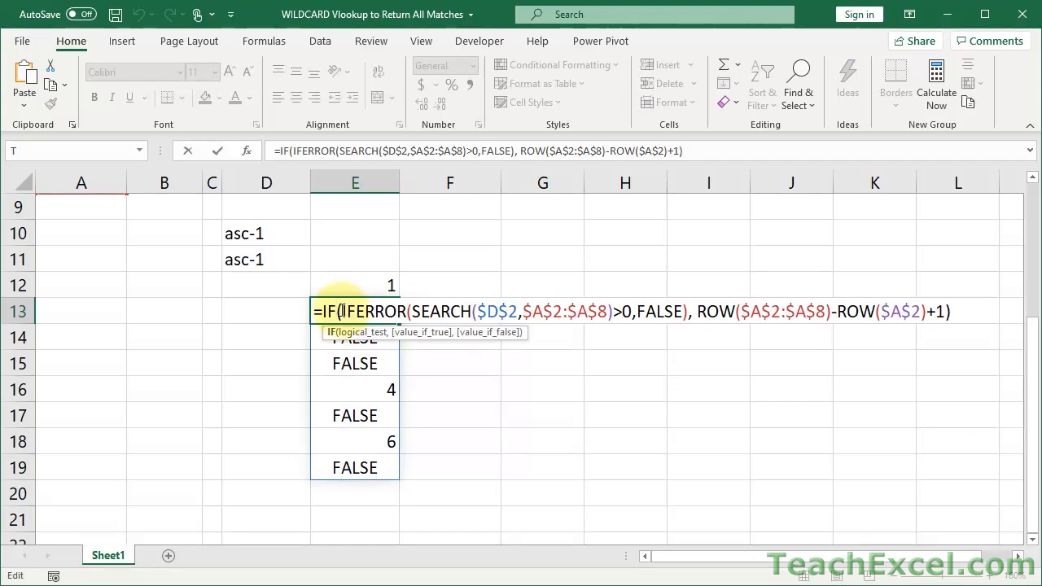
drag(345, 311, 688, 314)
key(ctrl+c)
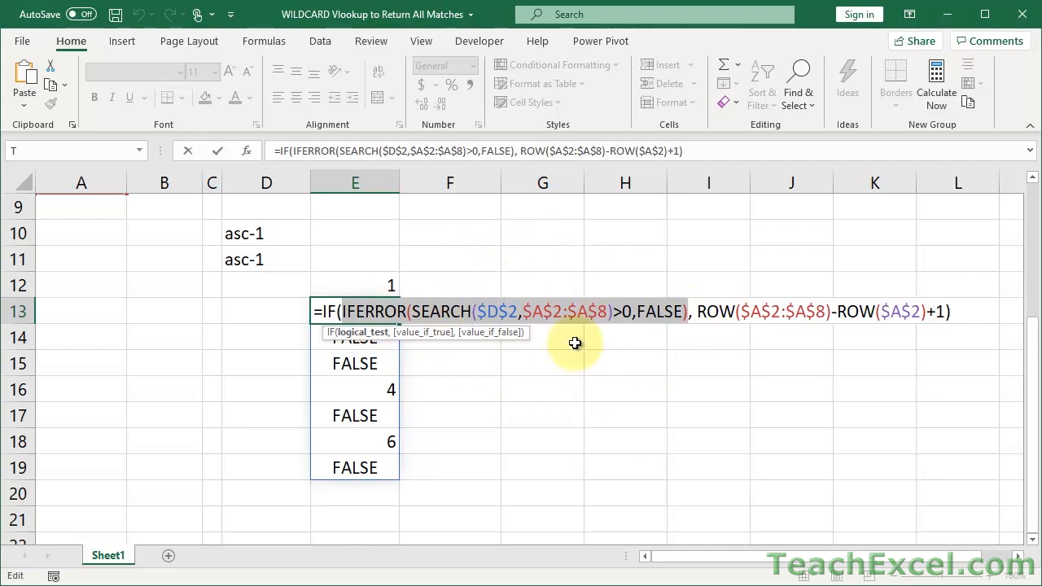
drag(698, 312, 943, 311)
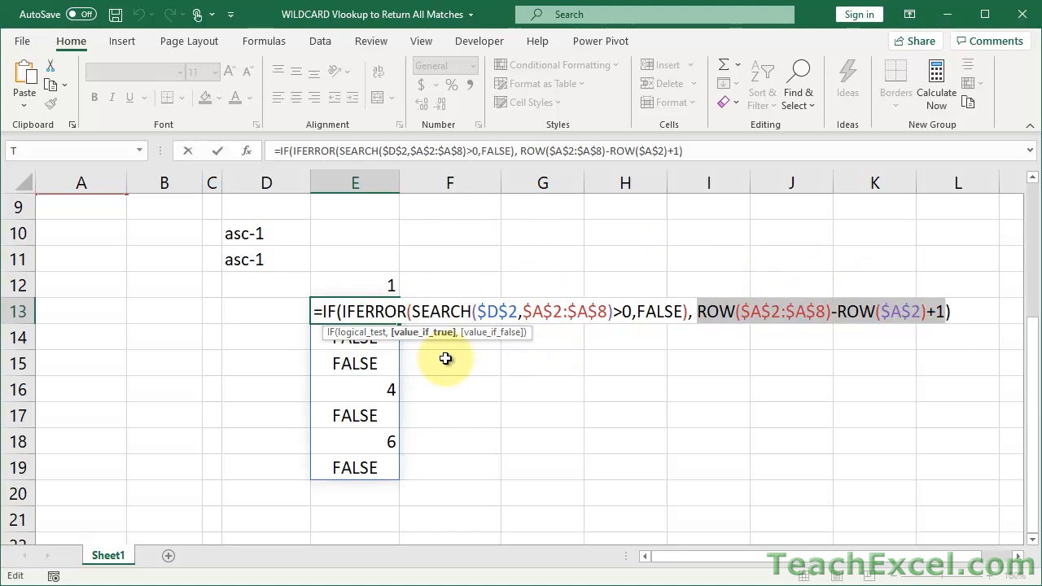
drag(342, 311, 689, 309)
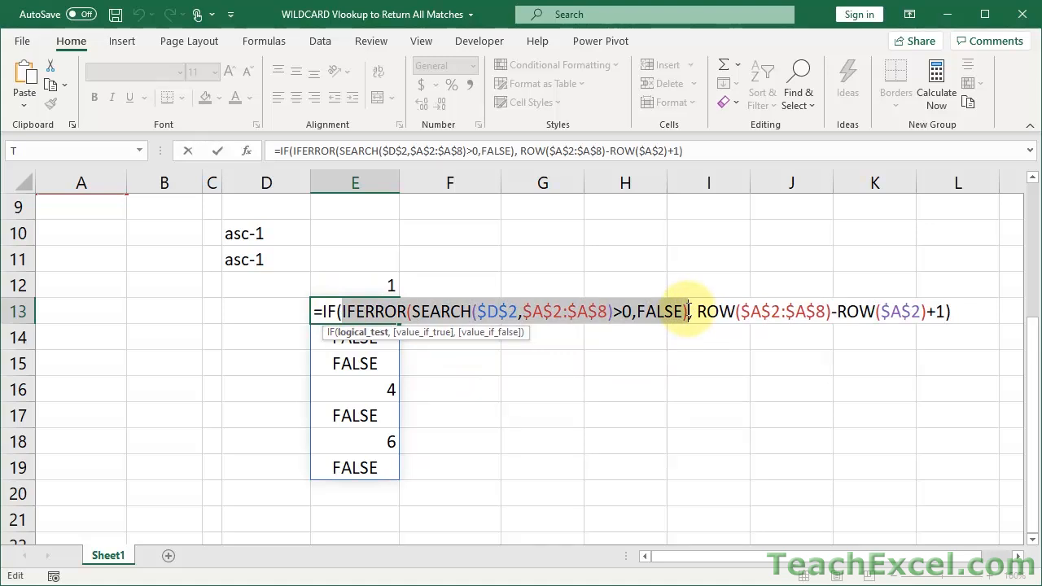
key(Escape)
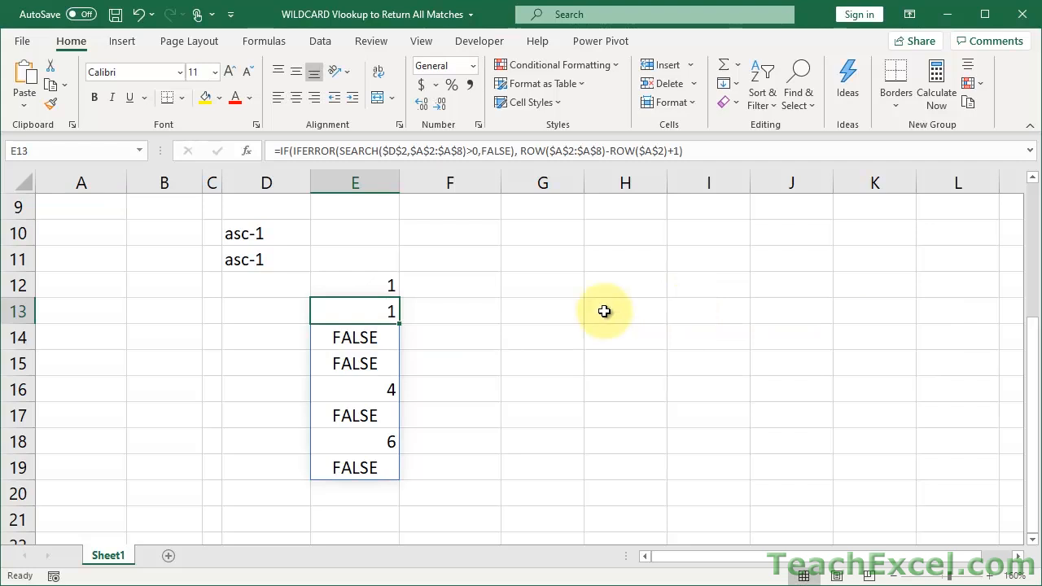
double_click(441, 338)
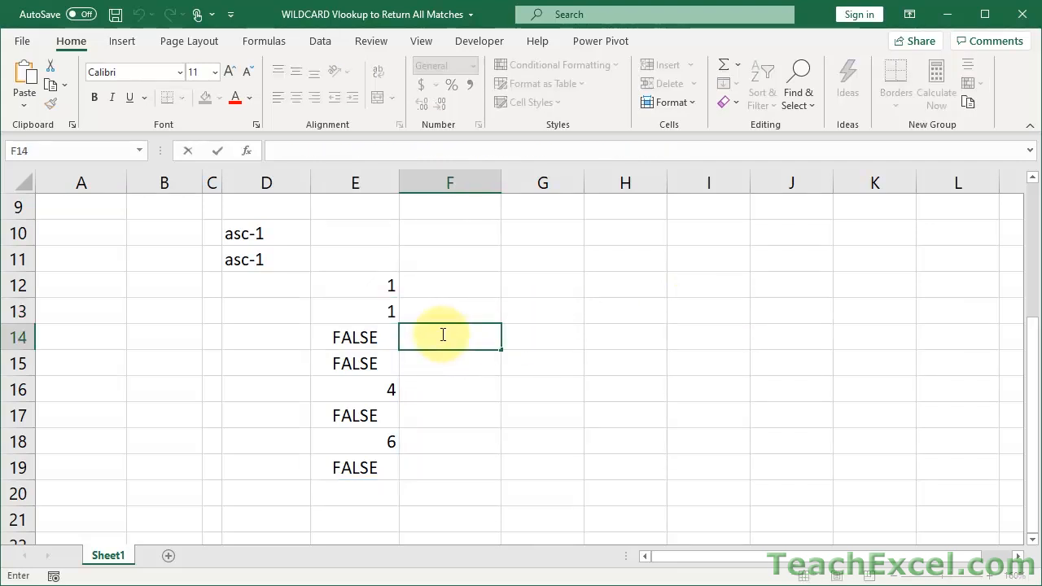
text(=)
key(ctrl+v)
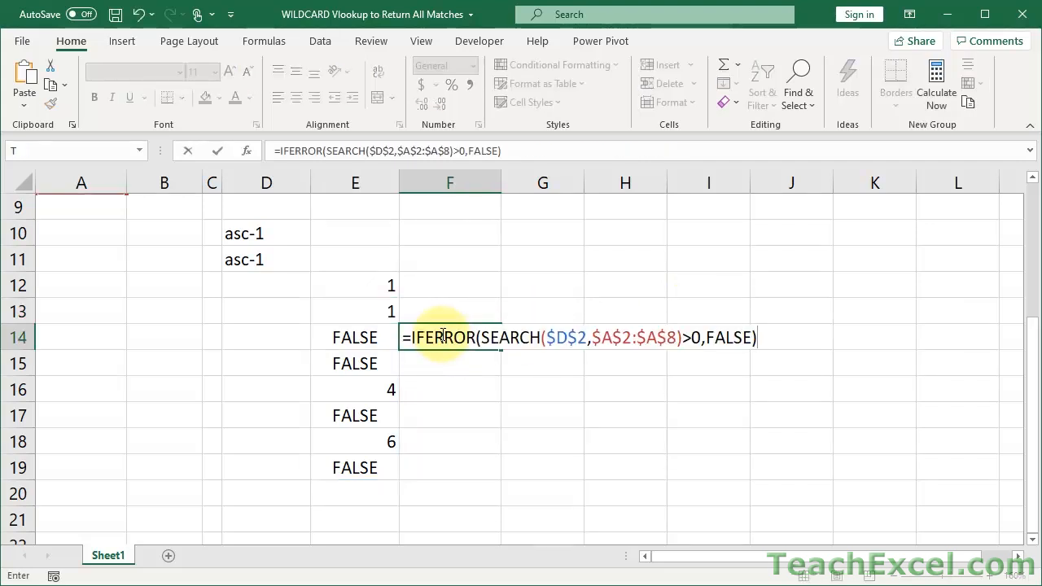
key(Return)
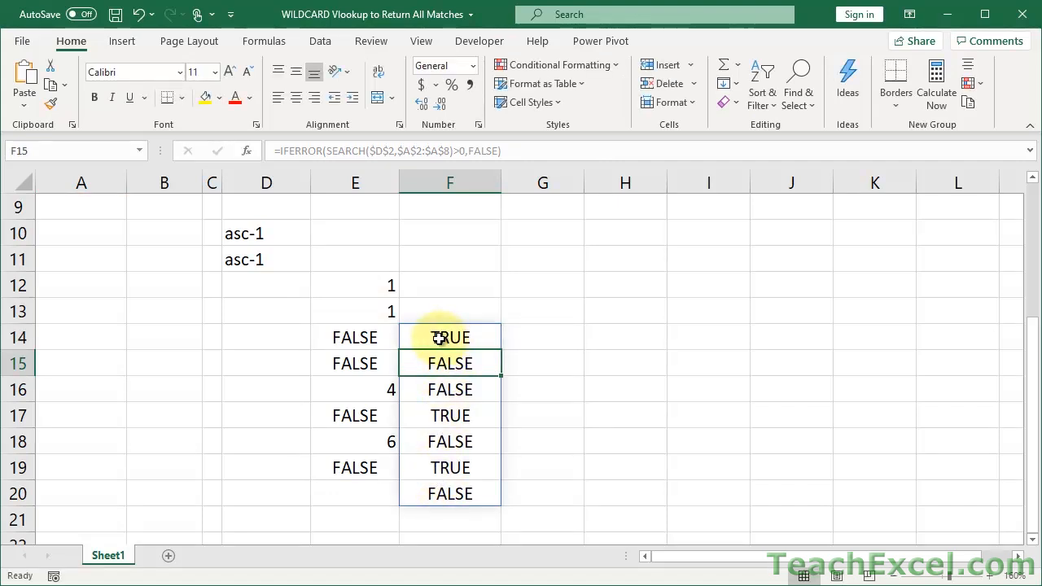
Copy SEARCH($D$2,$A$2:$A$8) from the IFERROR formula in F14 and enter it as a separate formula in G15
double_click(440, 338)
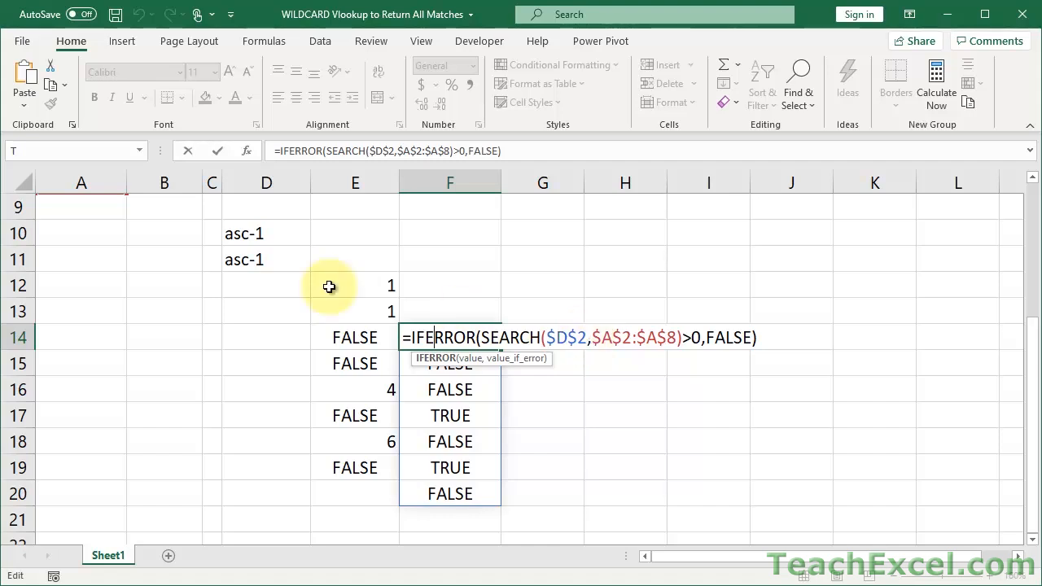
scroll(281, 292, up, 2)
scroll(281, 292, up, 1)
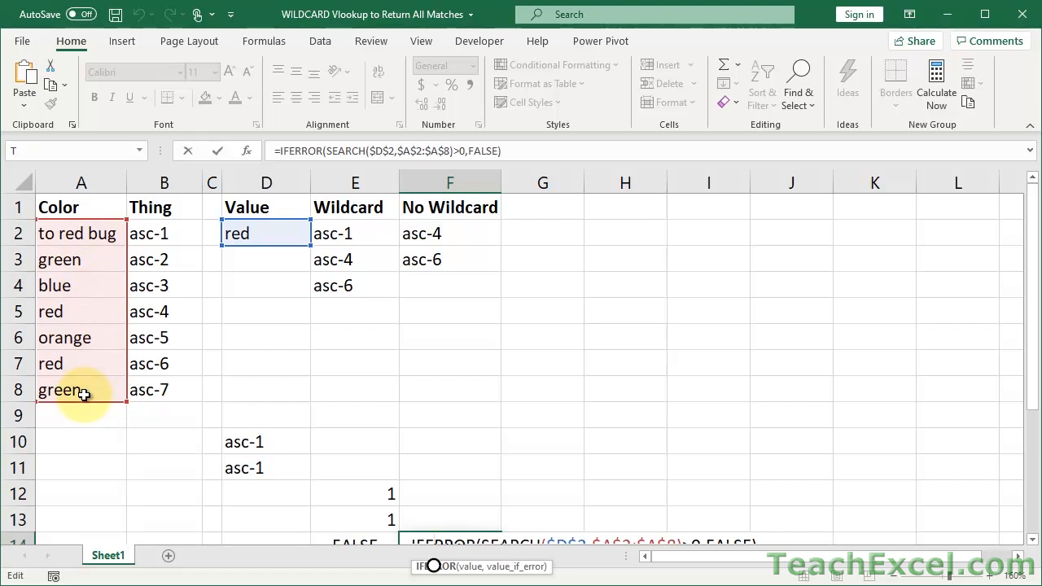
scroll(337, 388, down, 3)
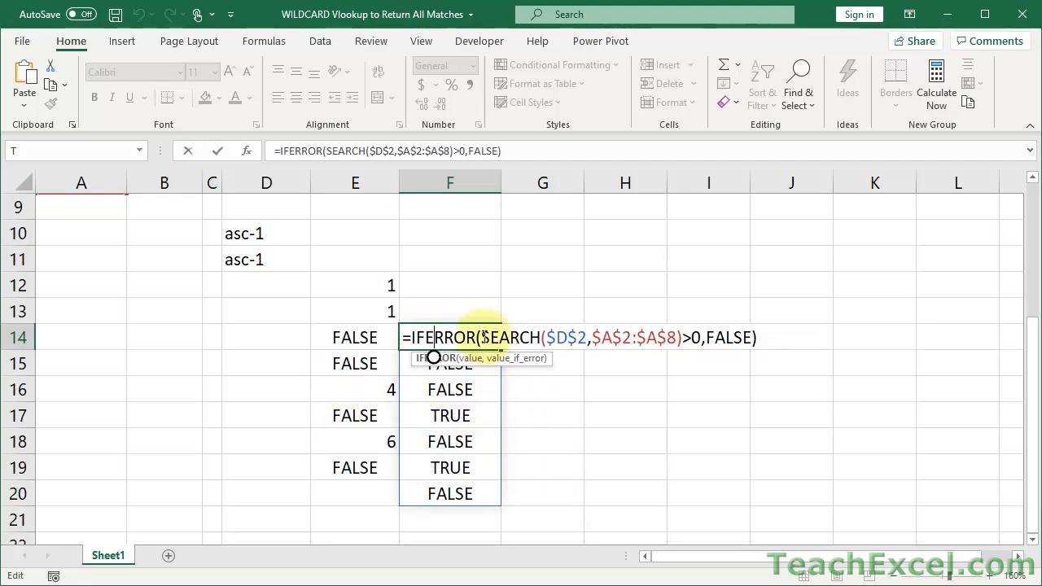
drag(480, 337, 683, 338)
key(ctrl+c)
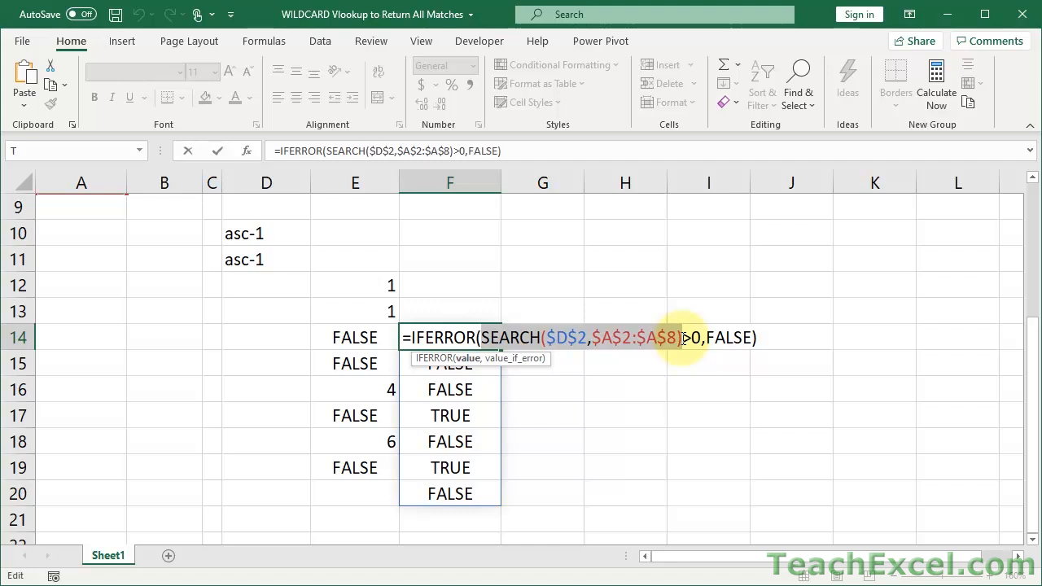
key(Escape)
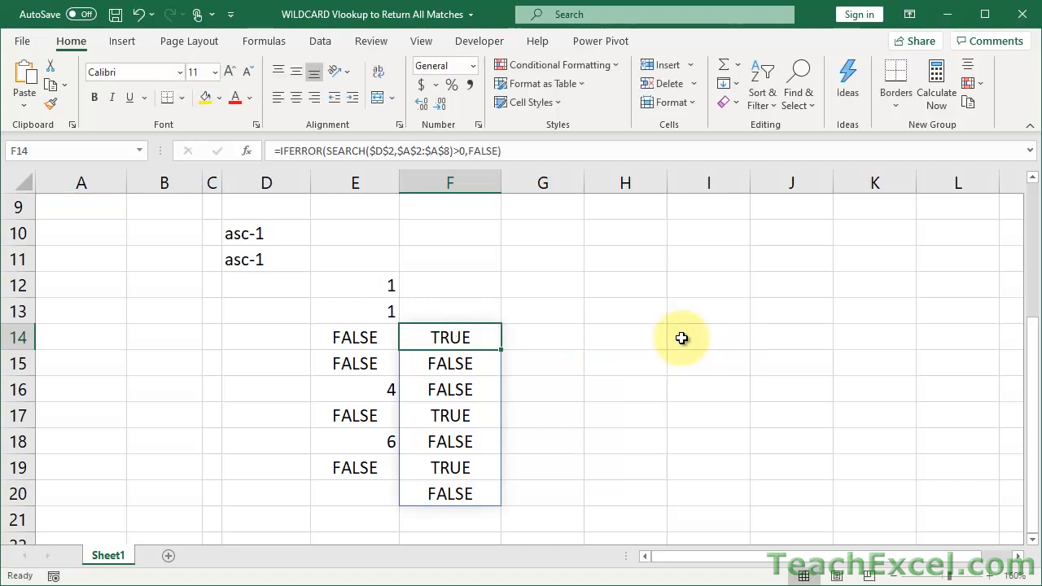
click(534, 360)
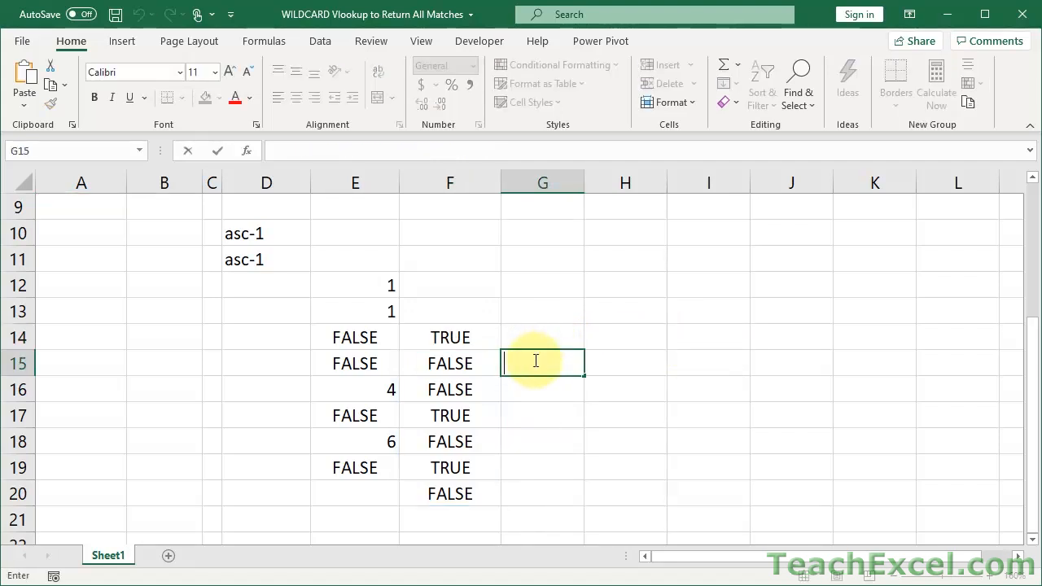
text(=)
key(ctrl+v)
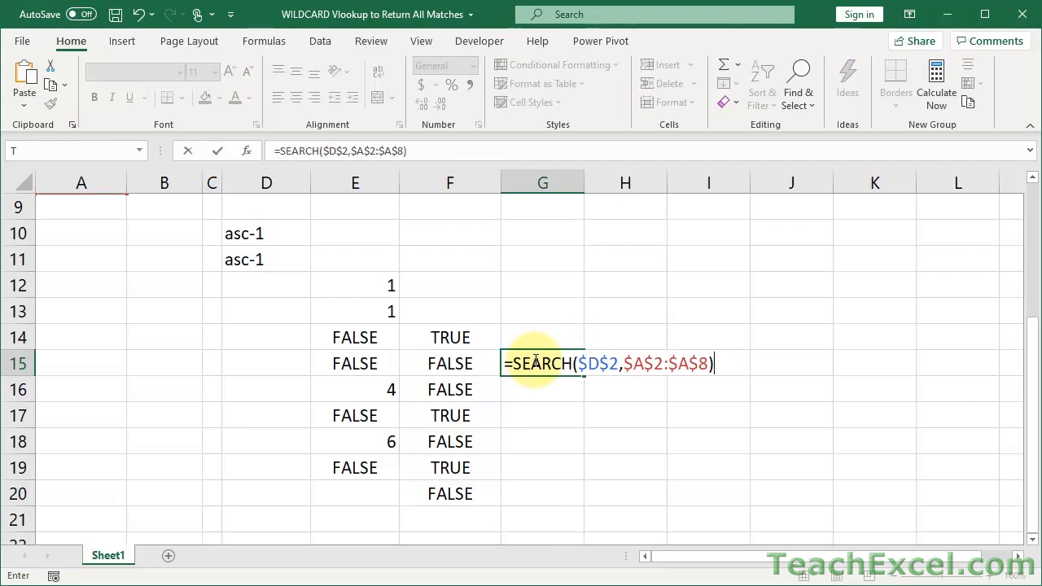
drag(579, 365, 705, 363)
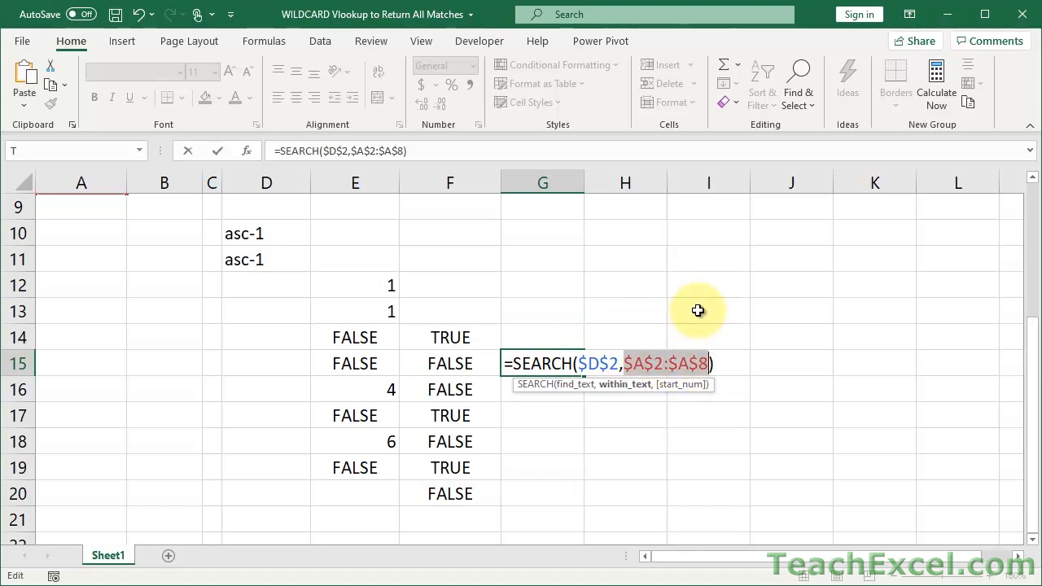
key(ctrl+Return)
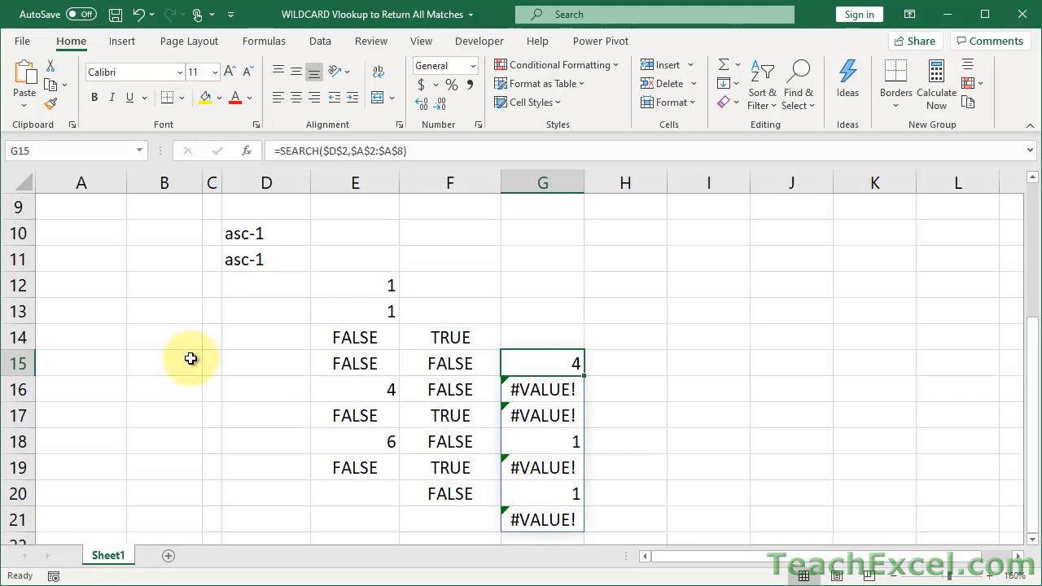
Copy the SEARCH formula from G15 into H15 and extend it with >0 to test whether a match position exists
scroll(190, 358, up, 3)
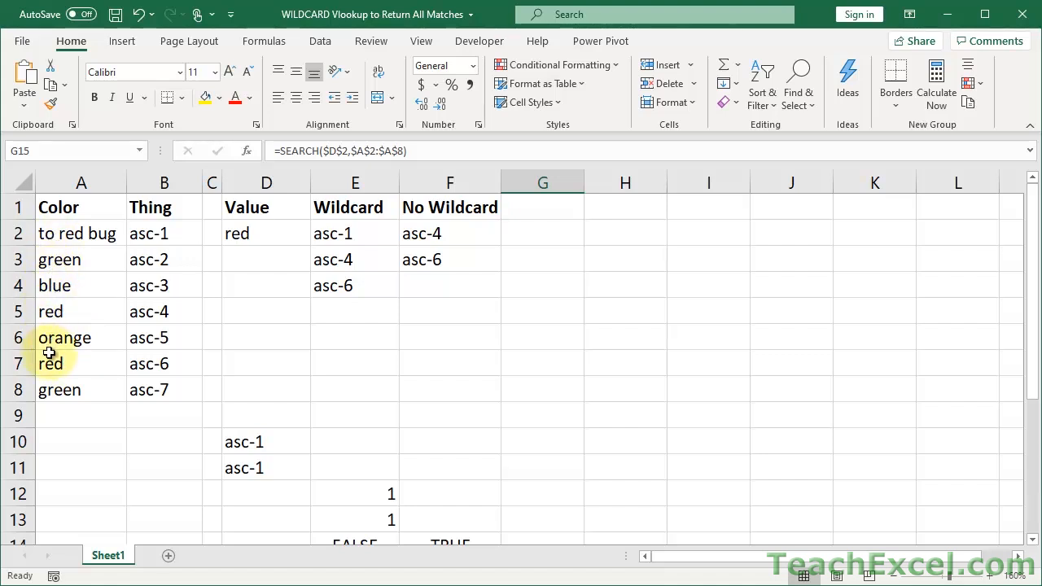
scroll(302, 435, down, 4)
scroll(302, 435, up, 1)
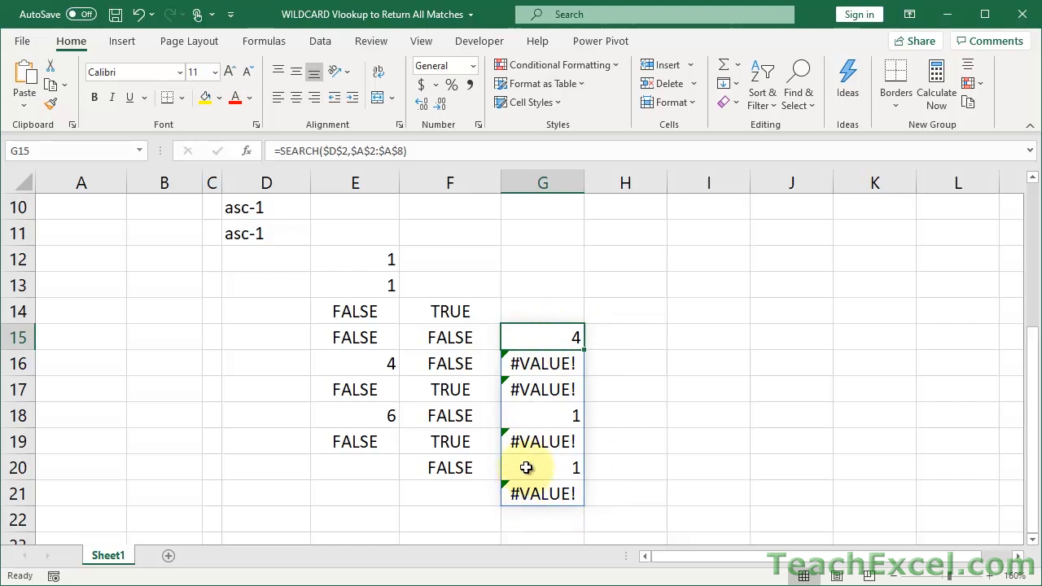
double_click(546, 338)
drag(505, 339, 754, 340)
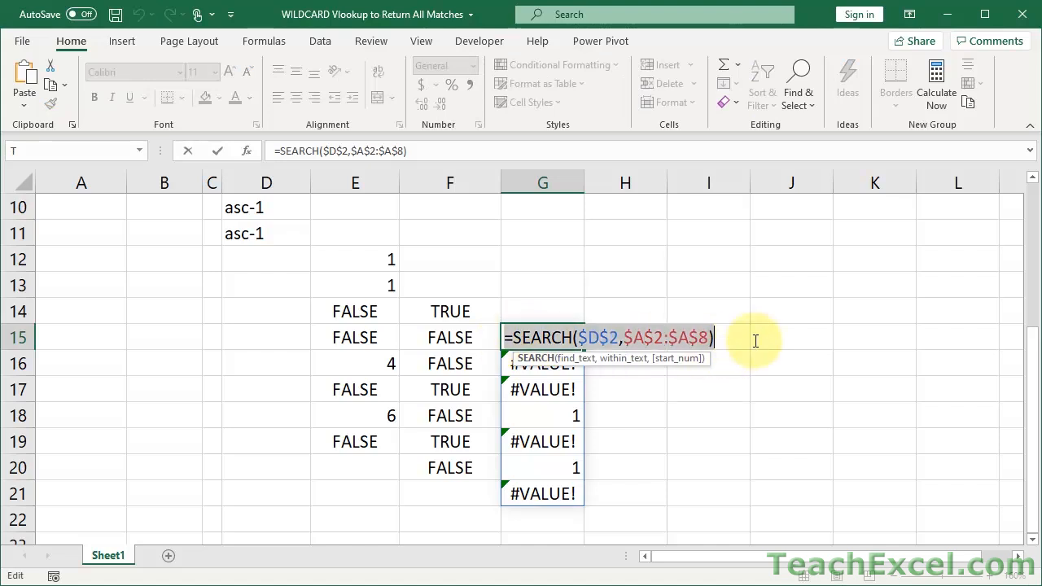
key(ctrl+c)
key(Escape)
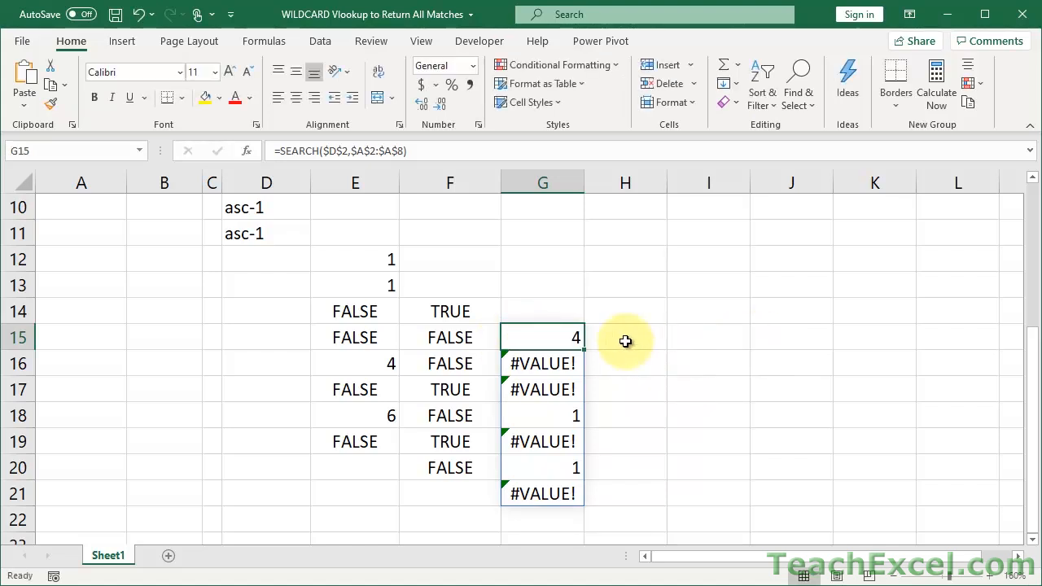
click(623, 342)
key(ctrl+v)
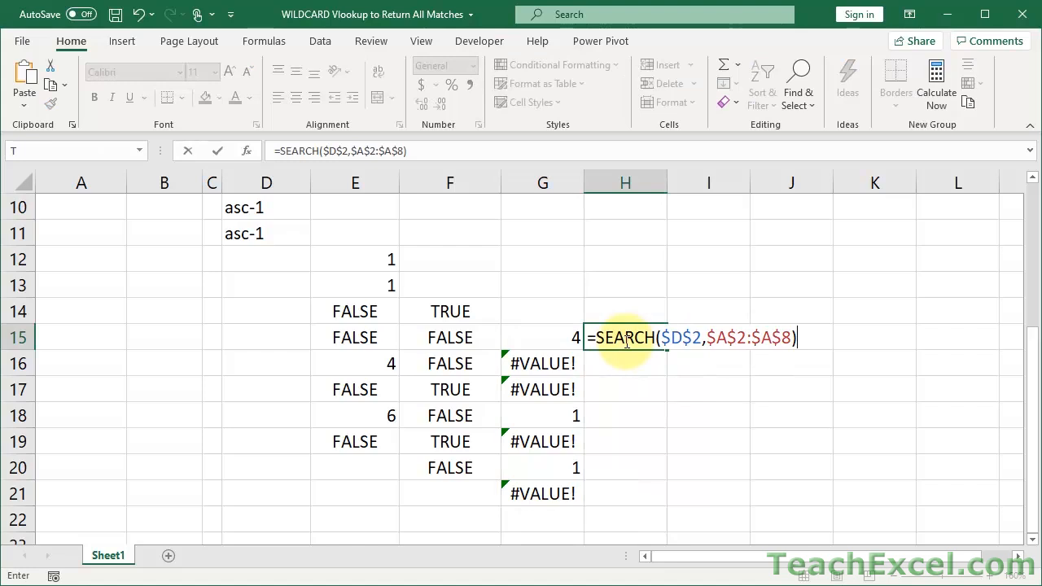
text(>0)
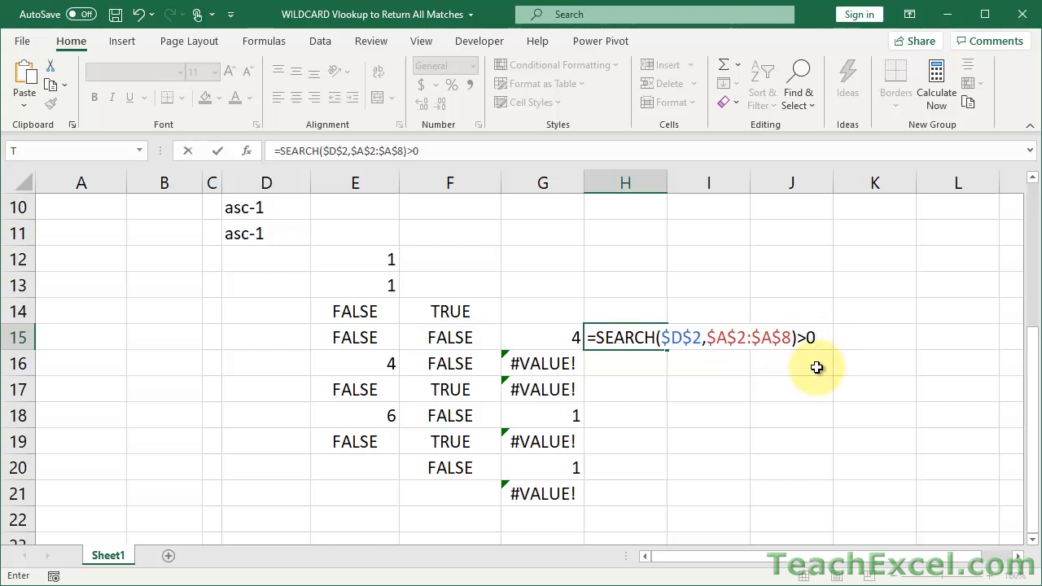
key(Return)
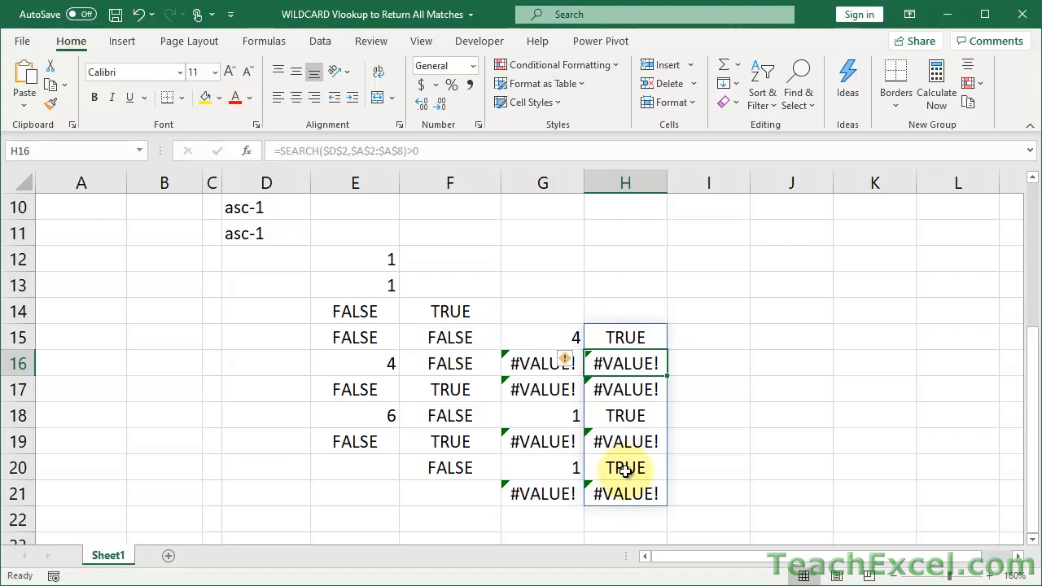
Copy SEARCH($D$2,$A$2:$A$8)>0 from H15 and wrap it in IFERROR with False as the error value in I15
double_click(614, 336)
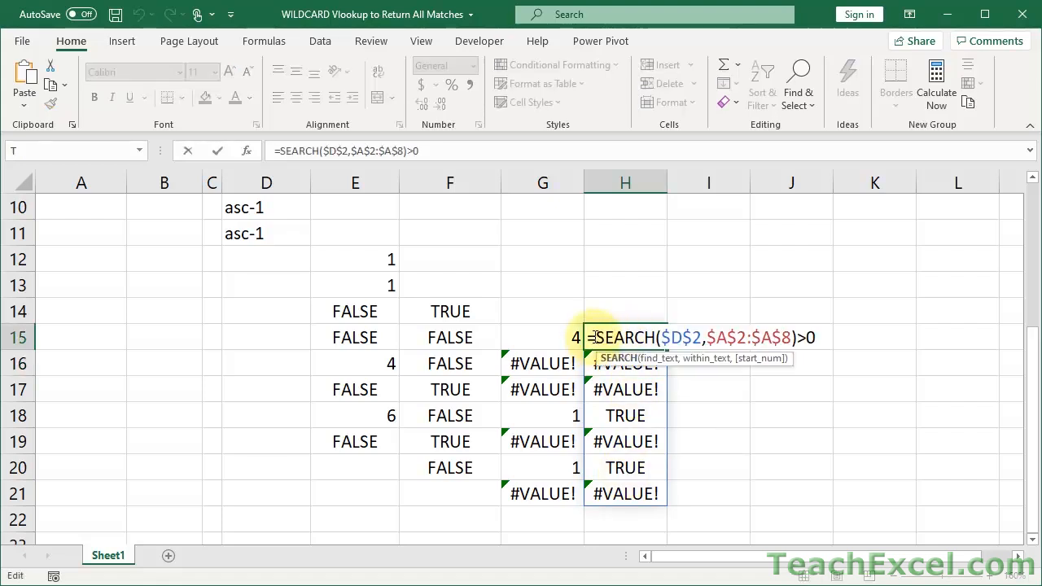
key(Escape)
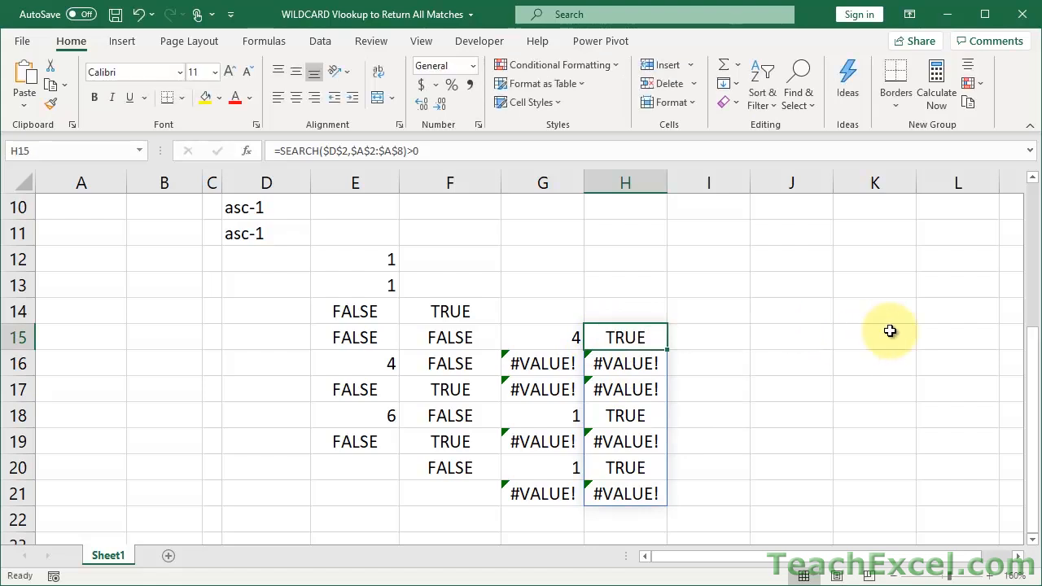
click(703, 333)
text(=)
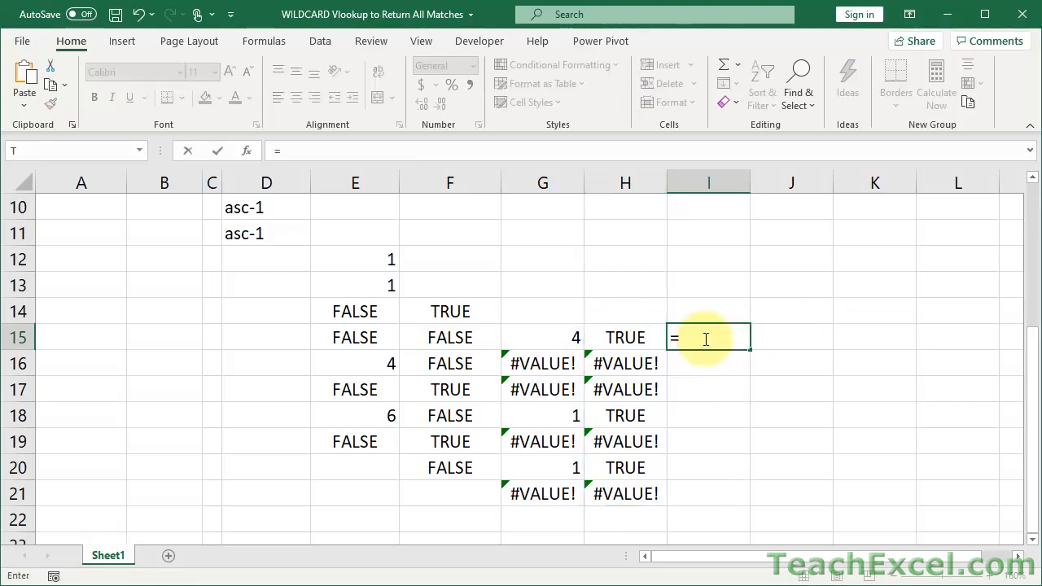
text(ifer)
key(Tab)
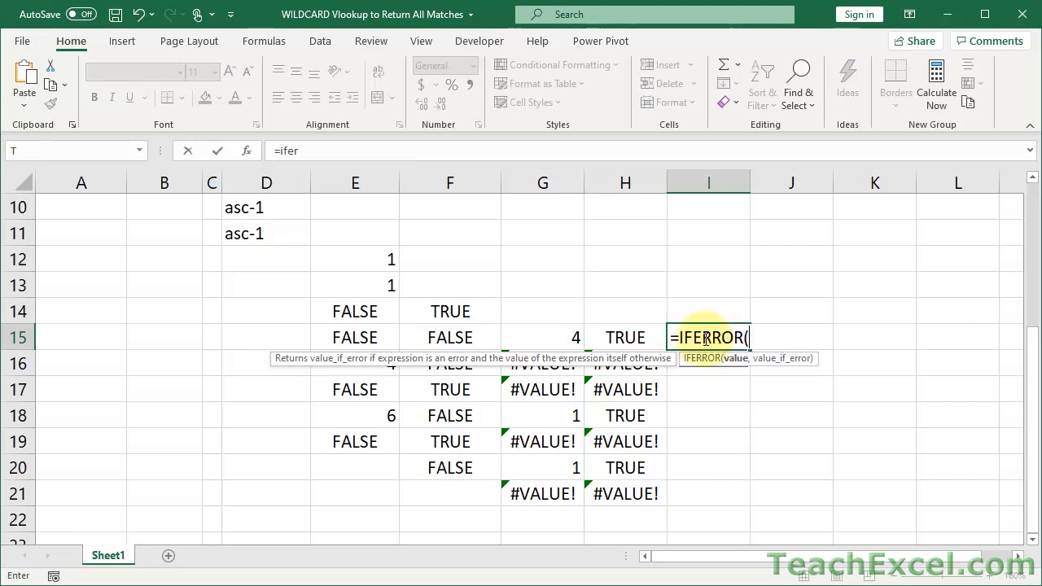
key(ctrl+v)
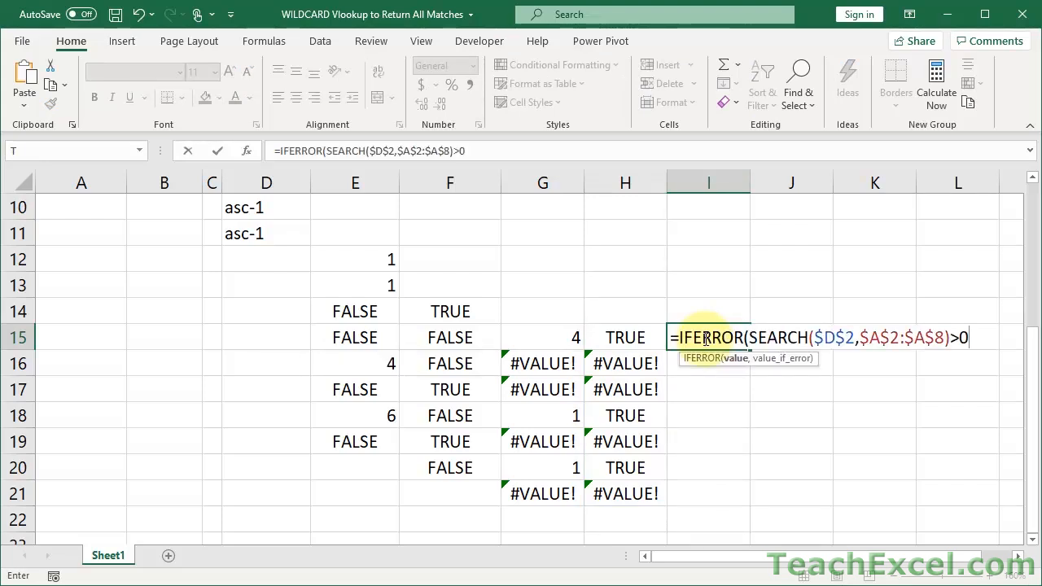
text(,F)
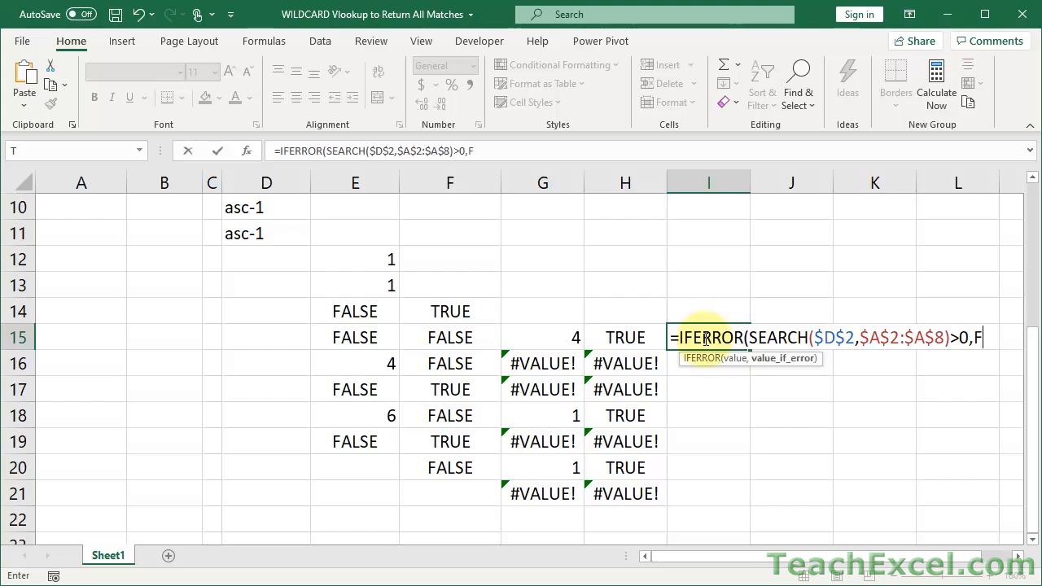
text(alse))
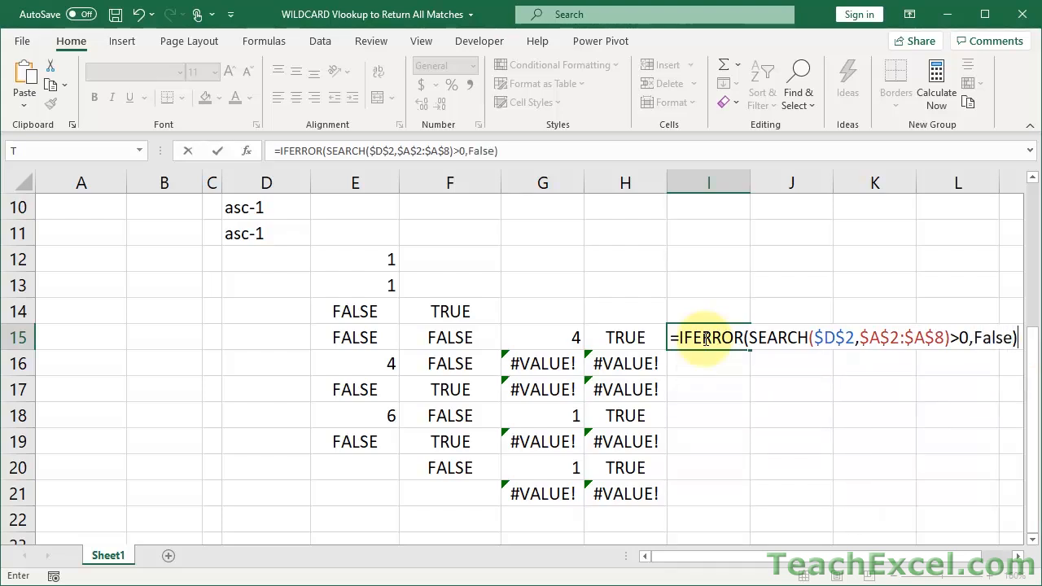
key(ctrl+Return)
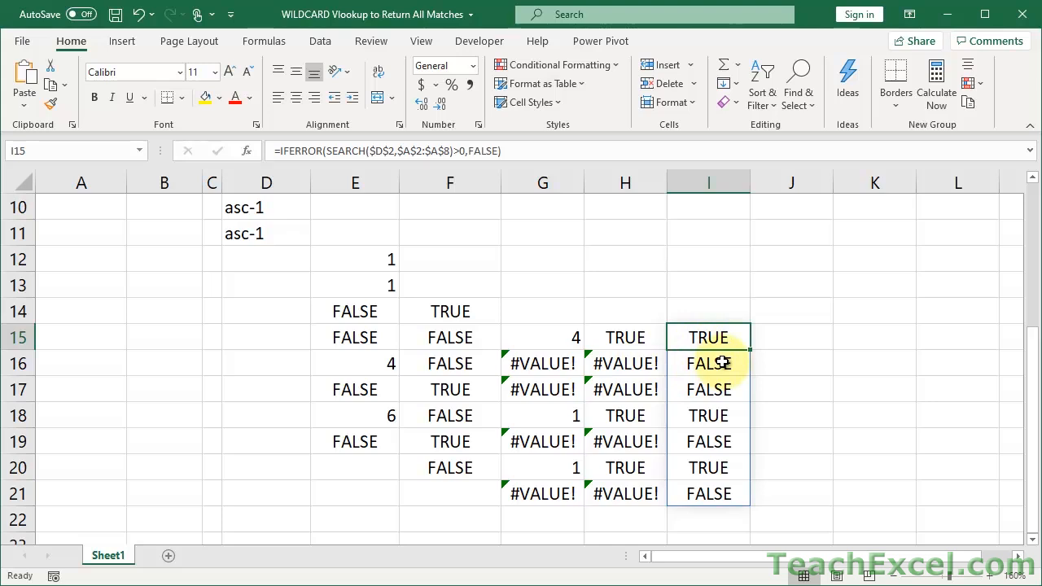
Compare the SEARCH formula in G15 and the IFERROR formula in F14 with the spilled IFERROR results in I15:I21
double_click(544, 337)
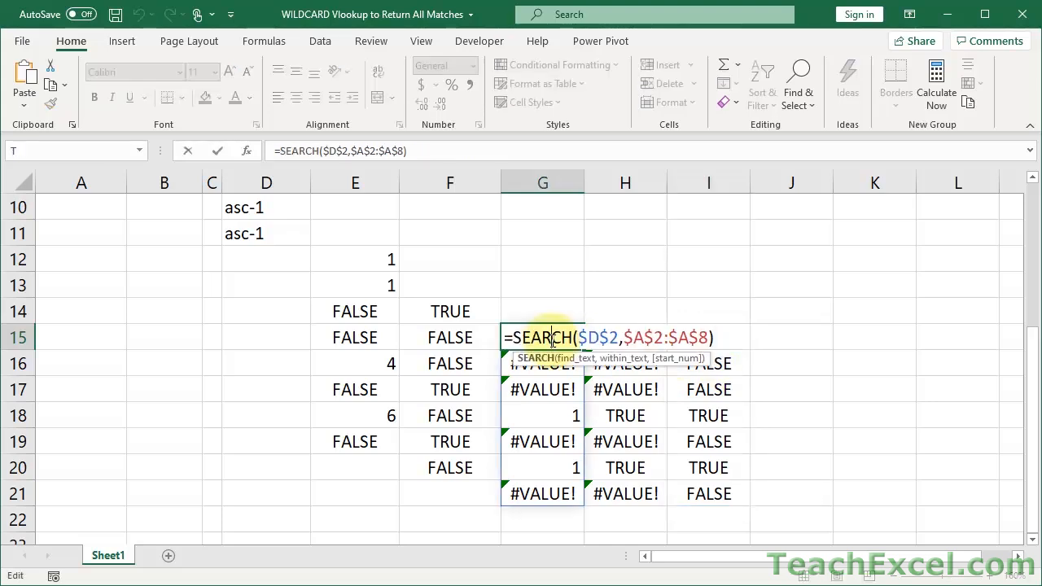
key(ctrl+Return)
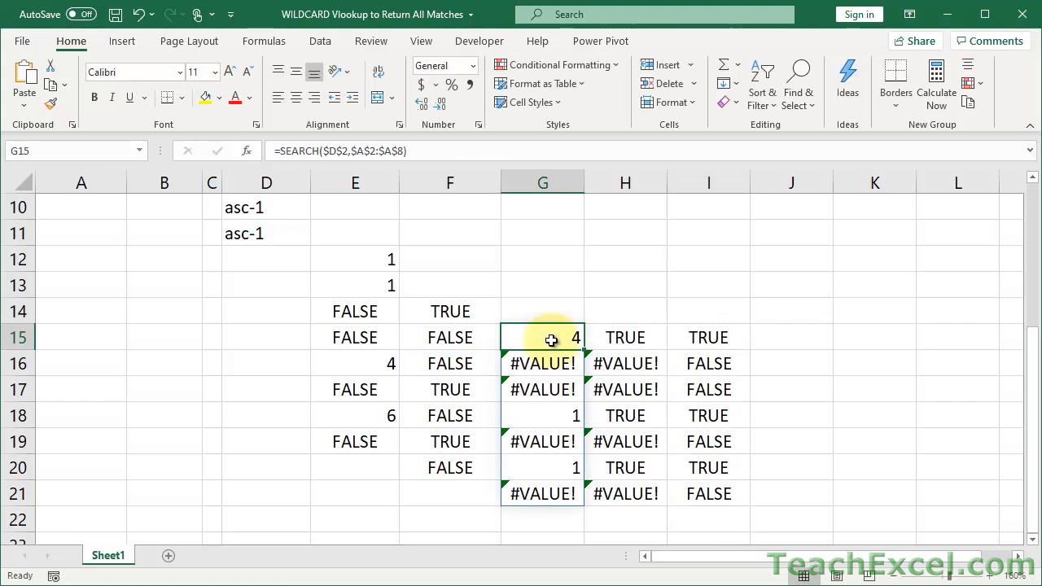
double_click(456, 311)
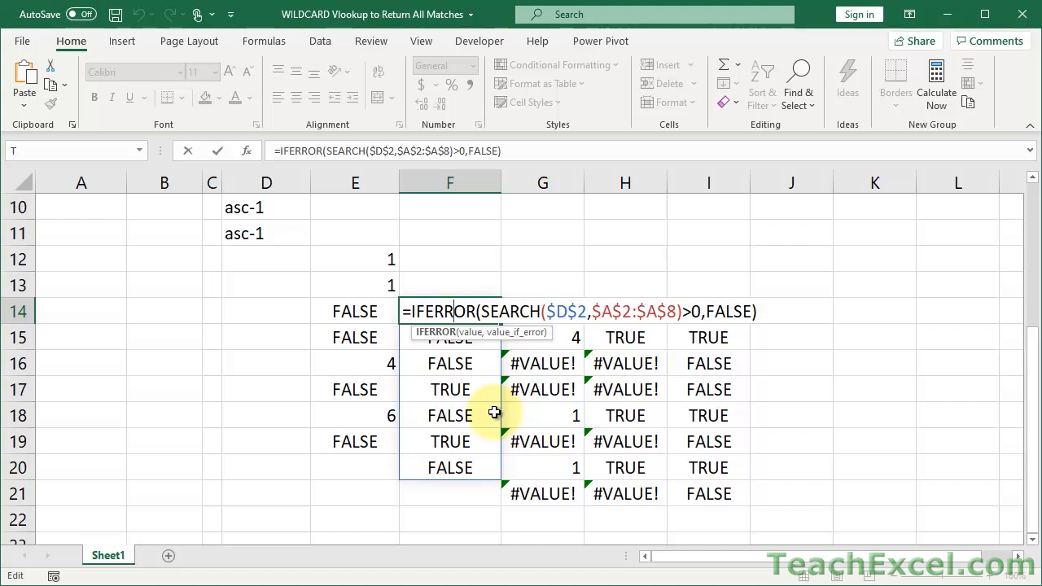
key(ctrl+shift+Return)
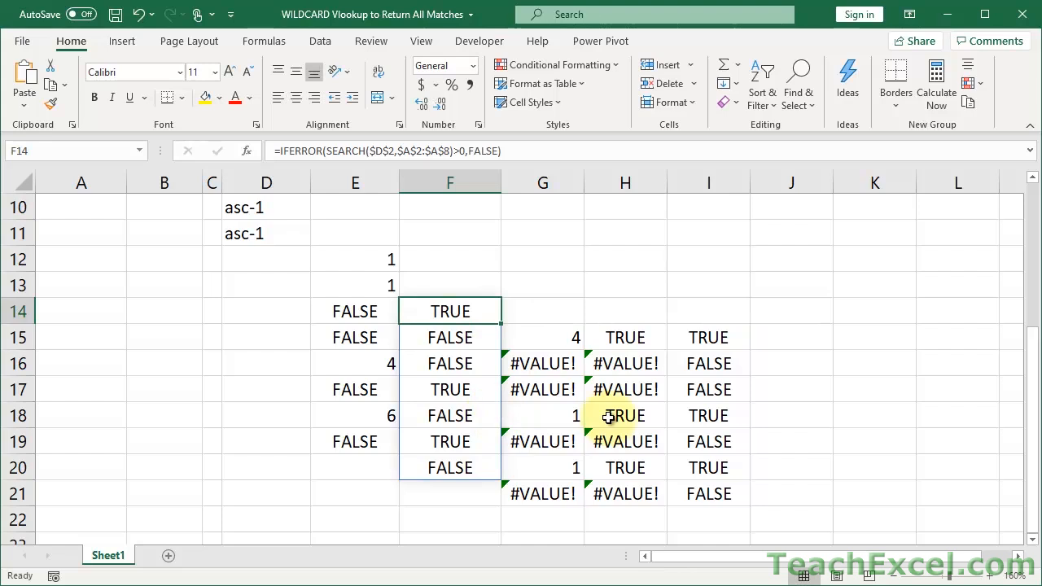
click(713, 338)
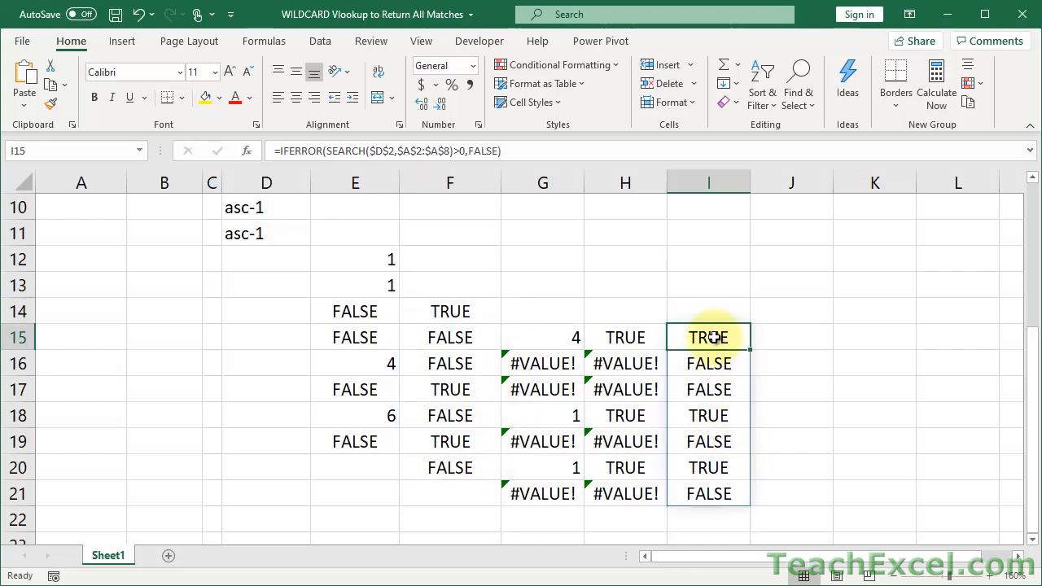
click(709, 416)
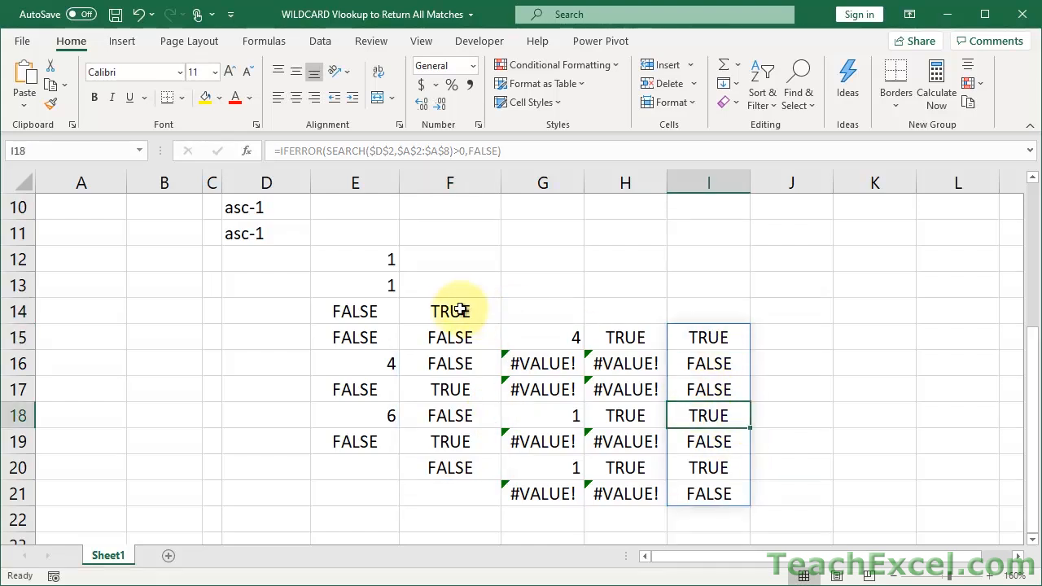
click(374, 311)
key(BackSpace)
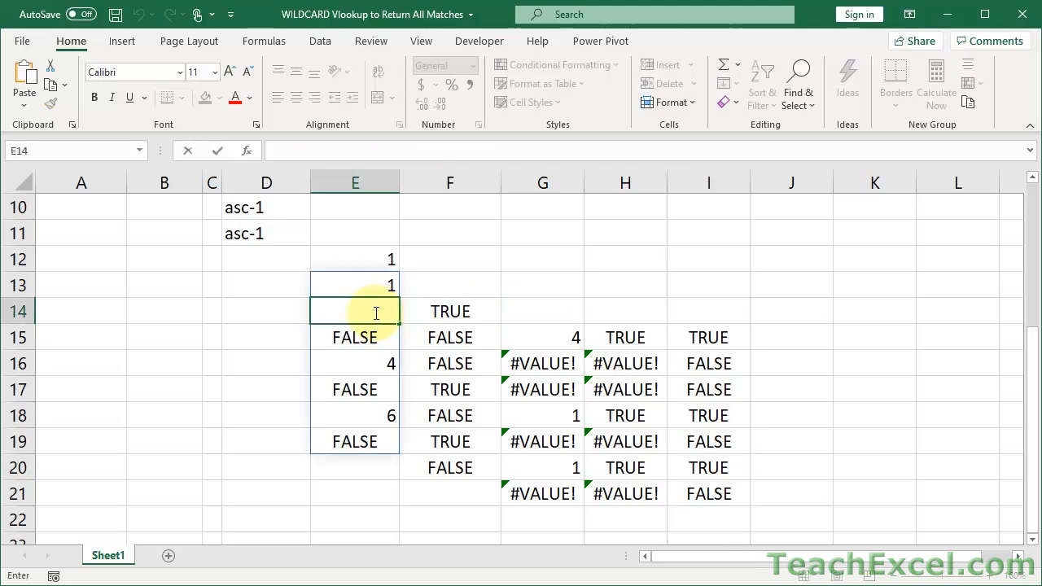
key(Escape)
Evaluate the ROW argument and IFERROR logical test within E13's IF formula, compare the arrays with the source table, and discard the evaluation
click(359, 281)
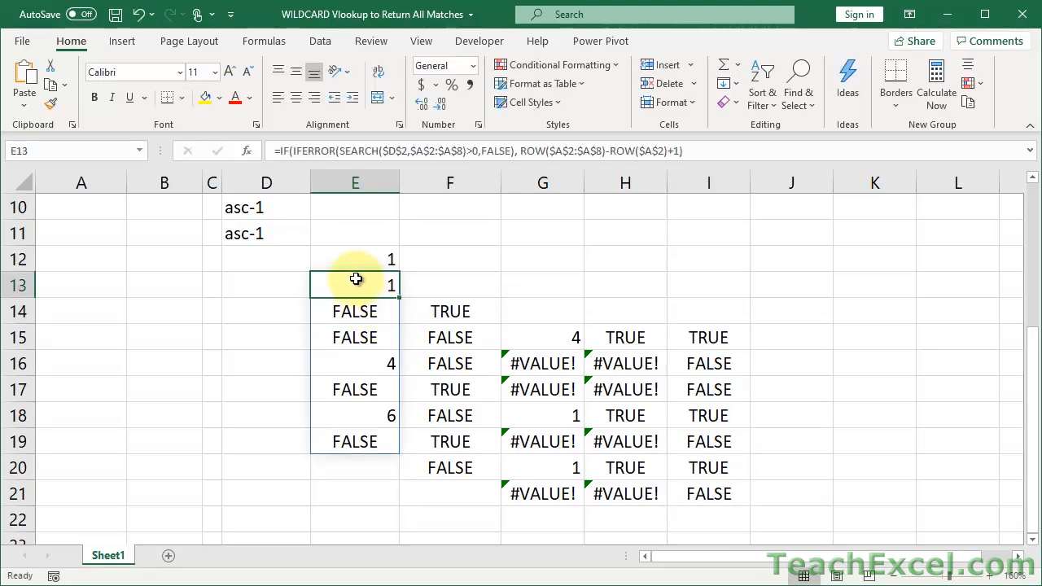
double_click(357, 281)
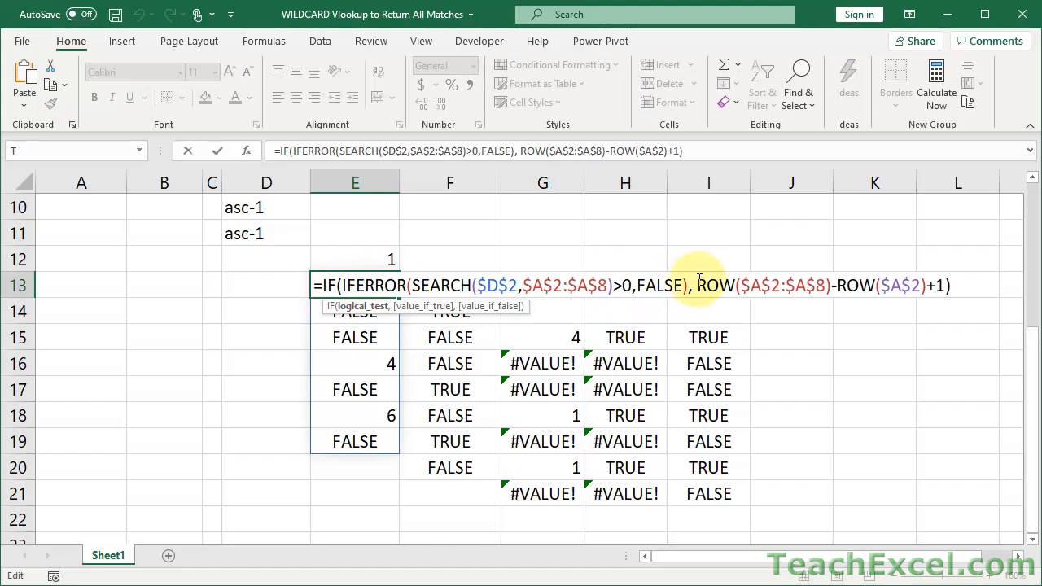
drag(700, 279, 946, 294)
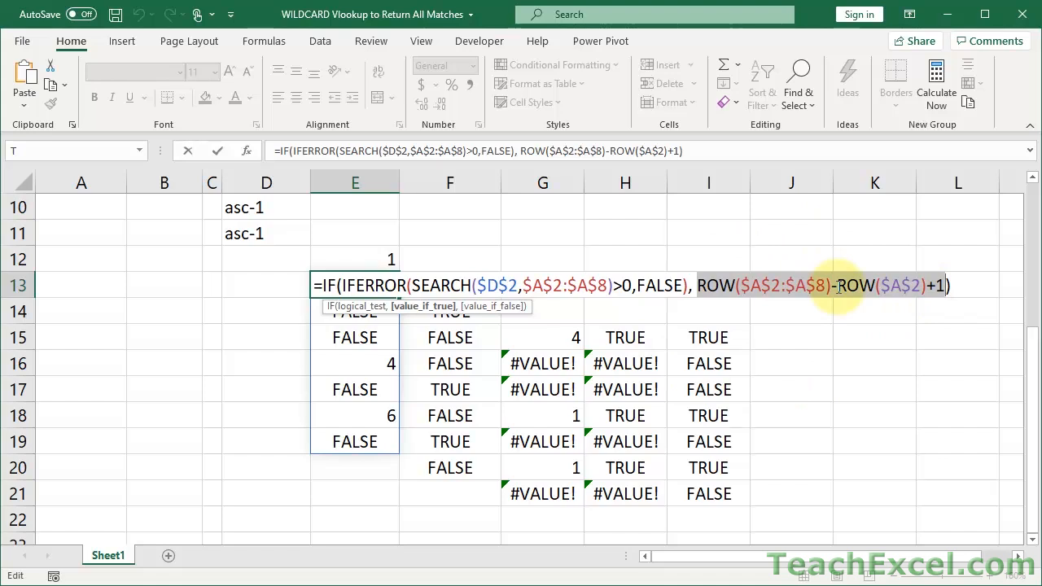
key(F9)
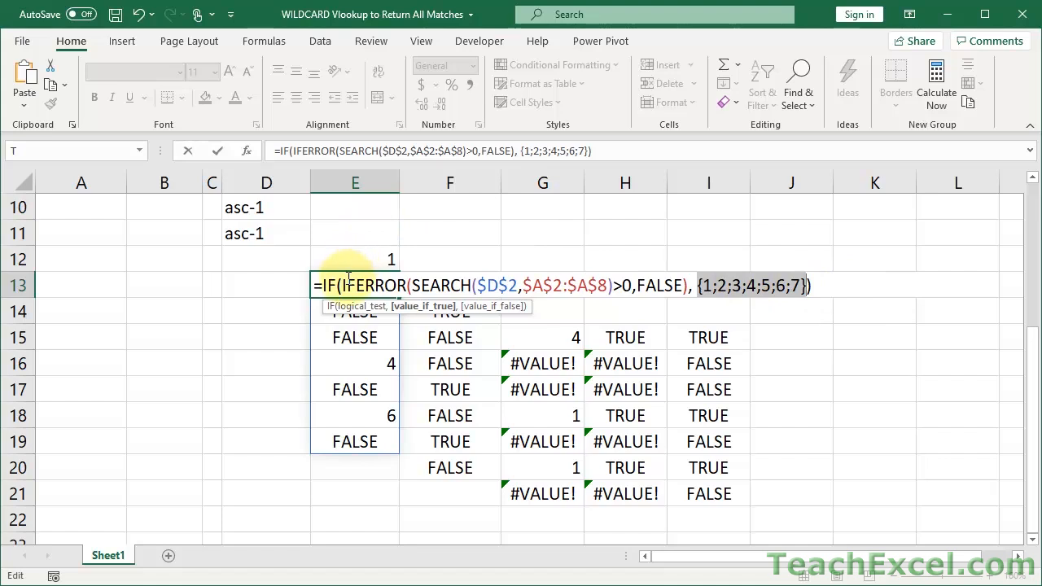
drag(340, 286, 690, 281)
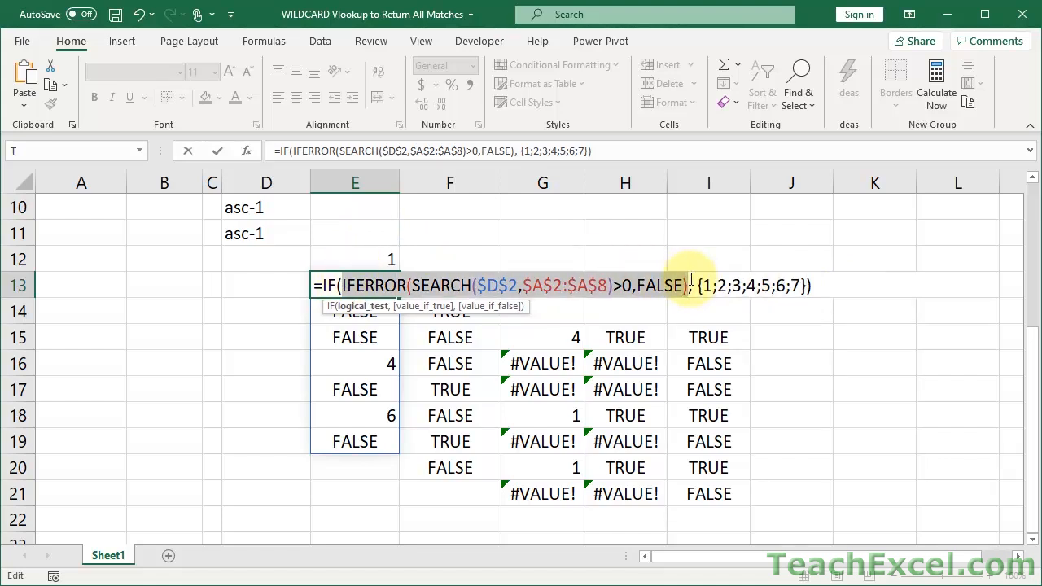
key(F9)
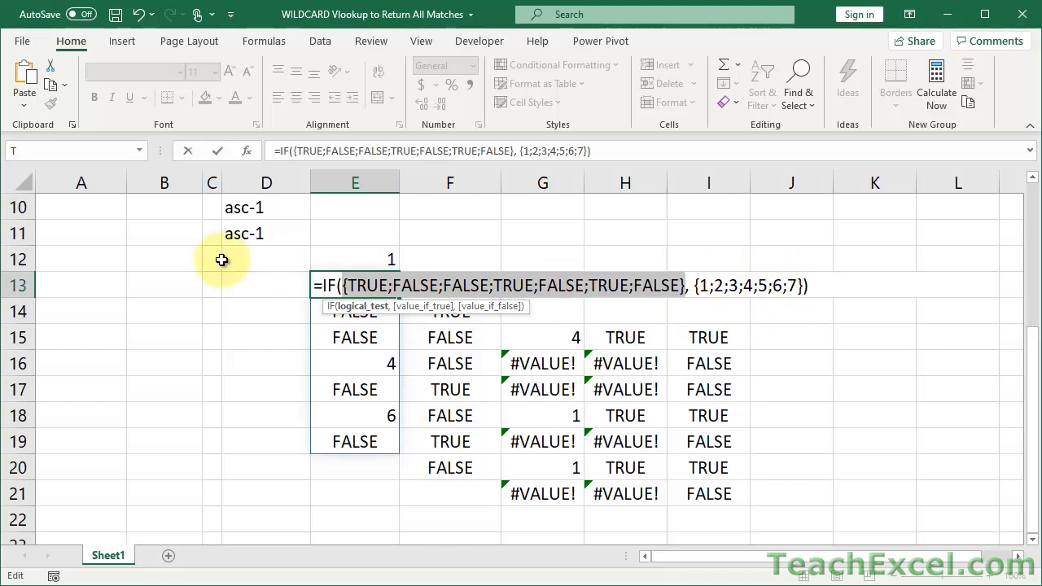
scroll(221, 260, up, 3)
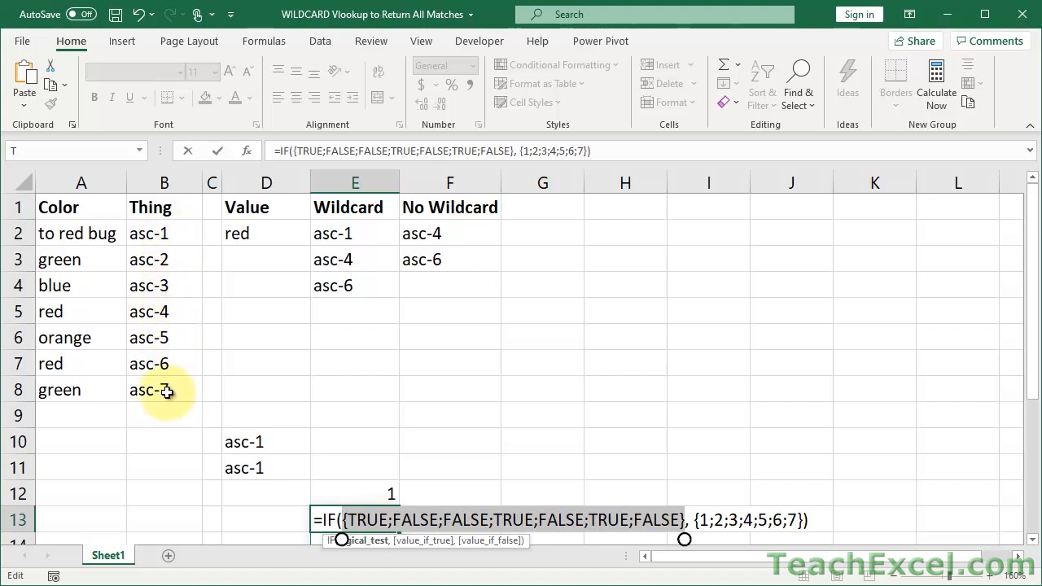
scroll(698, 380, down, 3)
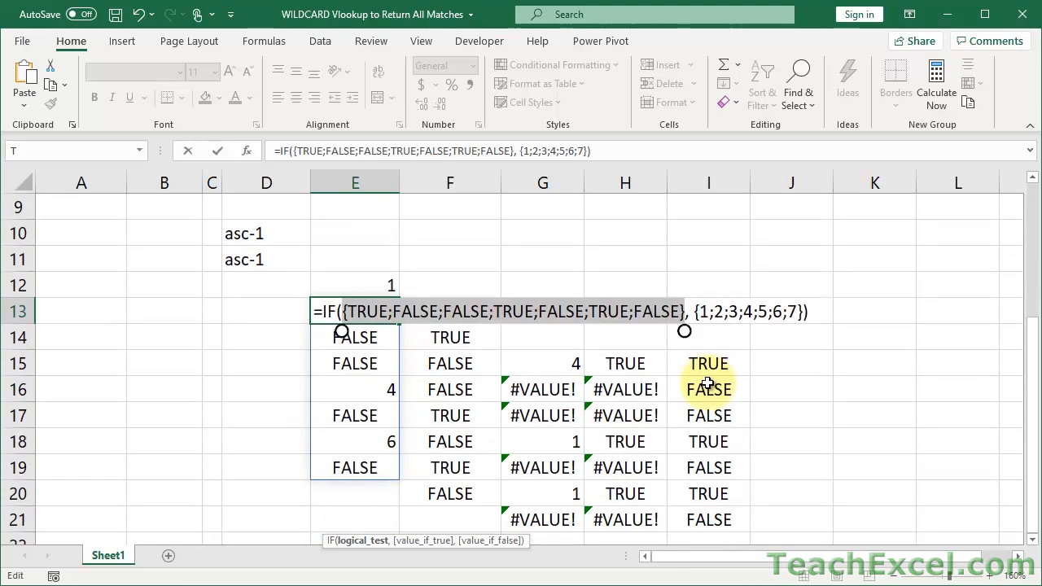
key(Escape)
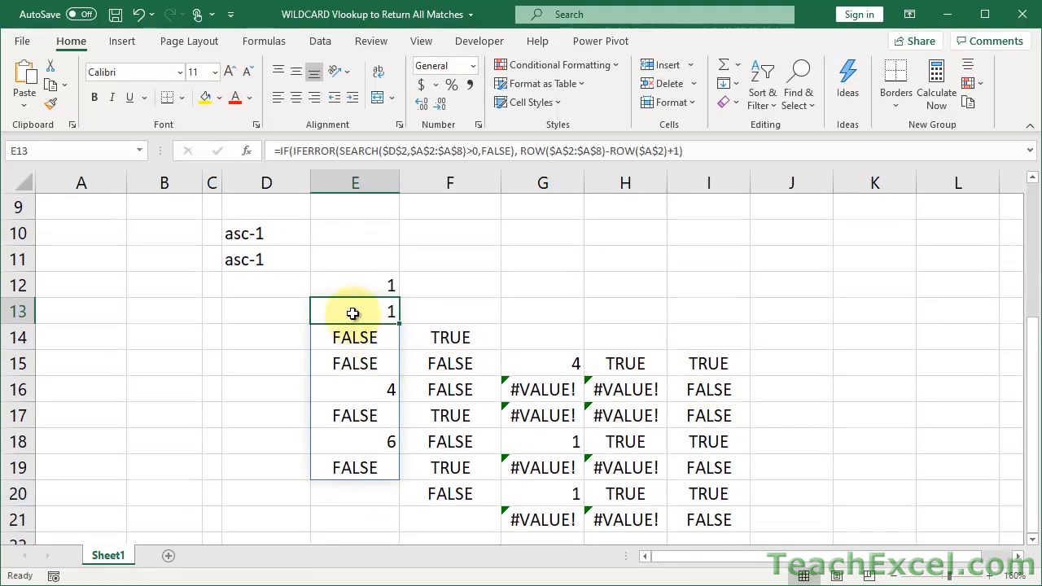
Examine the value_if_true argument ROW($A$2:$A$8)-ROW($A$2)+1 in E13 without changing the formula
double_click(352, 314)
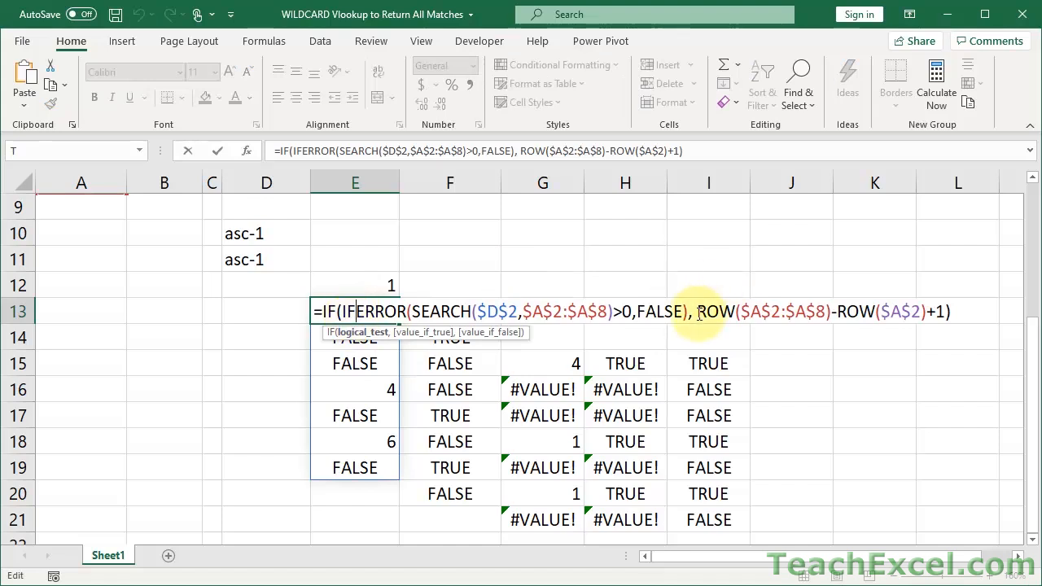
drag(698, 314, 944, 311)
key(Escape)
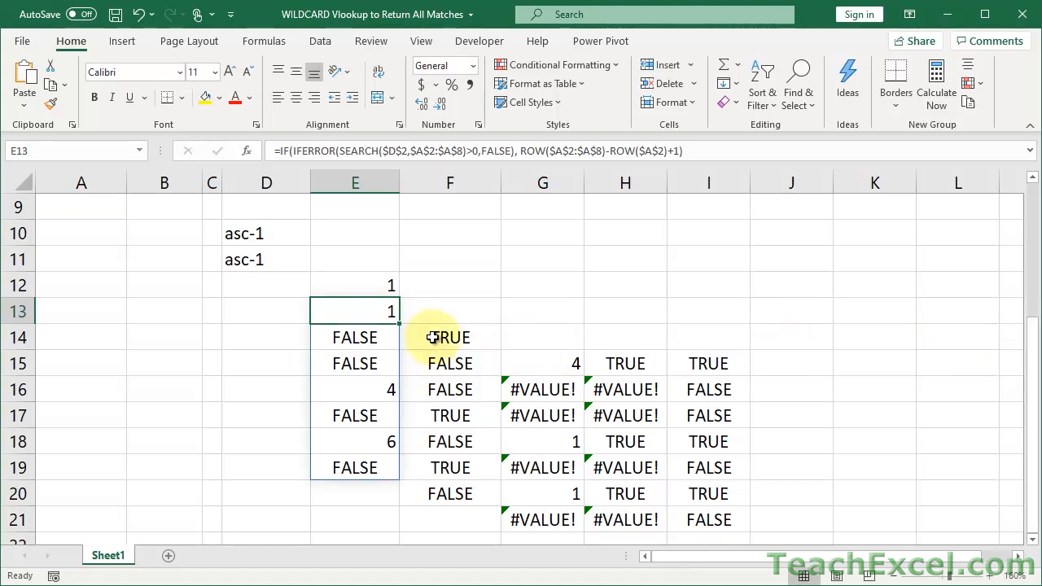
Enter a period in E14 and in F15 to block the spilled arrays of the formulas in E13 and F14
click(350, 340)
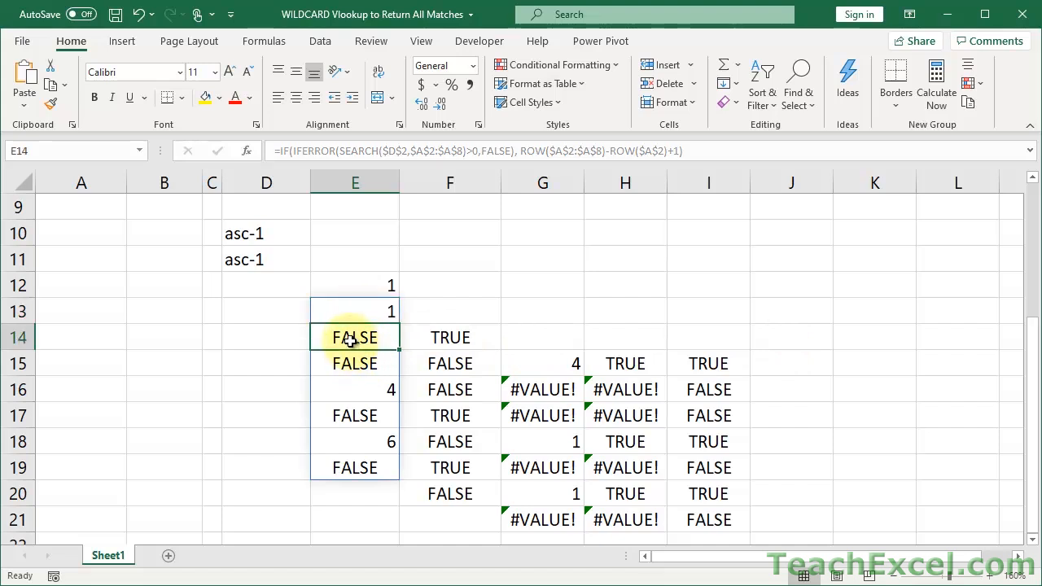
text(.)
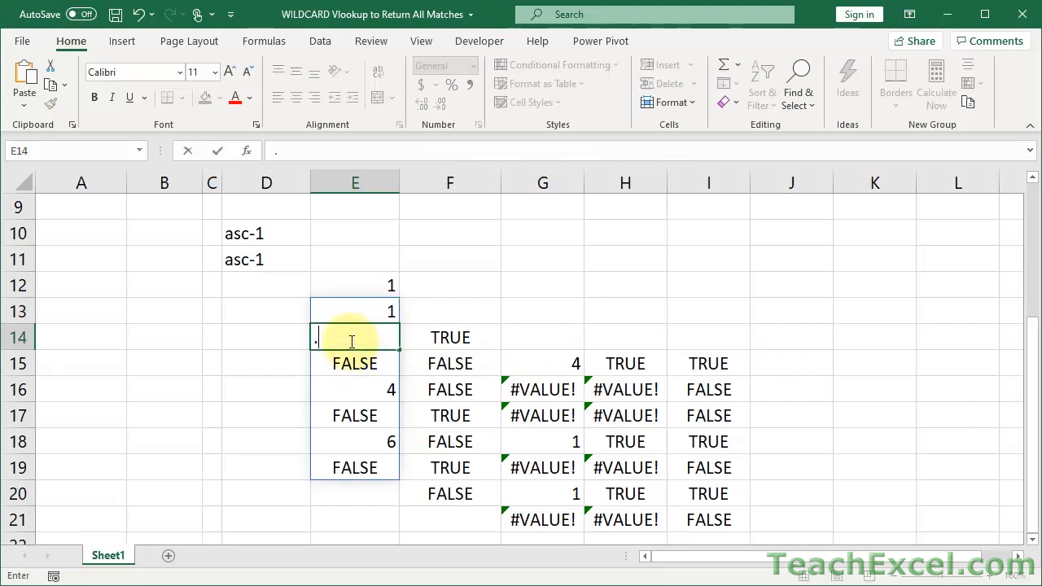
key(Return)
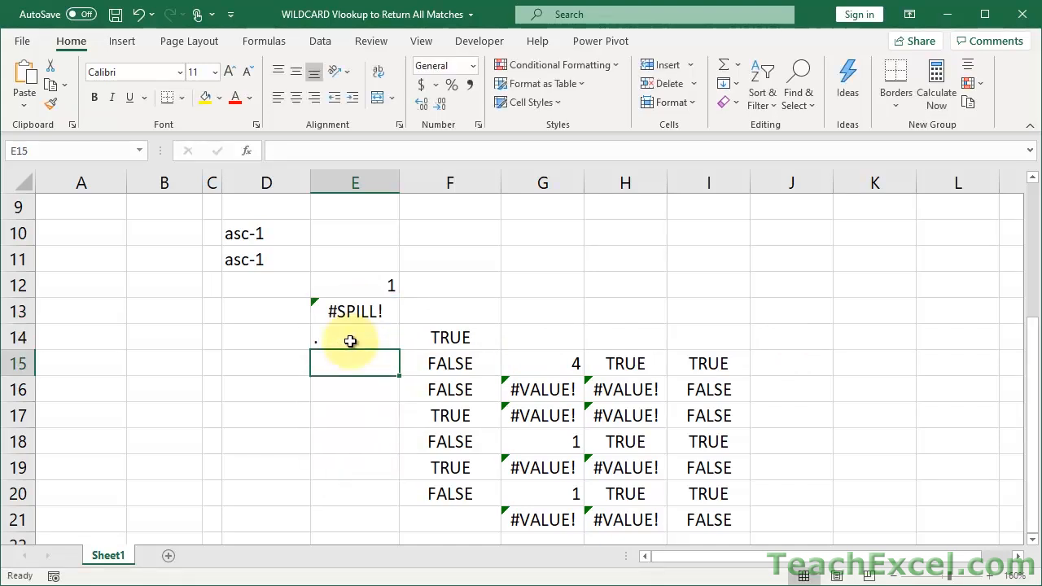
click(436, 366)
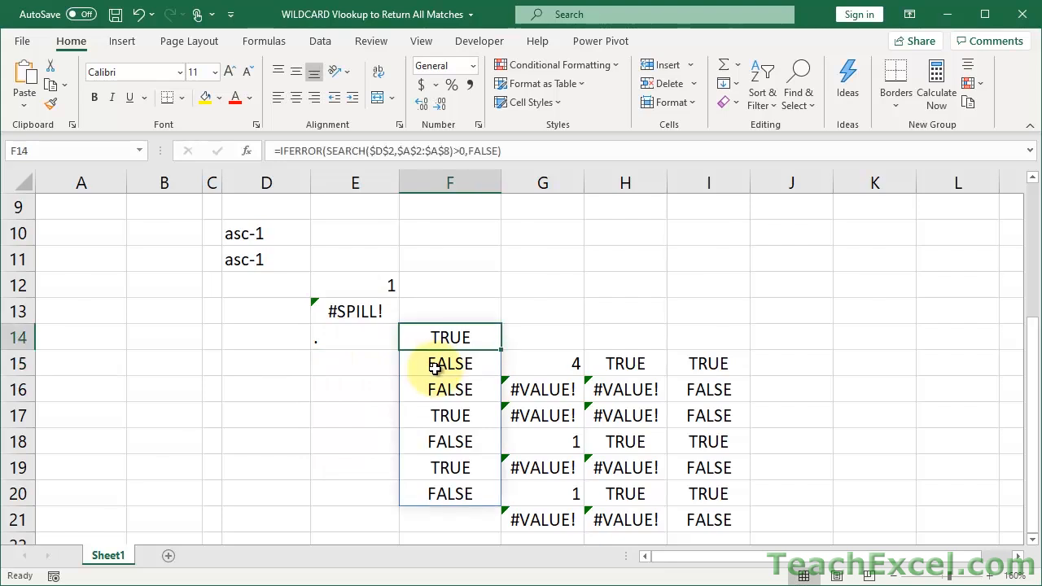
text(.)
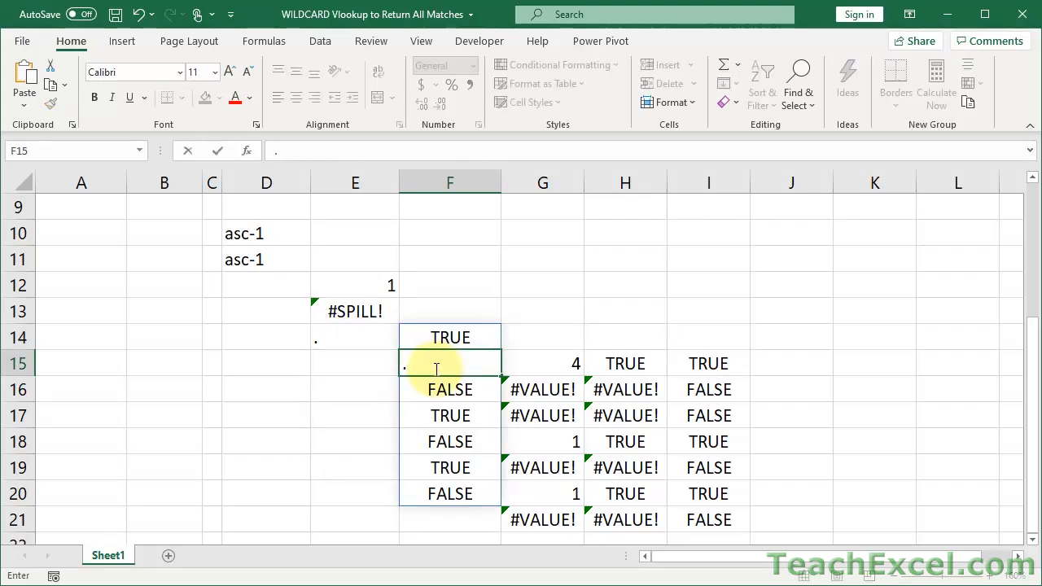
key(Tab)
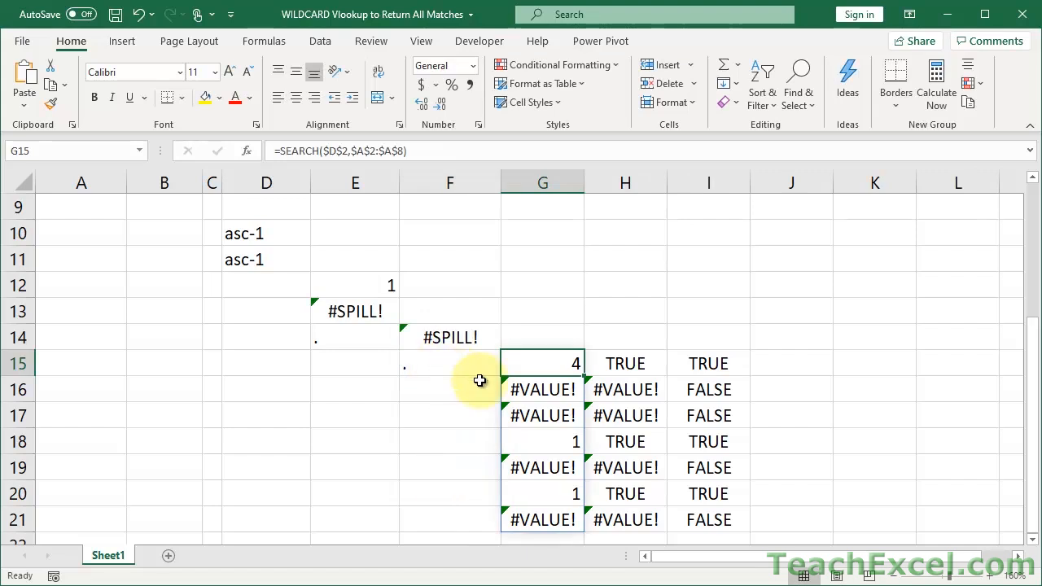
Enter a period in G16, H16 and I16 to block the spilled arrays of the three formulas in row 15
click(541, 389)
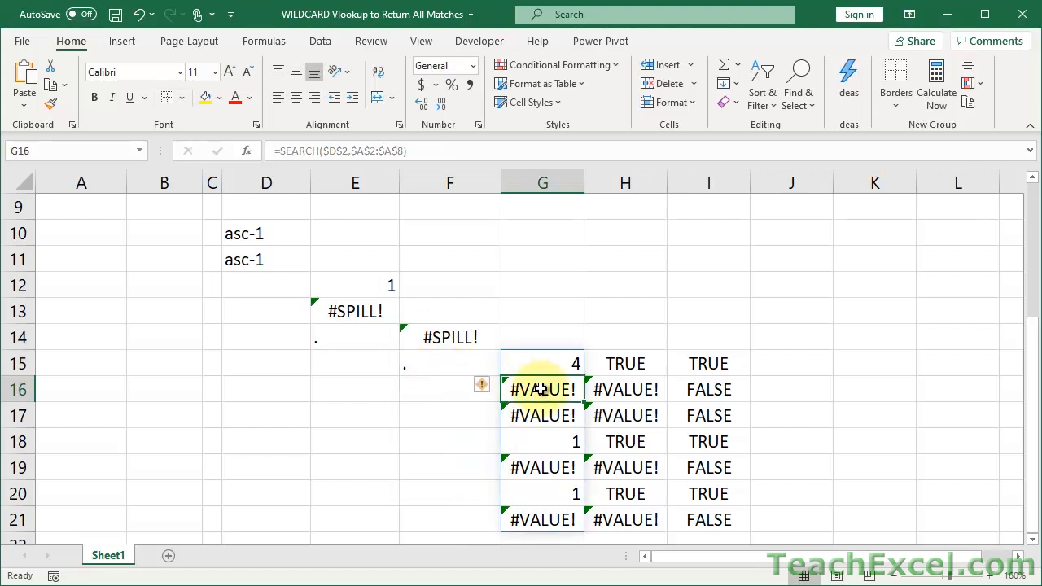
text(.)
key(Tab)
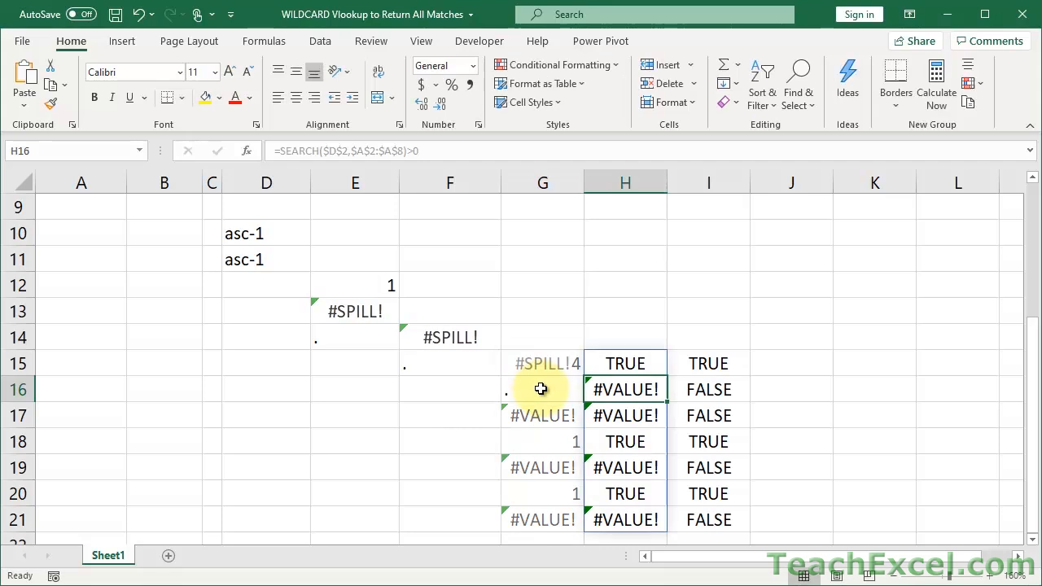
text(.)
key(Tab)
text(.)
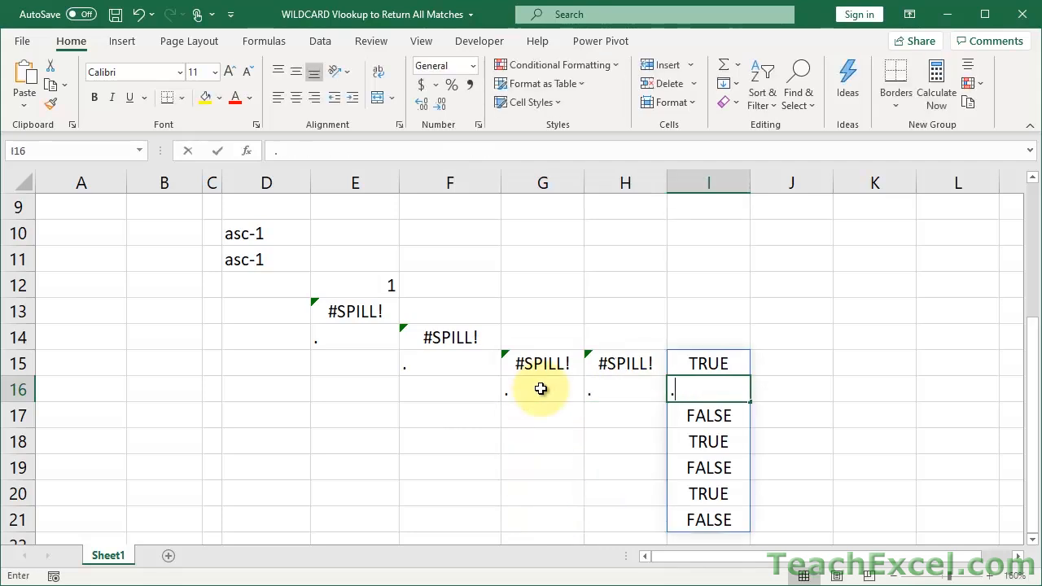
key(Tab)
key(Return)
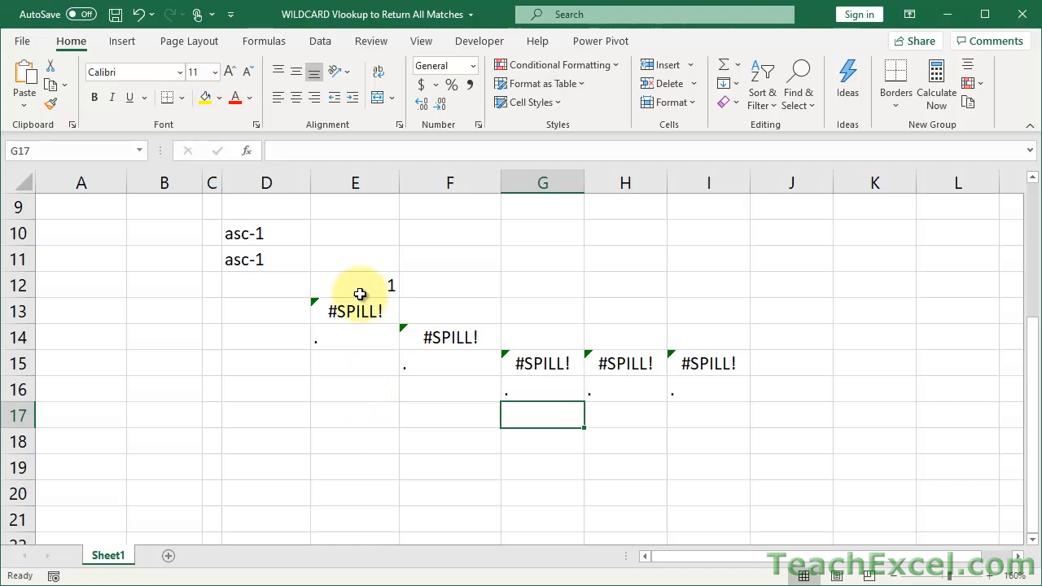
Enter =ROW($A$2:$A$8)-ROW($A$2)+1 in F17
click(437, 411)
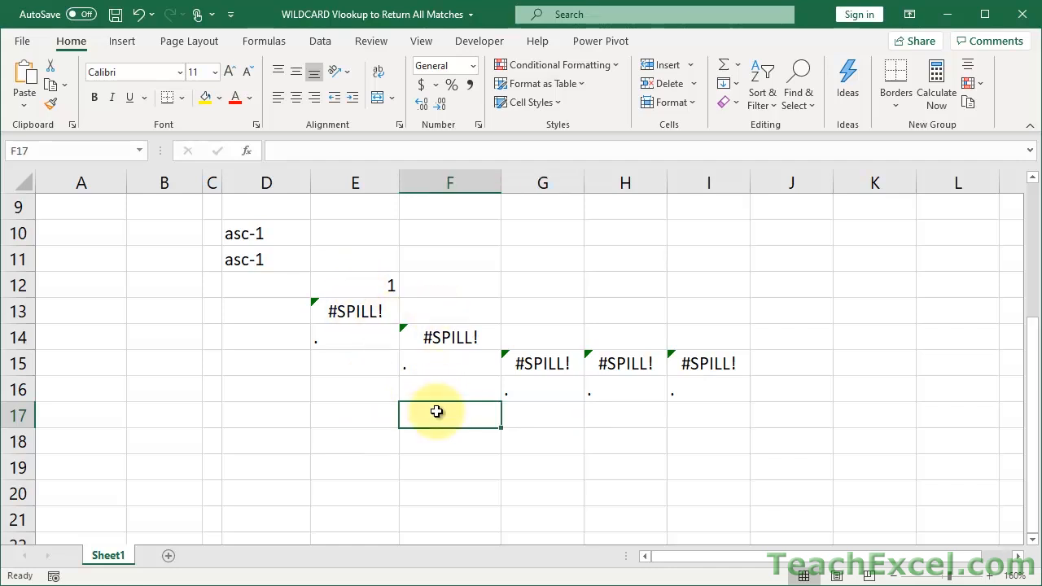
text(=ROW($A$2:$A$8)-ROW($A$2)+1)
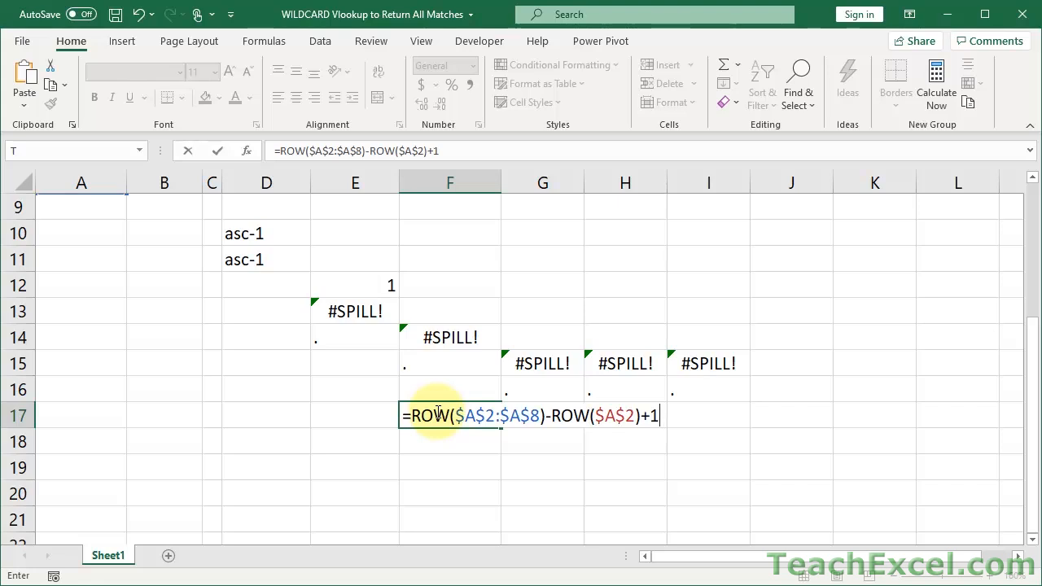
key(Return)
drag(1038, 342, 1038, 354)
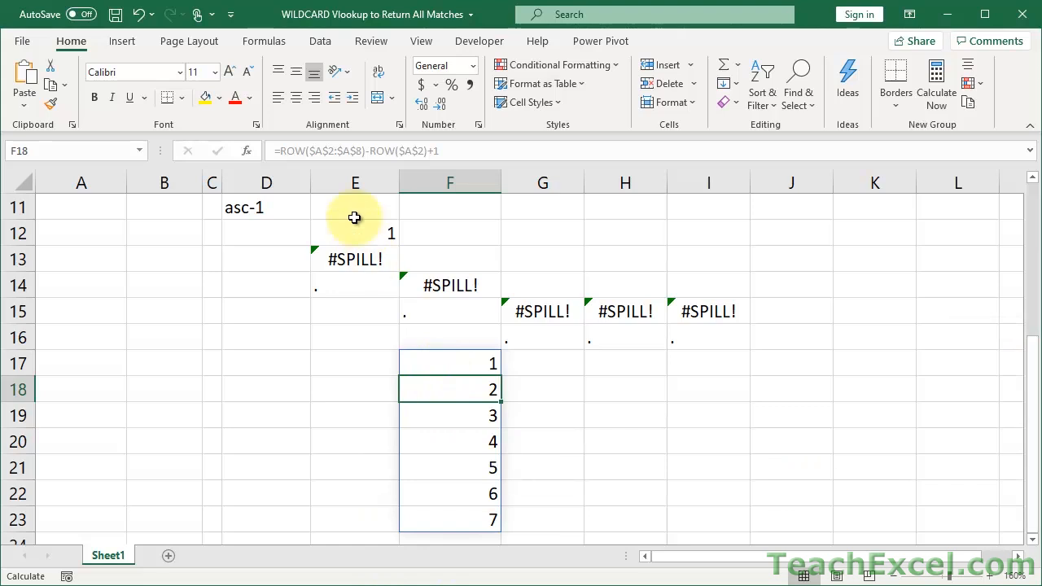
Evaluate the ROW($A$2:$A$8)-ROW($A$2)+1 argument in E12's SMALL formula, discard the evaluation, and compare it with the spilled range F17:F23
double_click(327, 231)
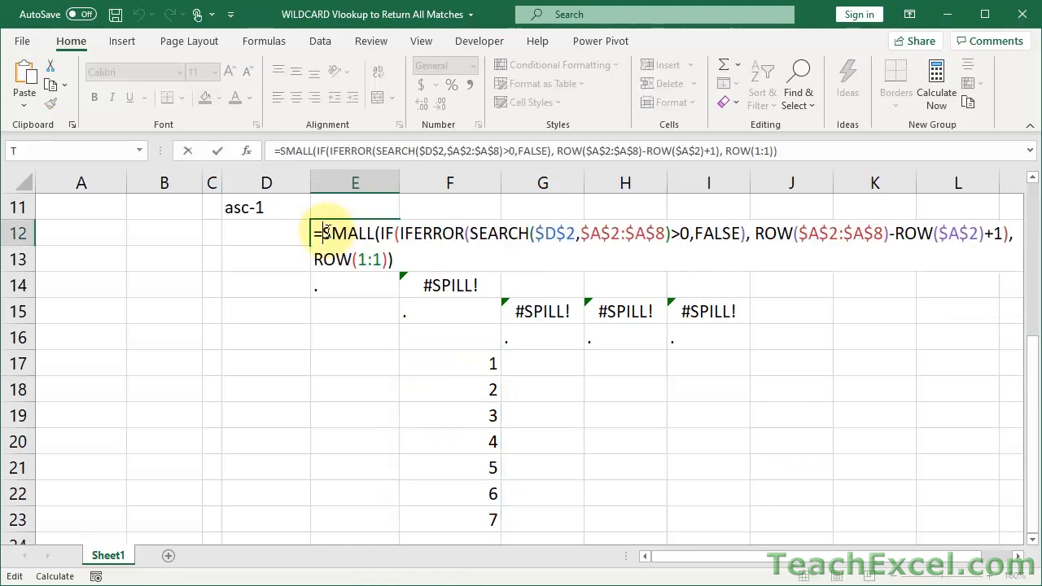
drag(755, 233, 1007, 233)
key(F9)
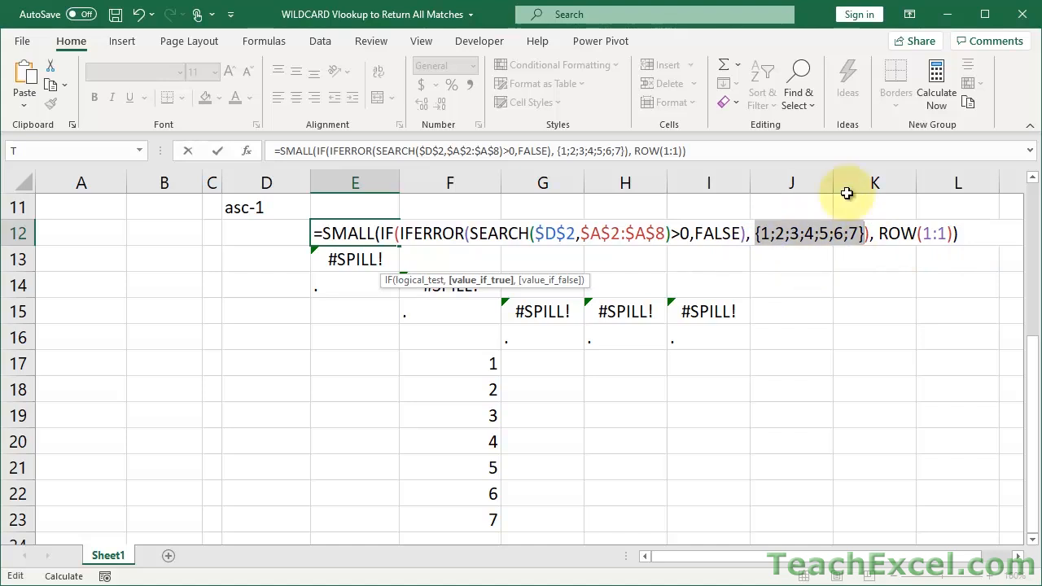
key(Escape)
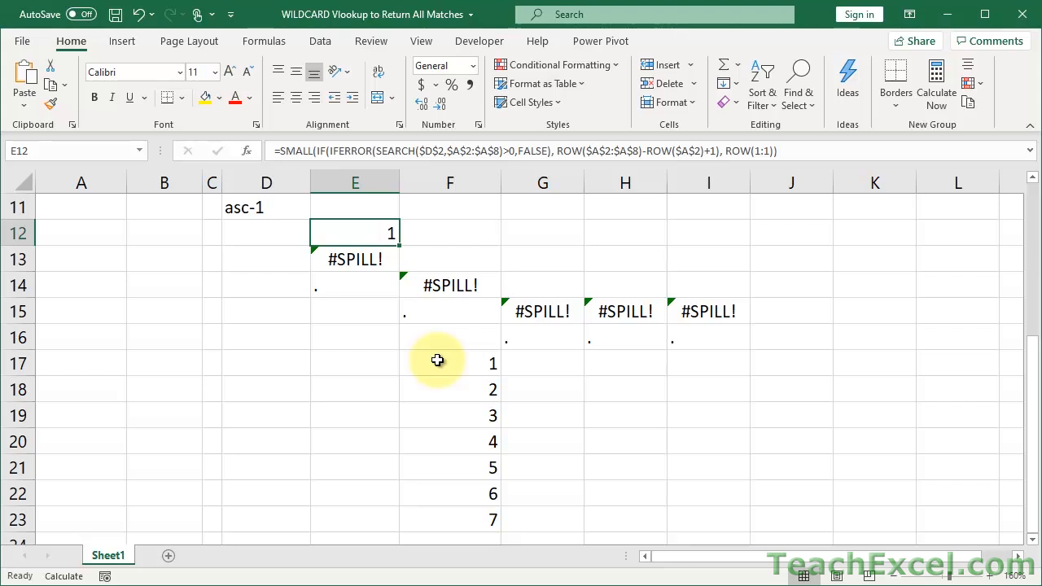
drag(437, 361, 415, 531)
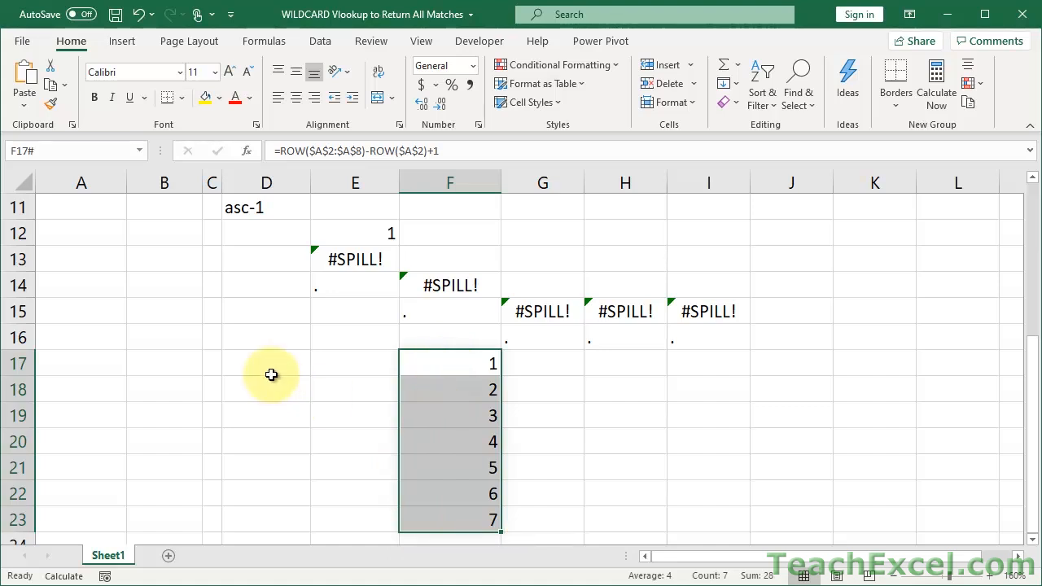
Copy the INDEX($B$2:$B$8, portion from E2's formula without changing it, and enter =INDEX($B$2:$B$8,1) in D3
scroll(271, 375, up, 4)
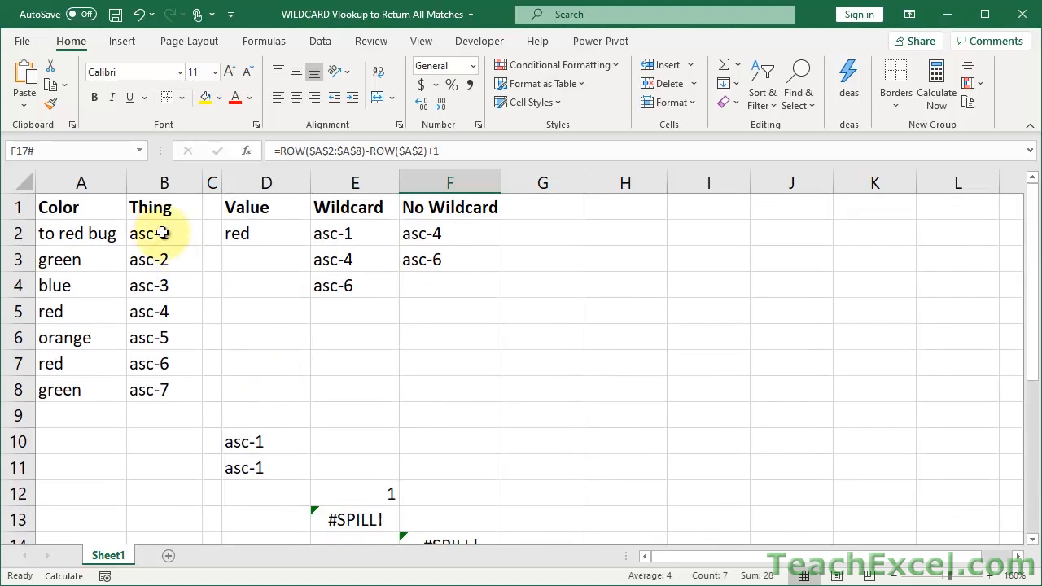
click(338, 232)
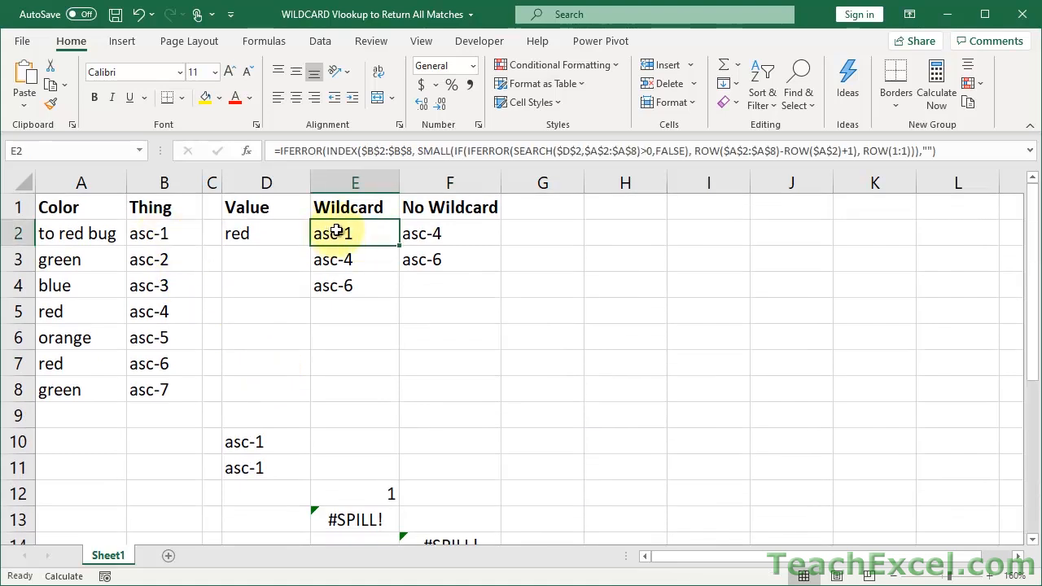
double_click(338, 233)
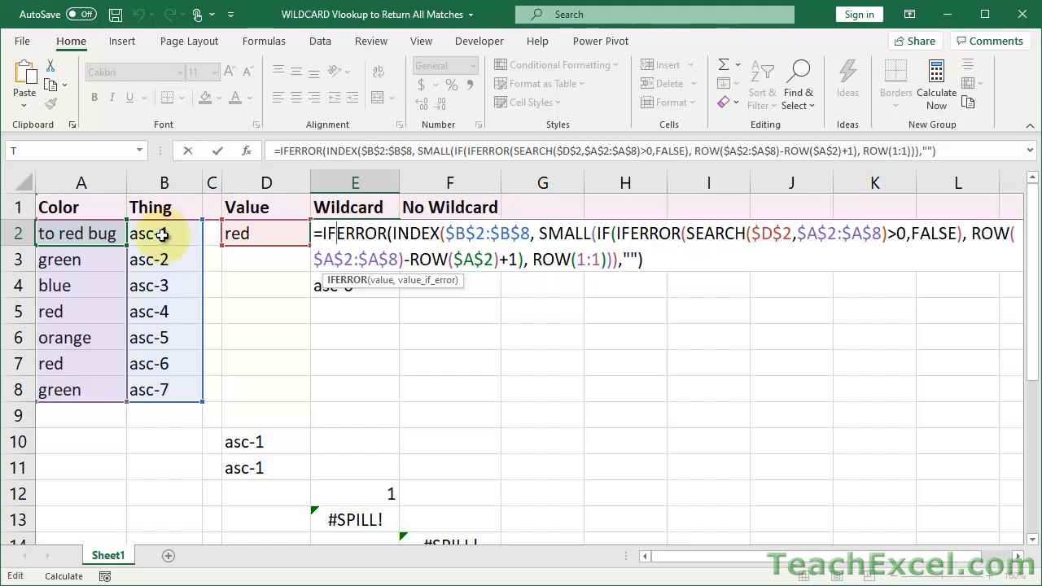
drag(392, 234, 539, 231)
key(ctrl+c)
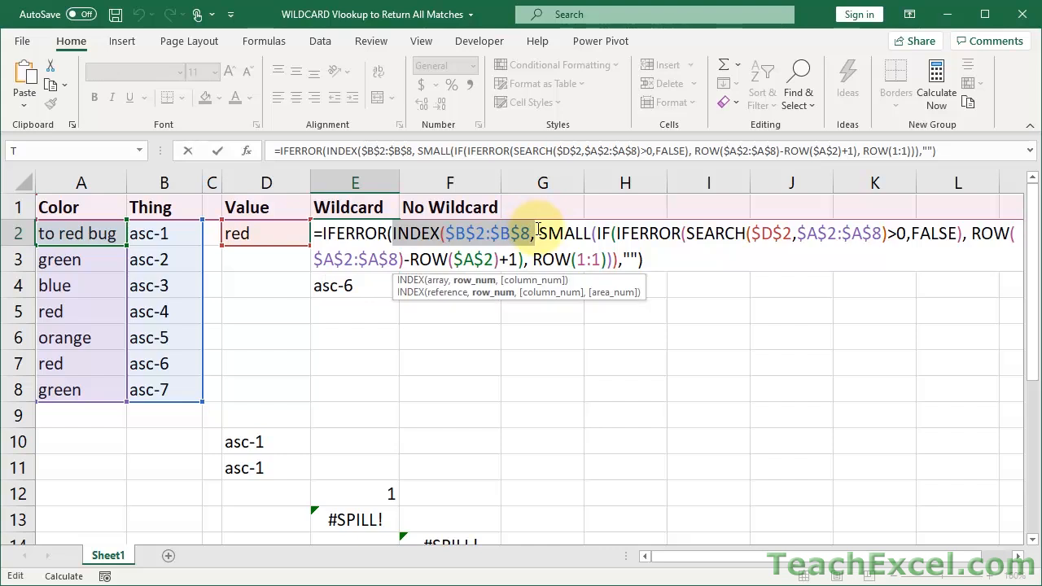
key(Escape)
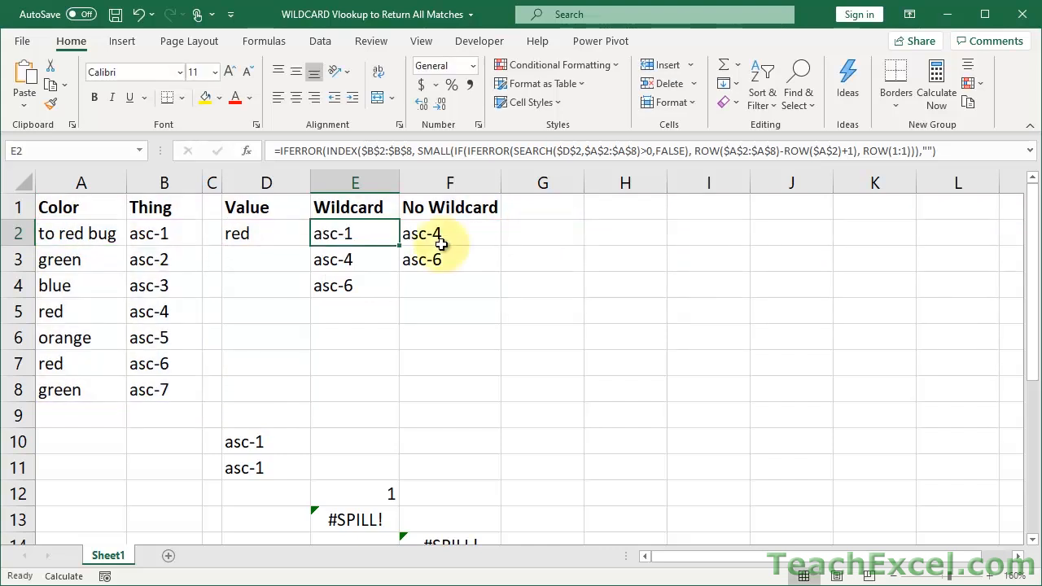
double_click(265, 255)
text(=)
key(ctrl+v)
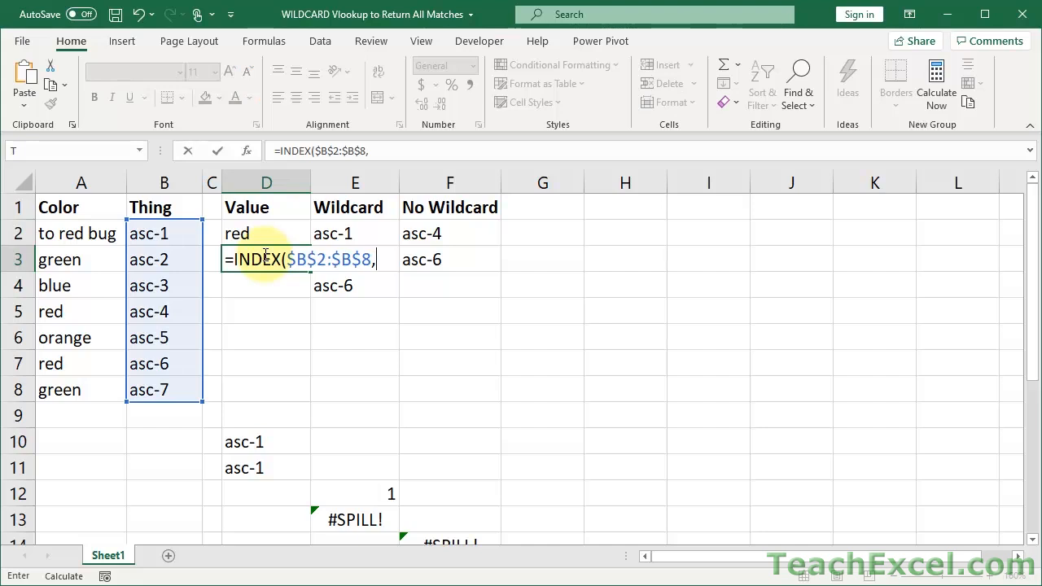
text(1))
key(Return)
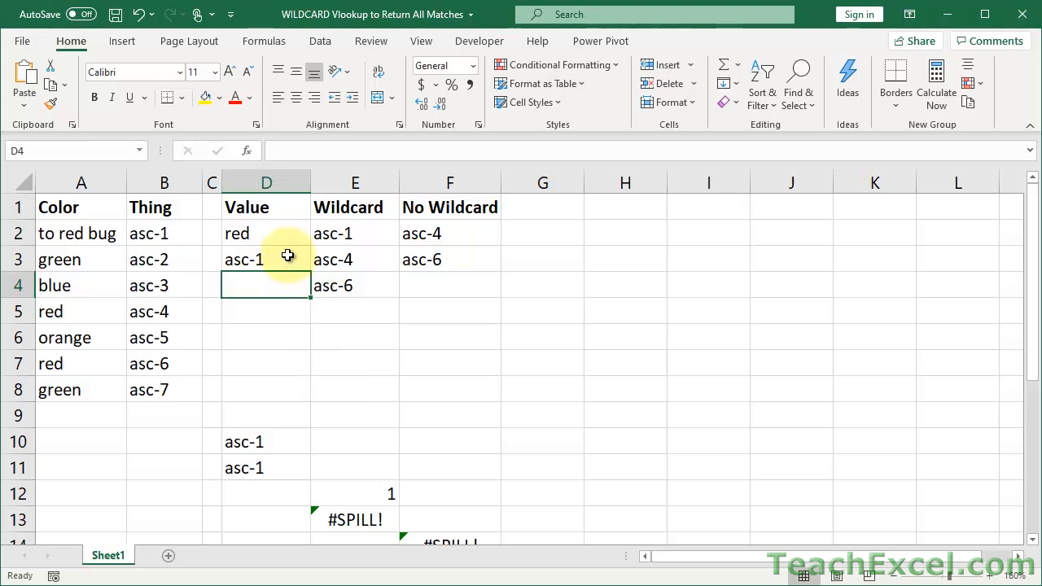
Set the row number in D3's INDEX test formula to 3 and clear the cell after checking it
double_click(288, 256)
click(385, 259)
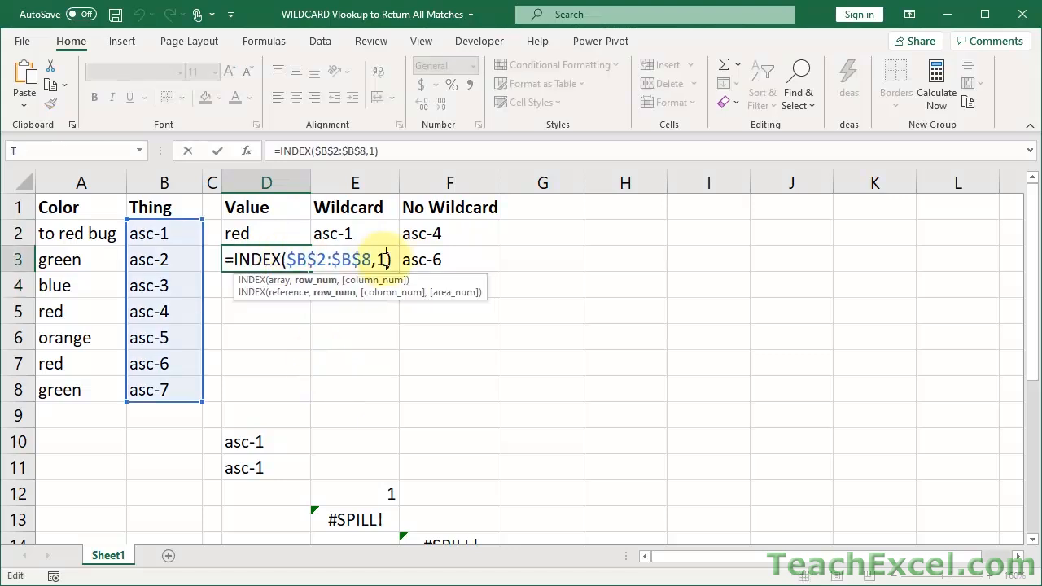
key(BackSpace)
text(3)
key(Return)
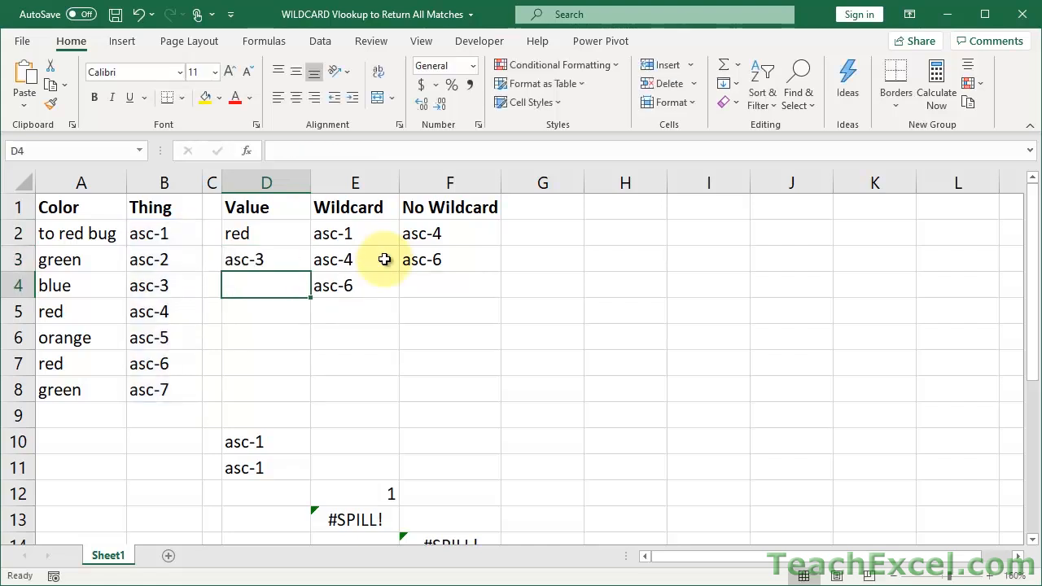
click(272, 257)
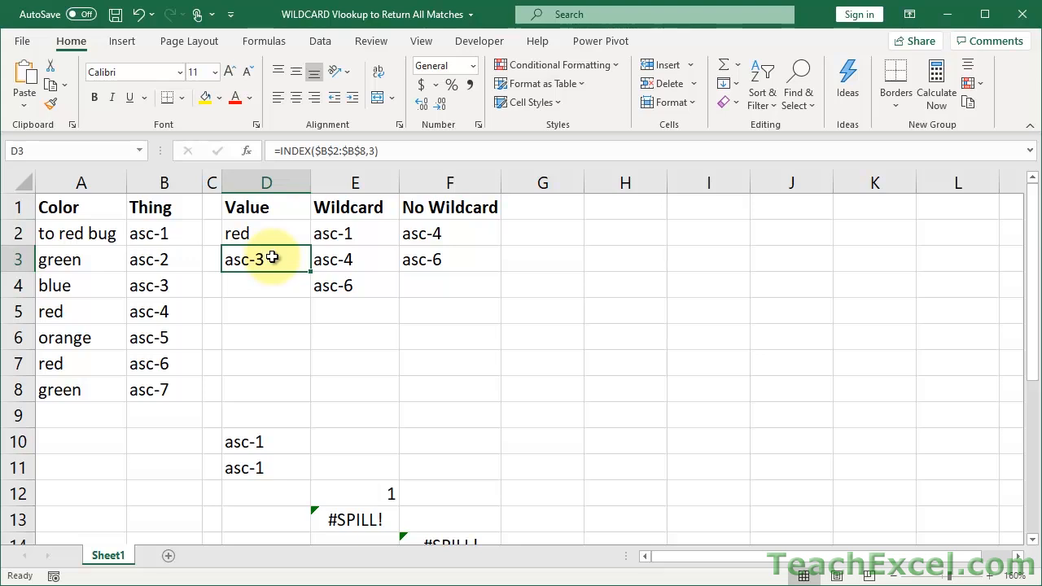
key(Delete)
Evaluate the whole IFERROR formula in F14, compare its array with the row numbers in F17:F23, and discard the evaluation
scroll(577, 438, down, 3)
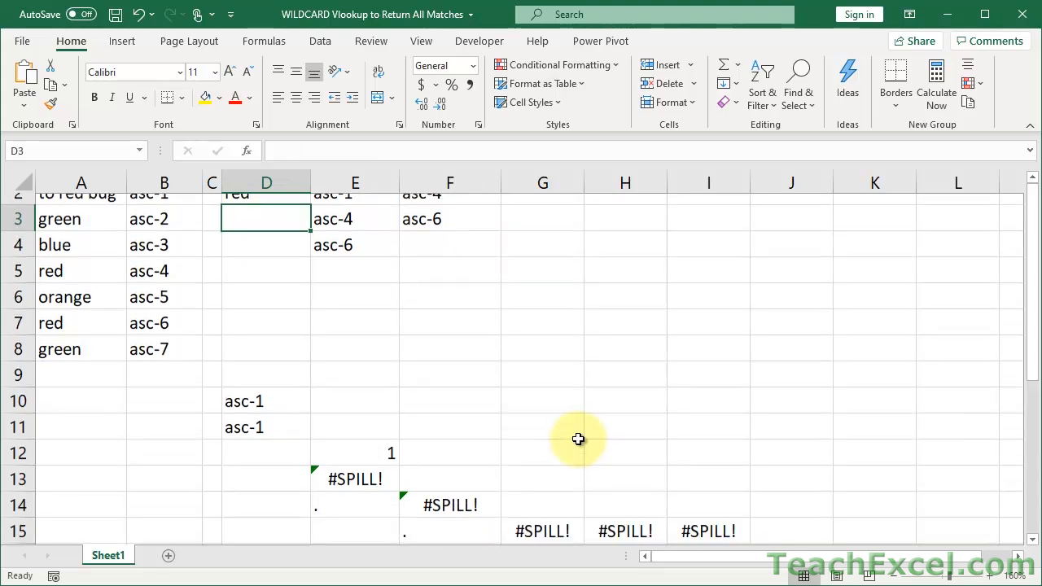
scroll(577, 439, down, 1)
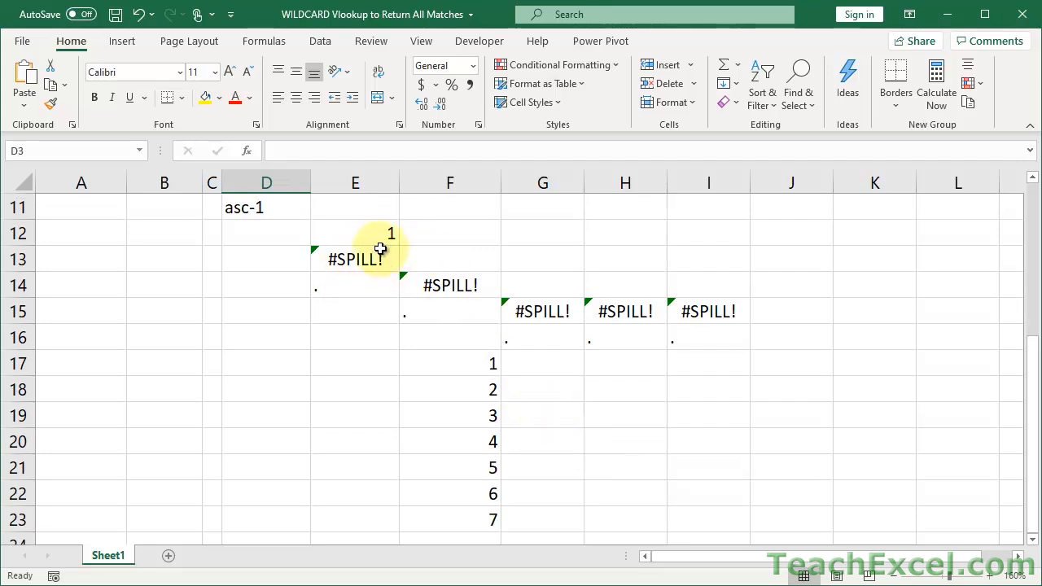
double_click(451, 286)
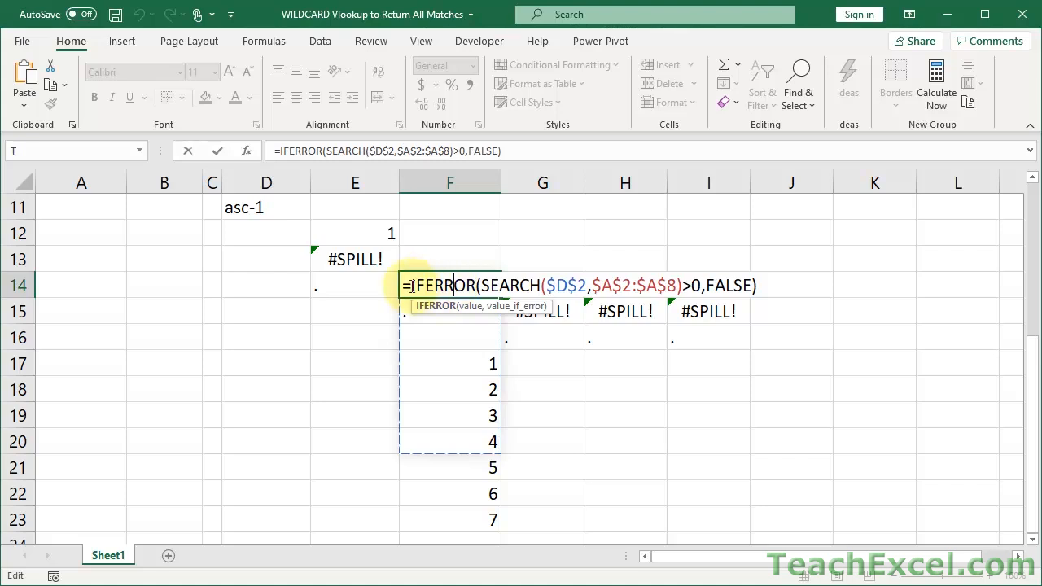
drag(412, 286, 759, 296)
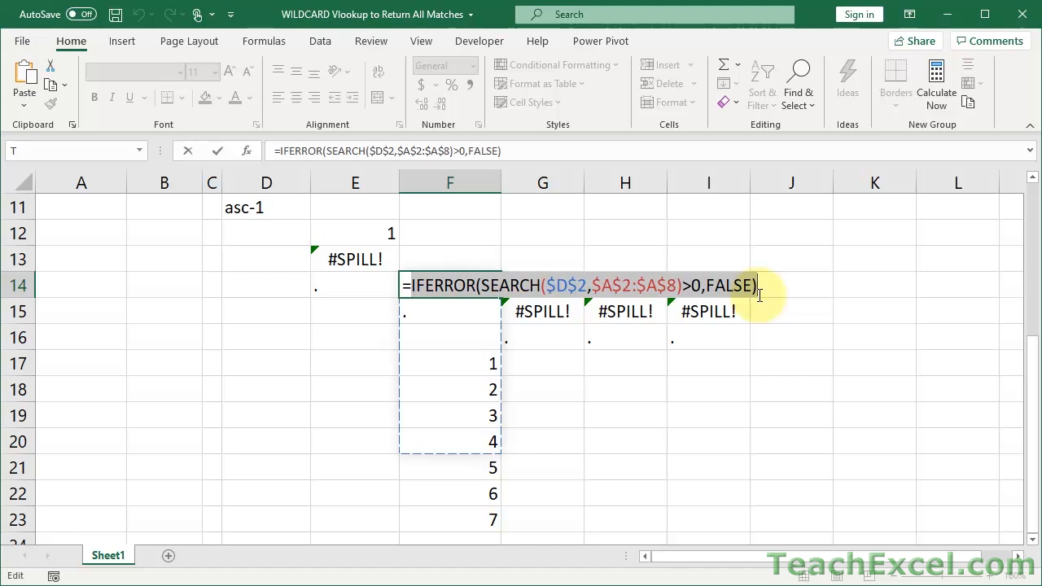
key(F9)
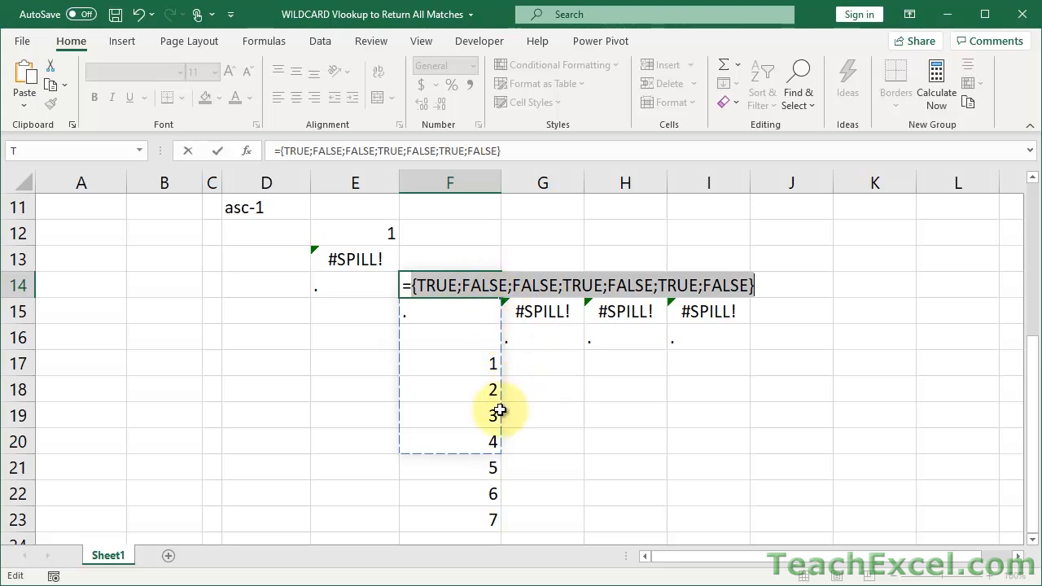
key(Escape)
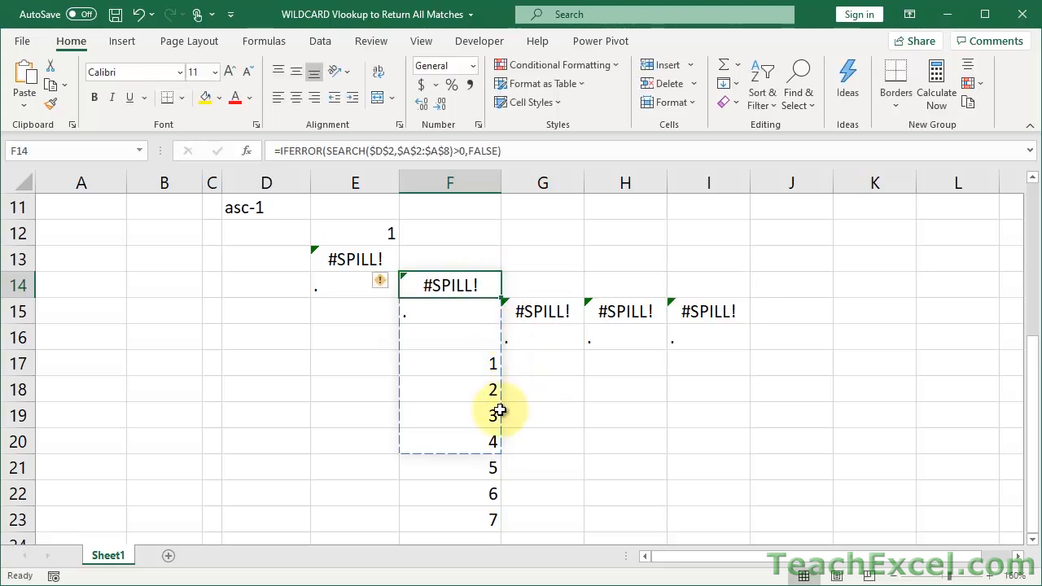
Evaluate the ROW($A$2:$A$8) part of the formula in F17 and compare the array with the worksheet rows of the Color list
click(552, 383)
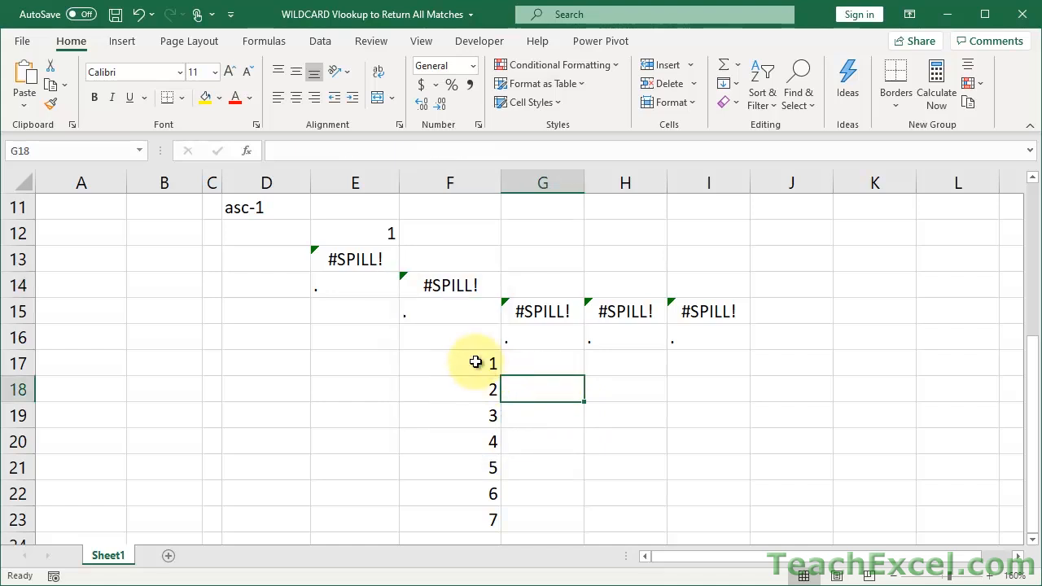
double_click(476, 363)
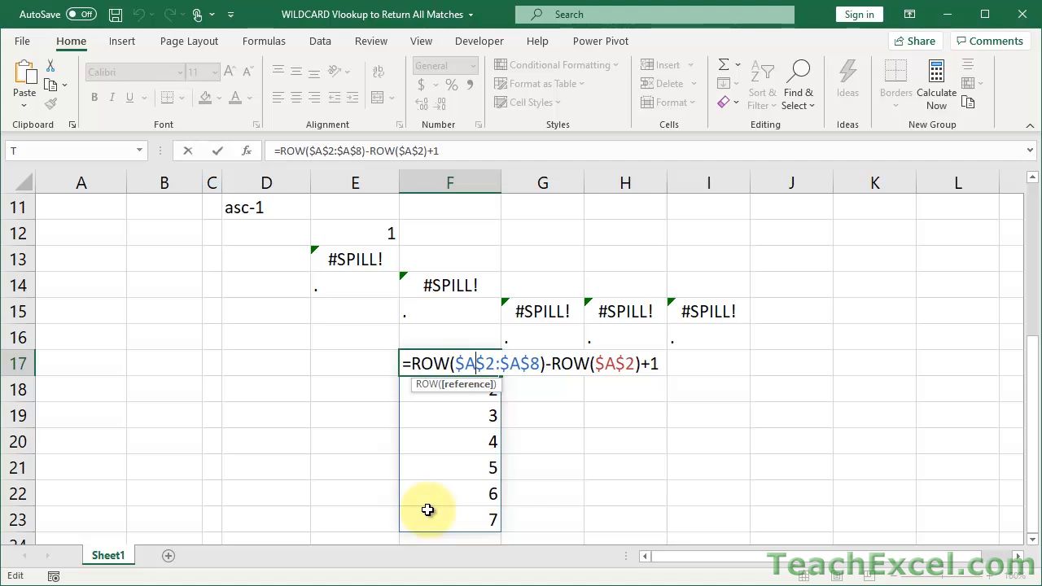
drag(417, 363, 545, 368)
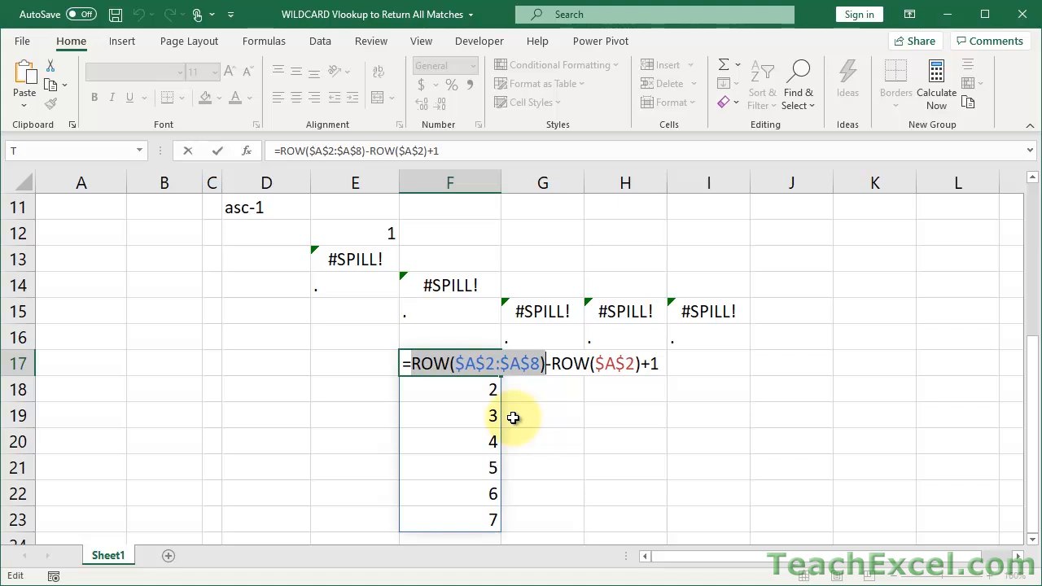
key(F9)
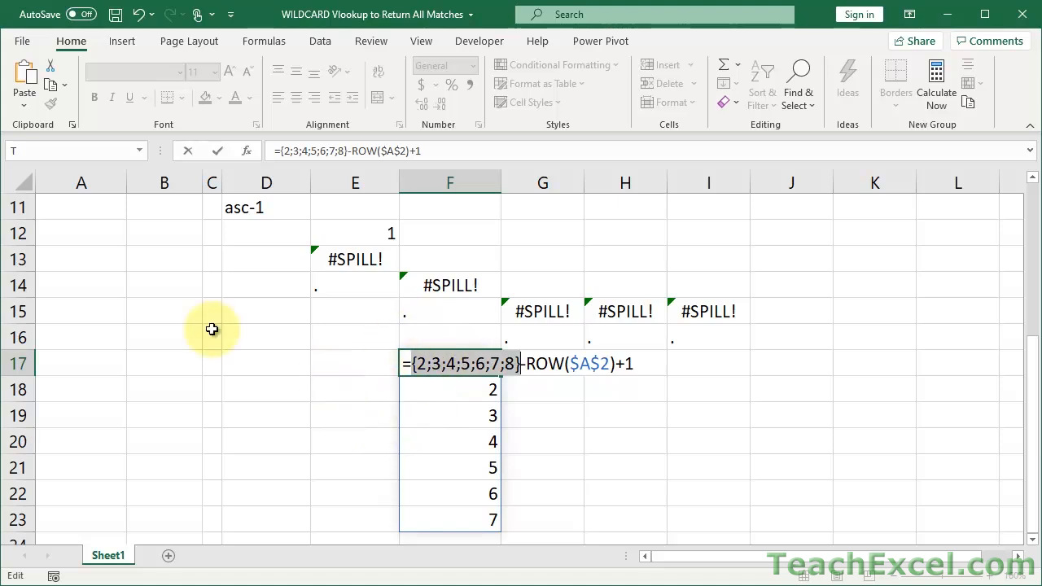
scroll(209, 328, up, 4)
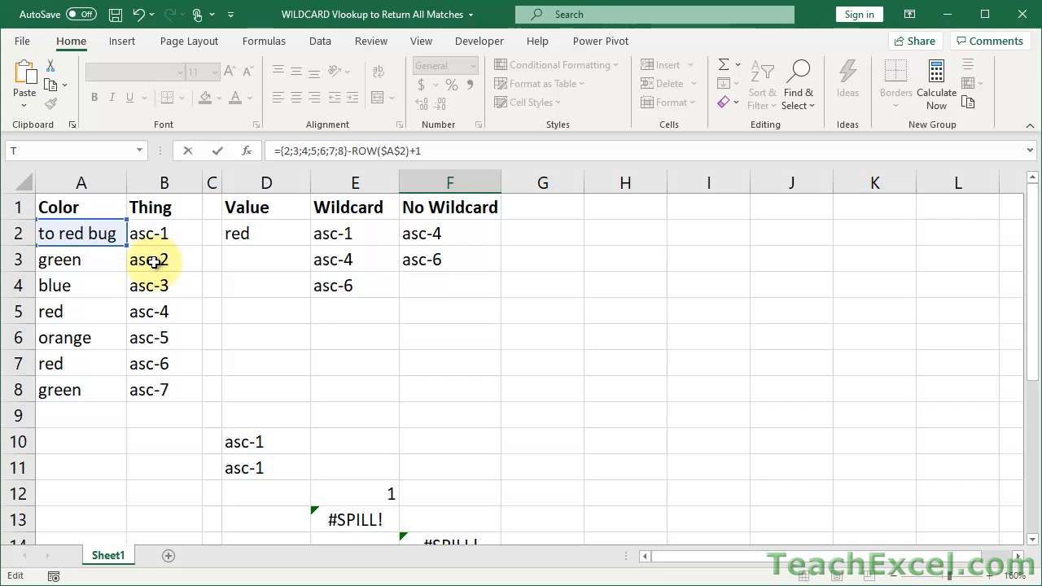
scroll(254, 421, down, 4)
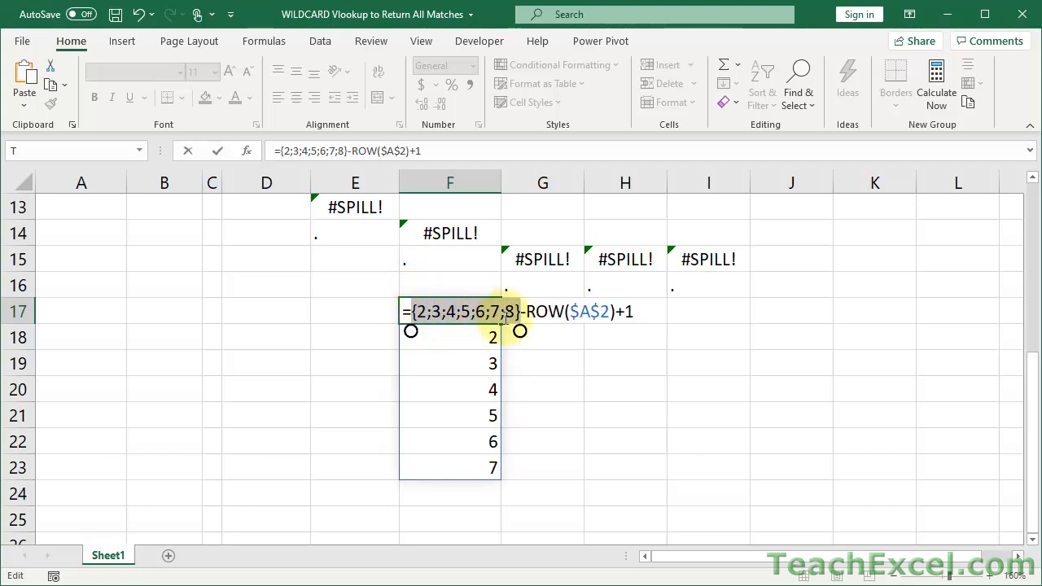
scroll(325, 302, up, 4)
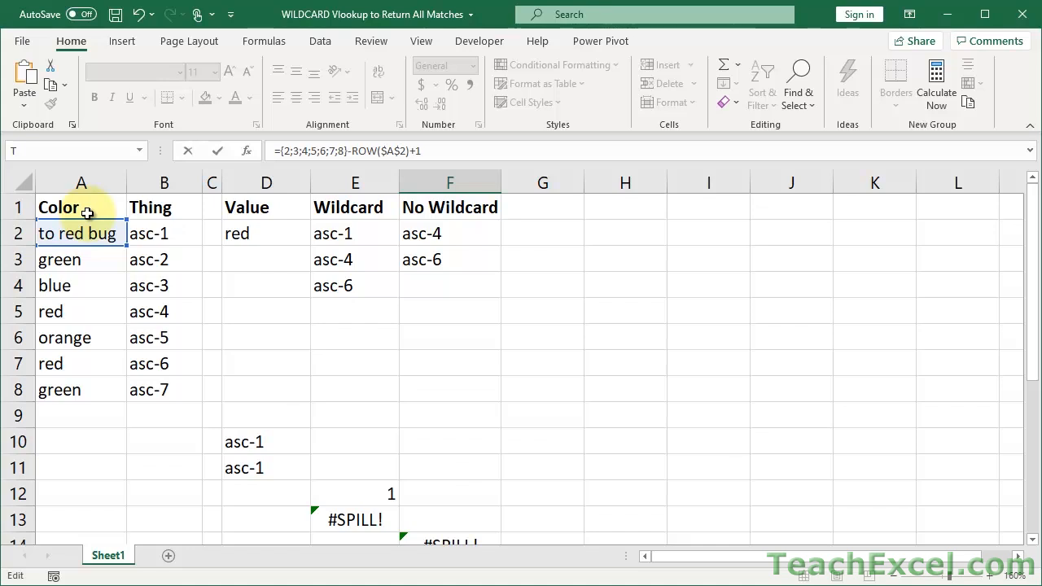
scroll(144, 421, down, 5)
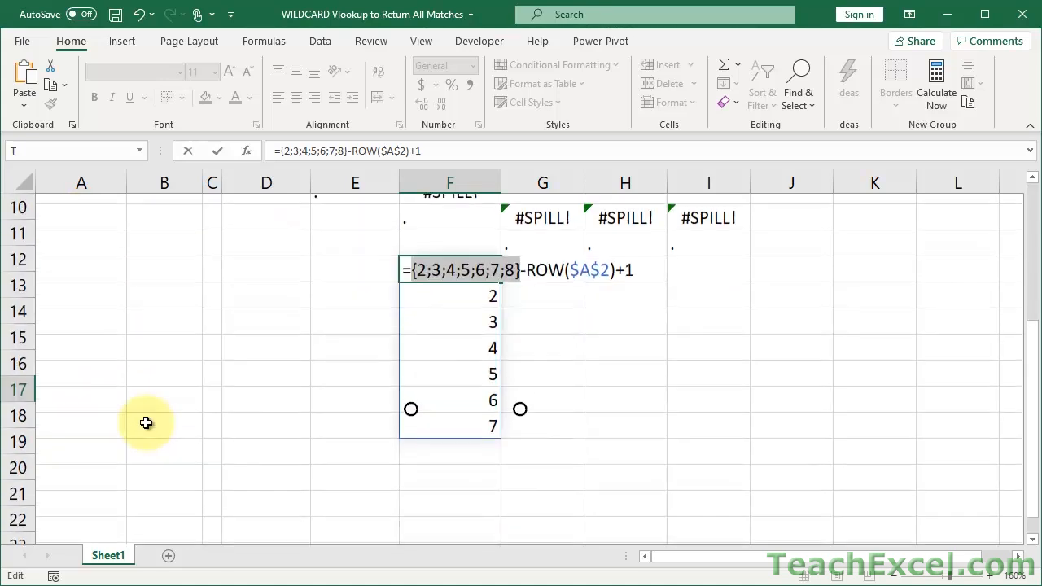
scroll(144, 421, up, 1)
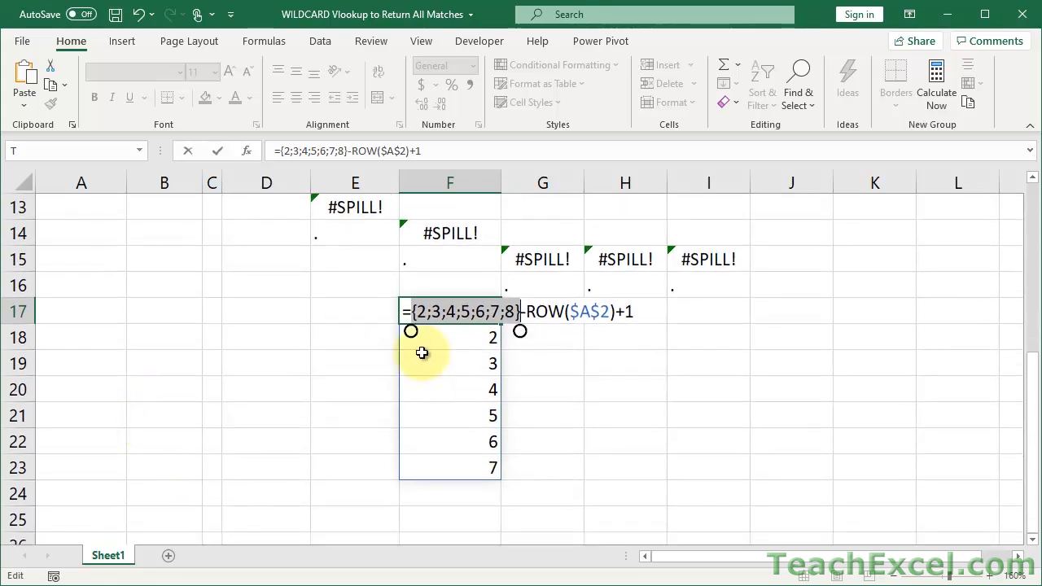
Evaluate ROW($A$2), the subtraction and the +1 in F17's formula one after another, and discard the evaluation
drag(525, 311, 619, 314)
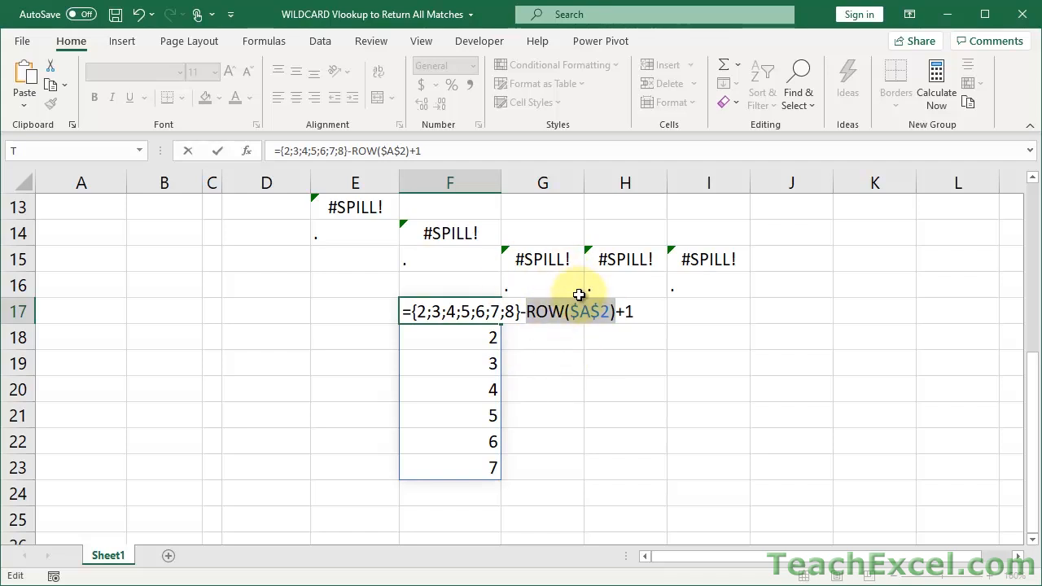
key(F9)
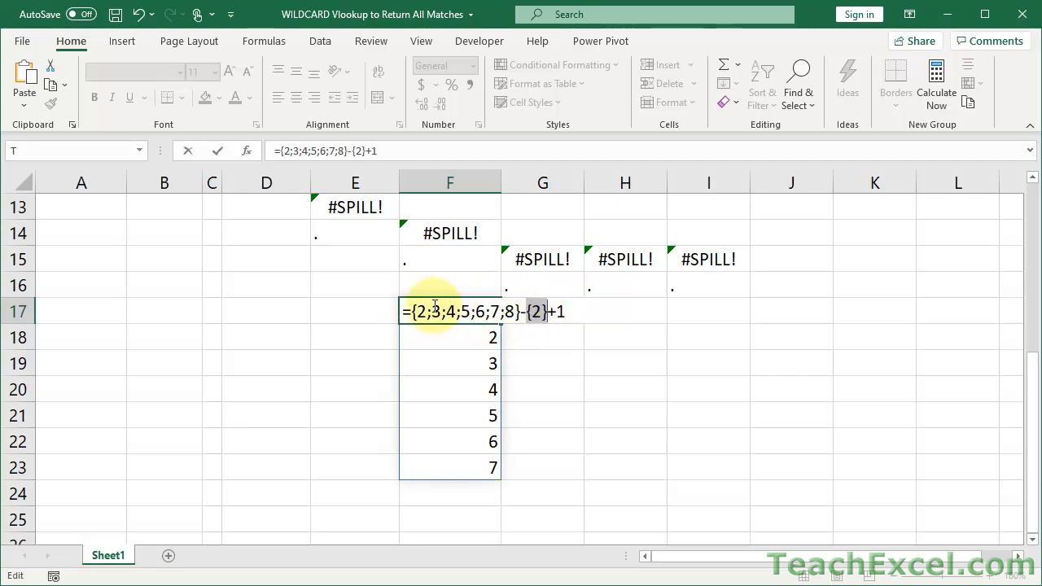
drag(413, 311, 547, 305)
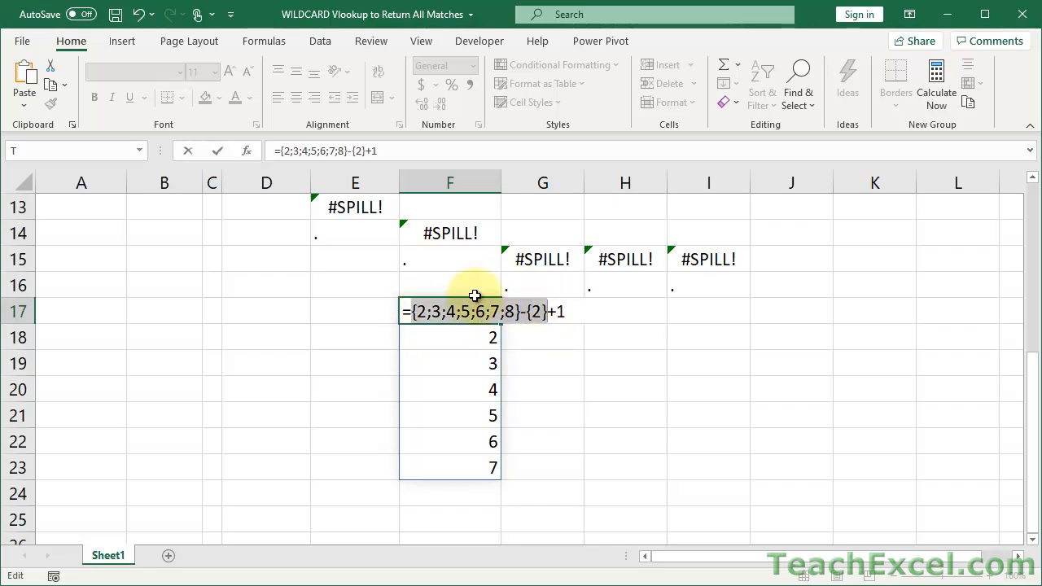
key(F9)
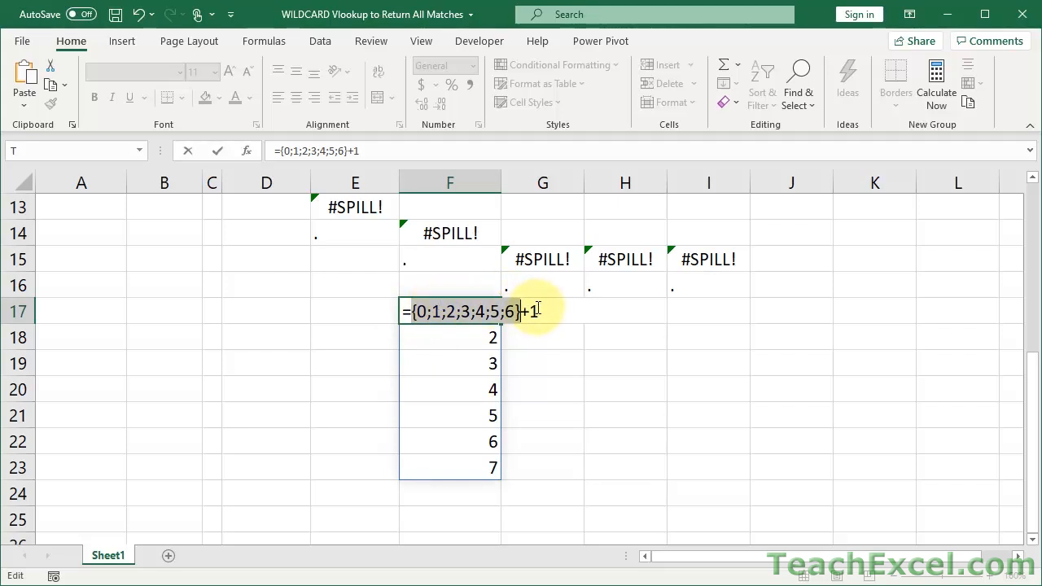
drag(539, 309, 410, 302)
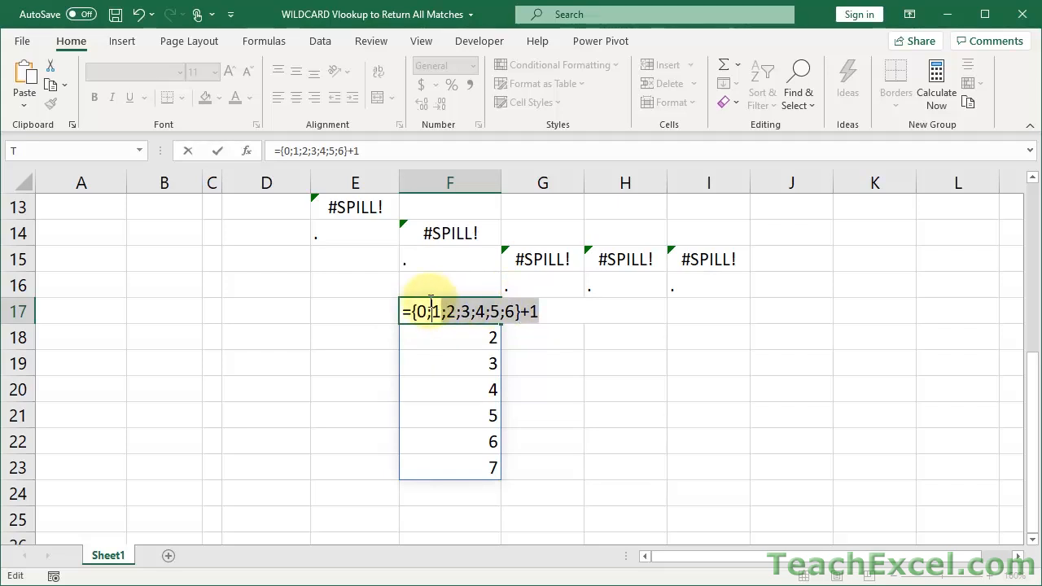
key(F9)
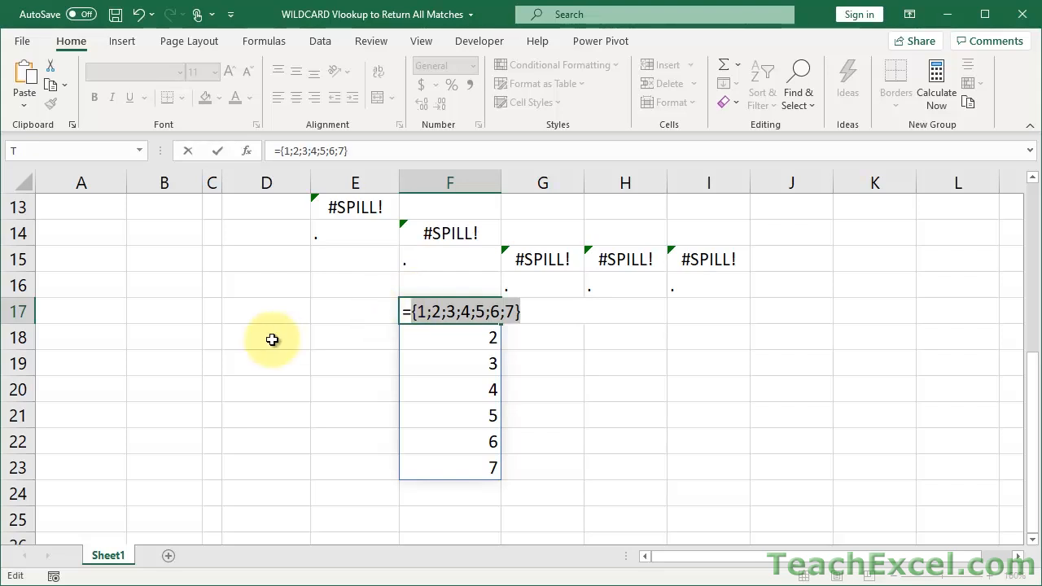
scroll(272, 339, up, 3)
scroll(272, 339, up, 1)
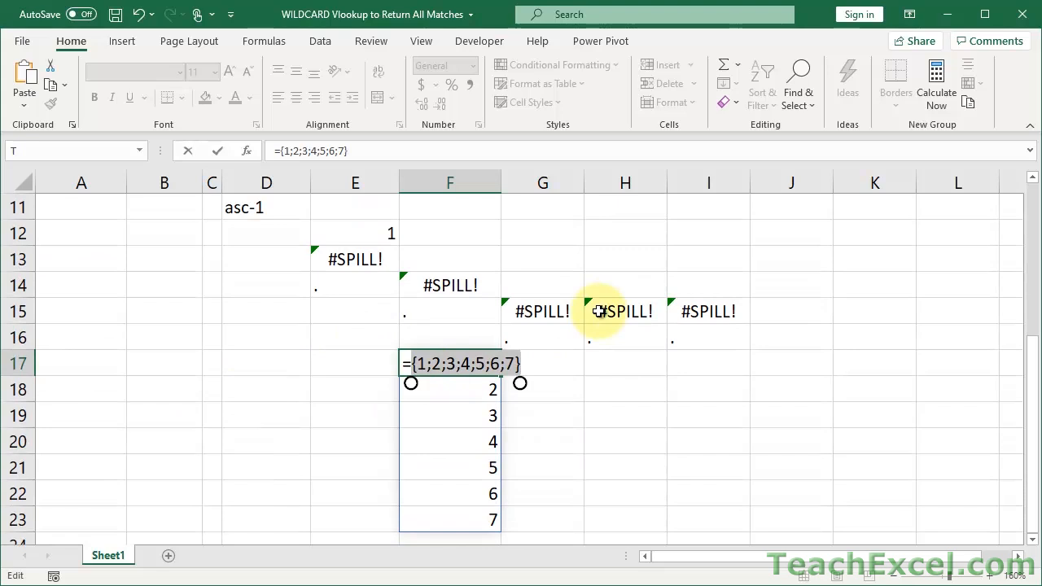
key(Escape)
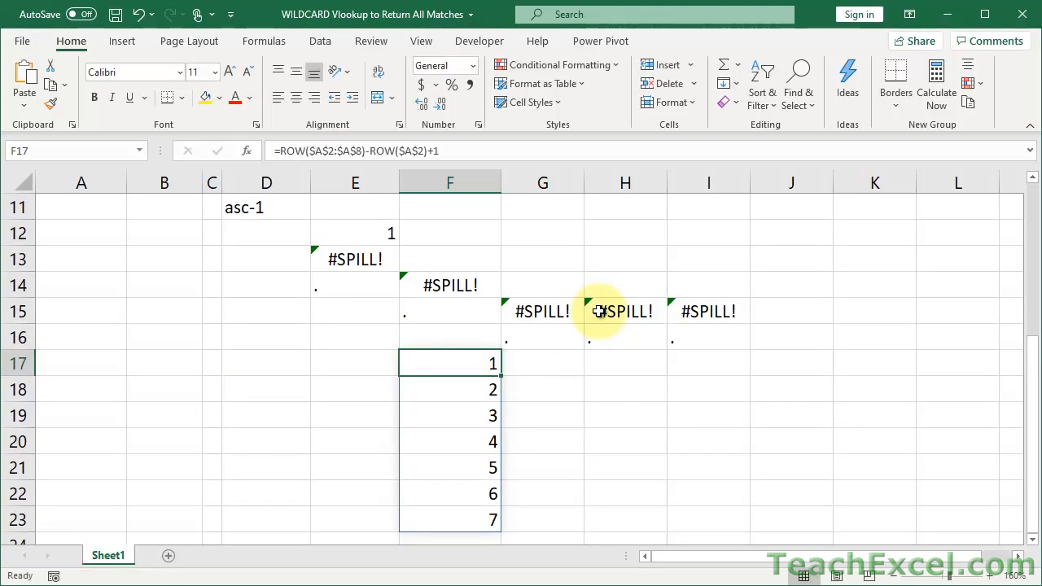
Examine the ROW($A$2)+1 portion of F17's formula and keep the formula unchanged
double_click(443, 356)
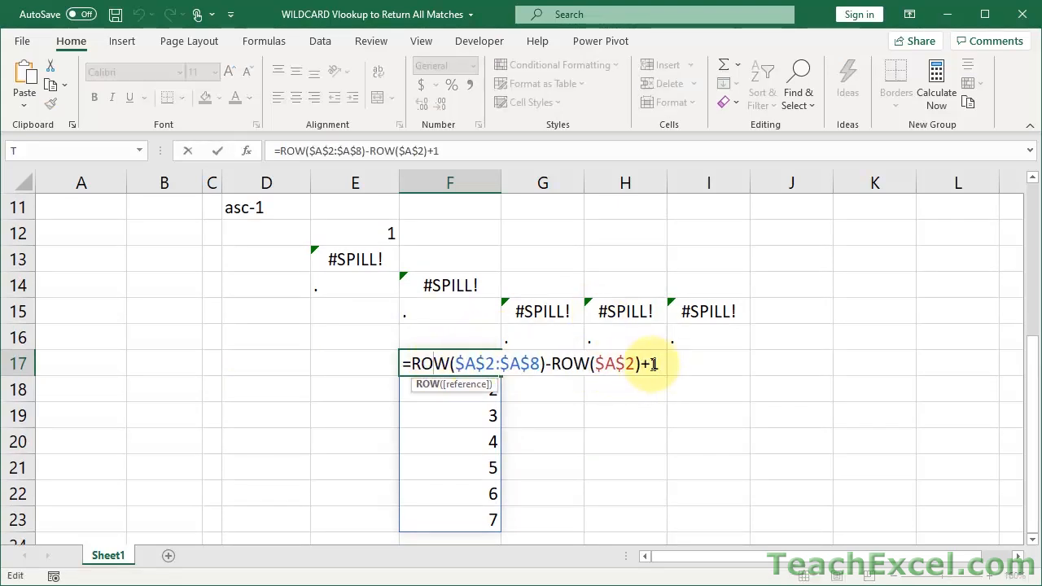
drag(553, 365, 668, 364)
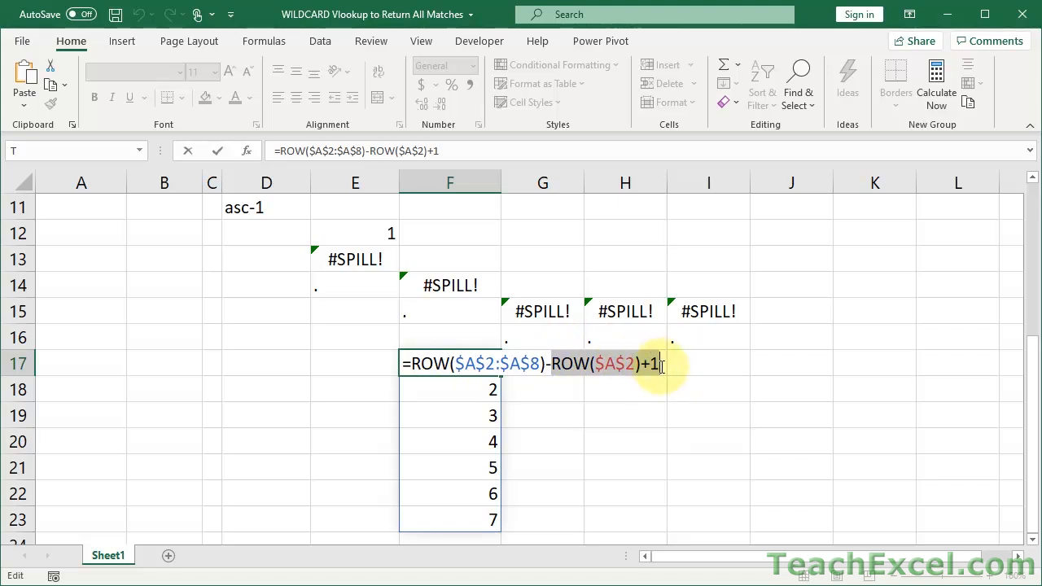
click(612, 364)
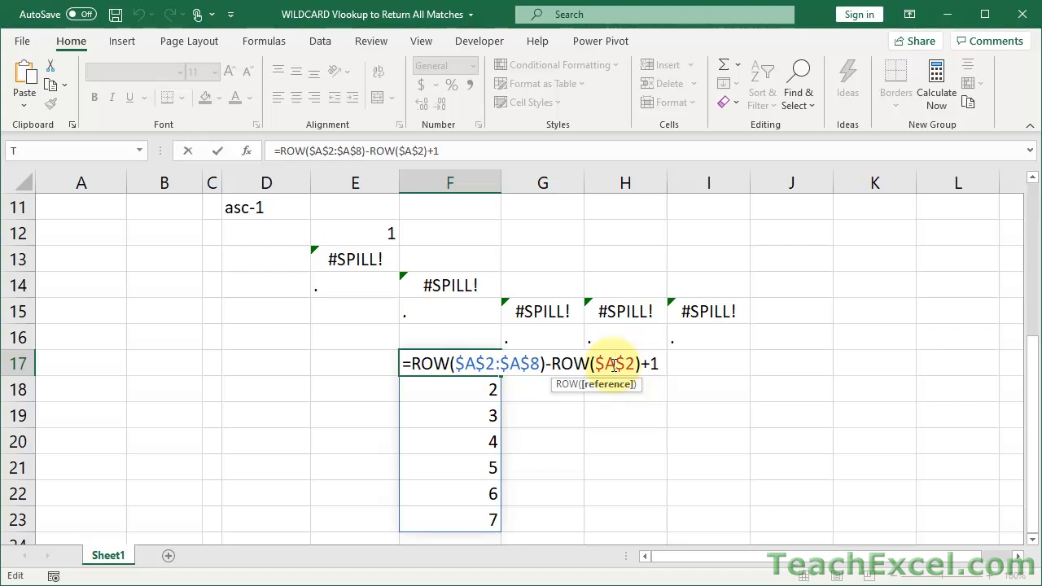
key(ctrl+Return)
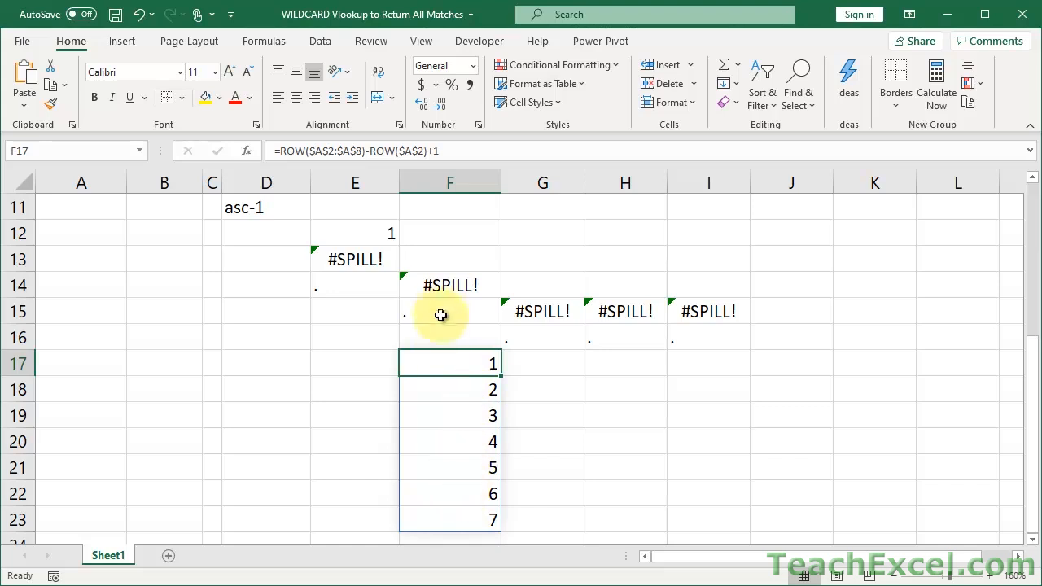
Review the whole IFERROR formula in F14 without changing it, and return to the ROW formula in F17
double_click(440, 286)
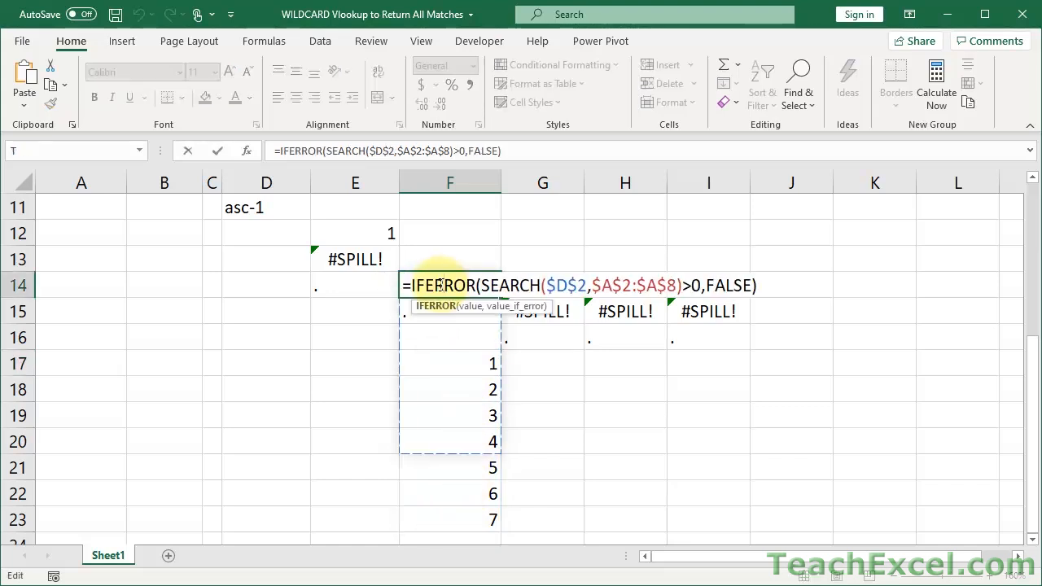
drag(411, 284, 761, 290)
key(Escape)
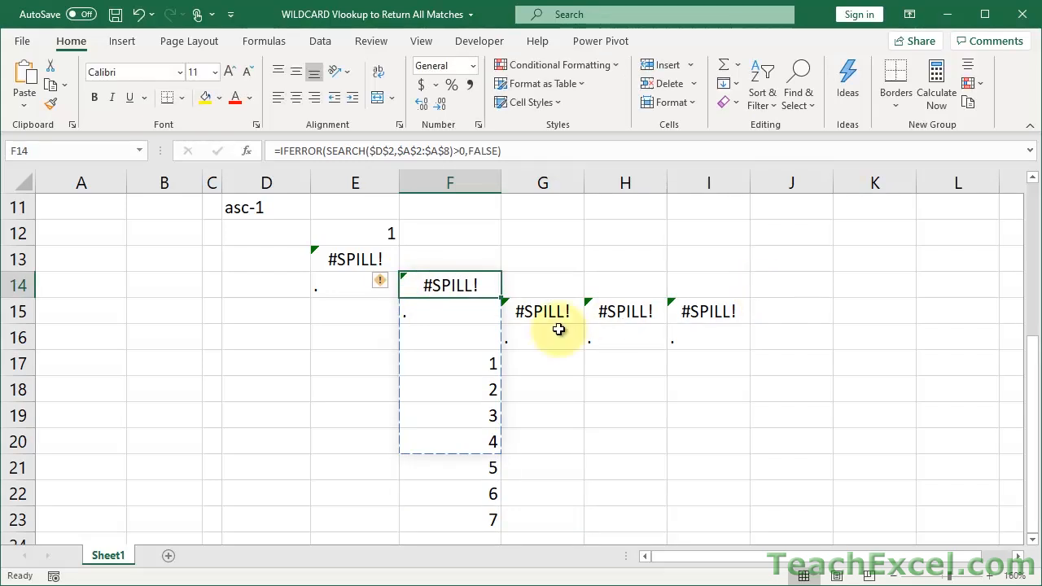
click(455, 366)
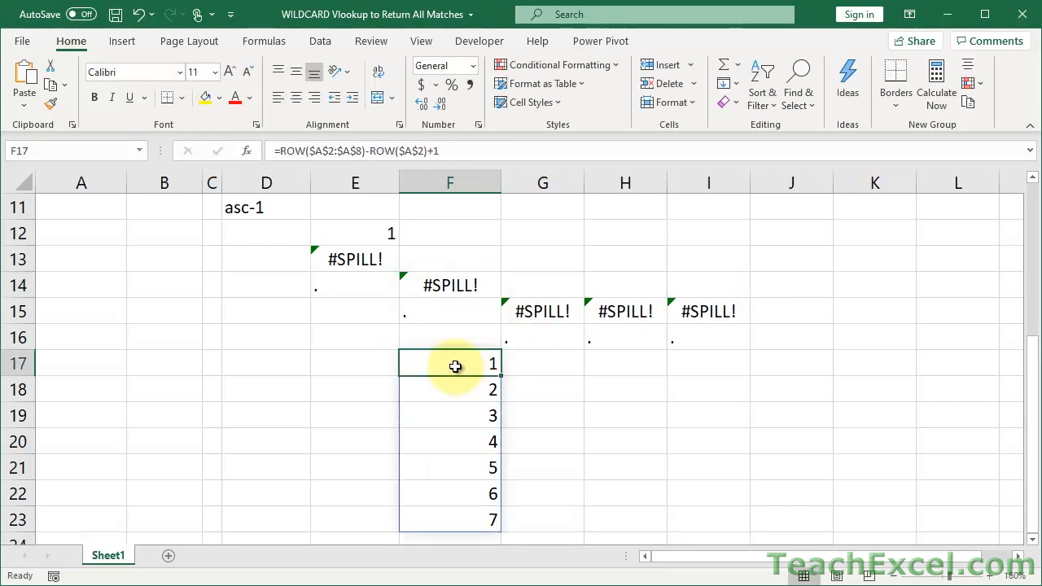
Move the three test formulas and the dots below them from G15:I16 up to G12:I13
click(539, 309)
drag(633, 313, 709, 326)
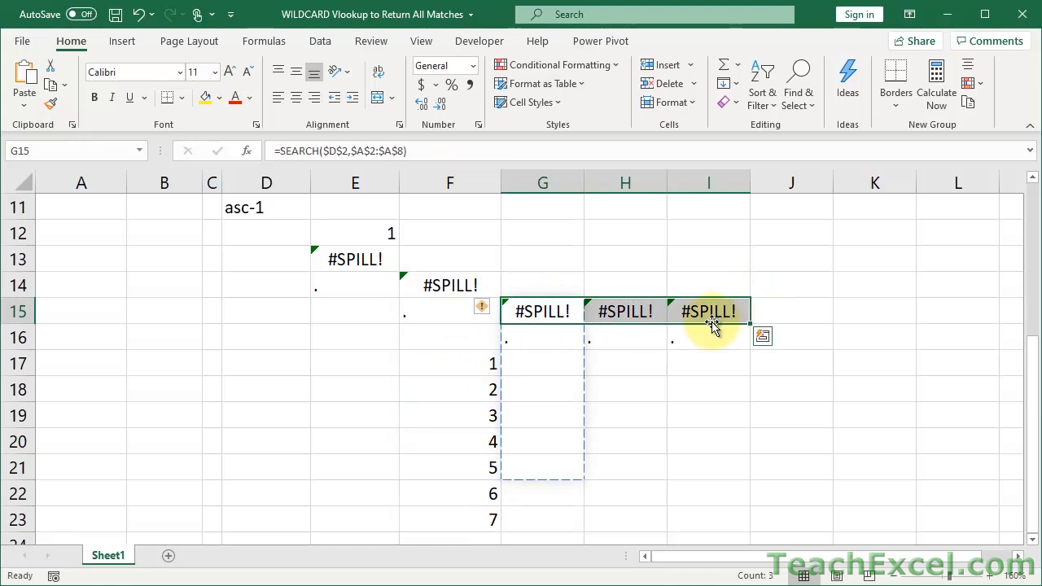
key(shift+Down)
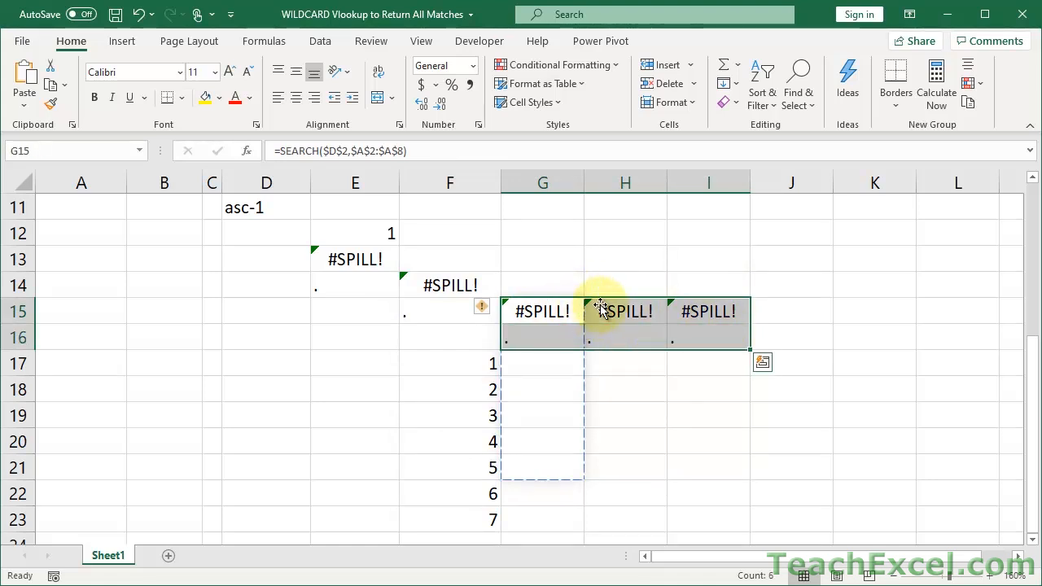
drag(613, 292, 608, 233)
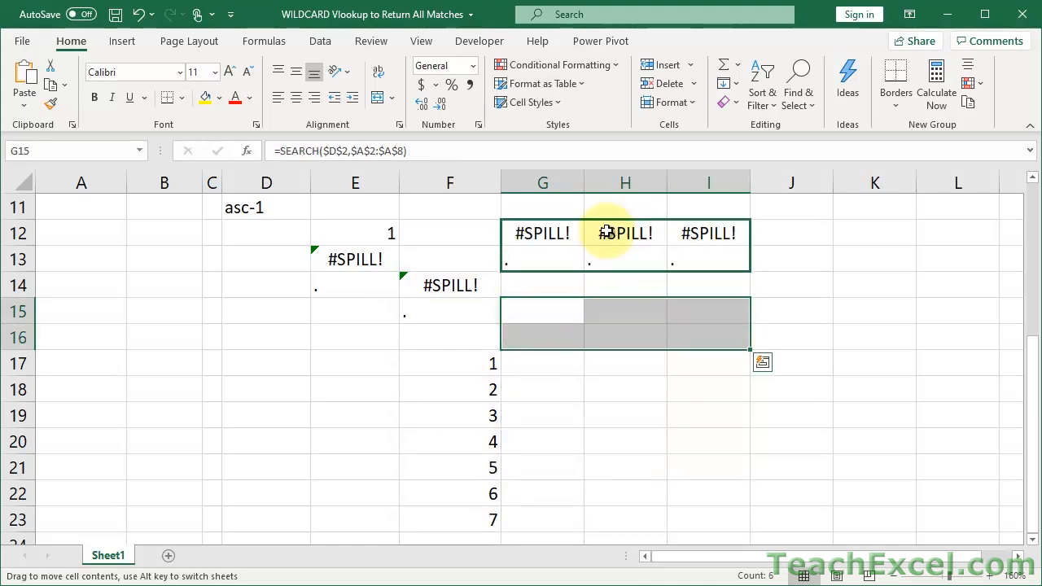
Move the ROW formula from F17 to G14, and clear the dot in F15 so the IFERROR formula can spill
click(455, 359)
drag(455, 356, 546, 290)
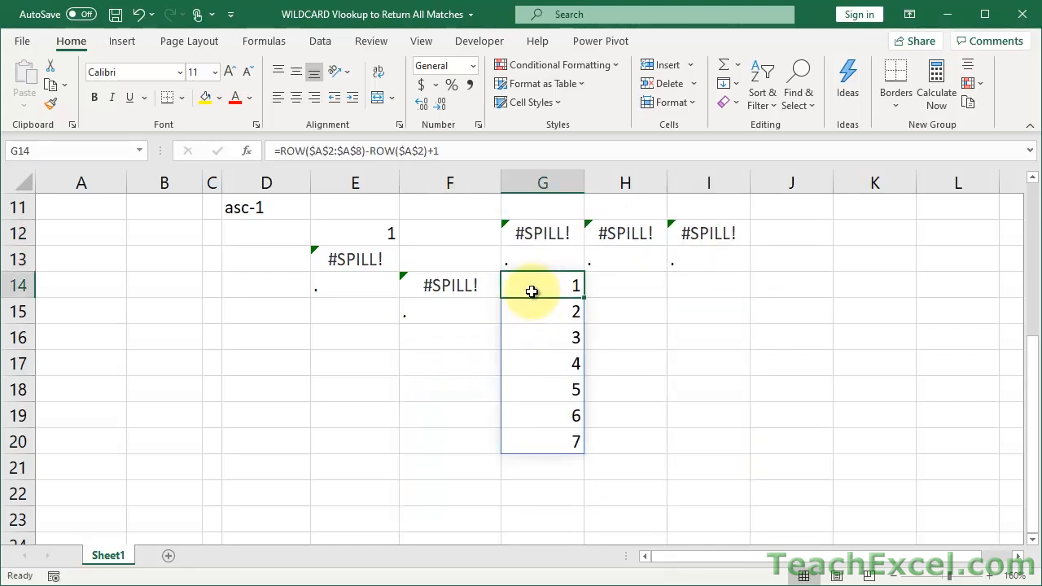
click(461, 314)
key(Delete)
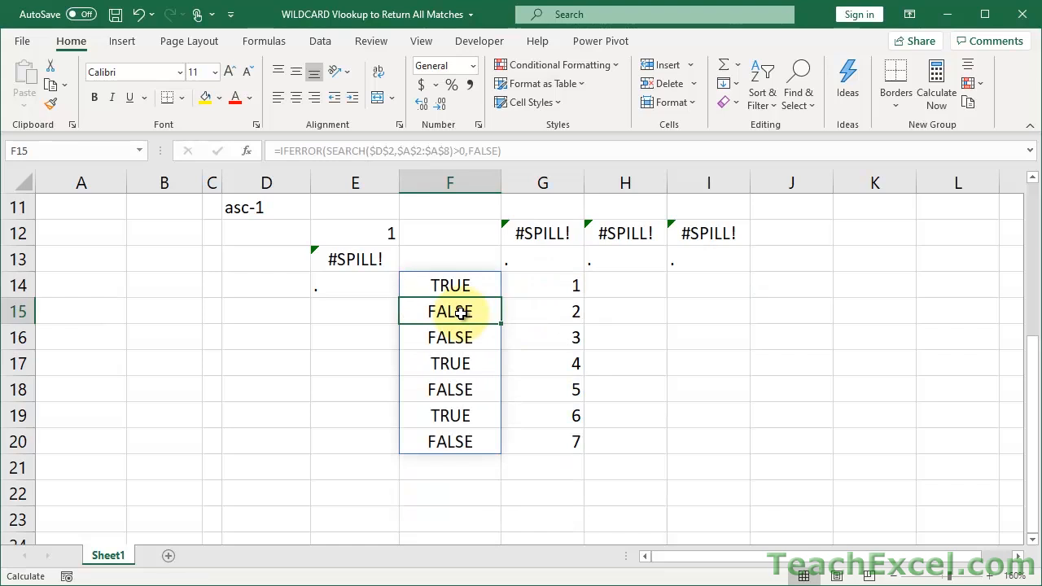
Review F14's IFERROR formula and compare its spilled results with the row numbers in G14:G20, checking rows 14, 17 and 19
double_click(465, 284)
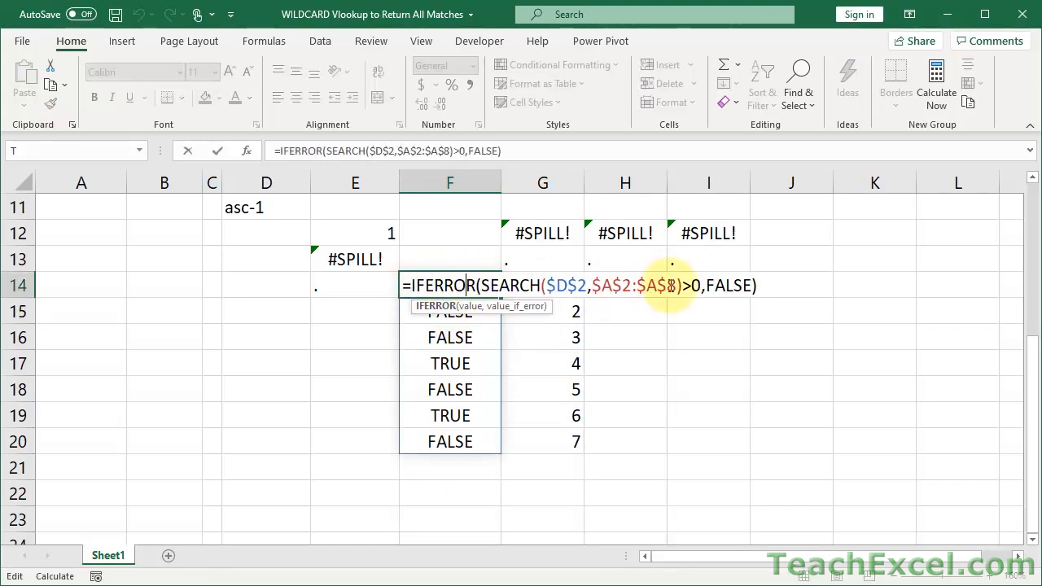
key(Escape)
drag(548, 286, 540, 434)
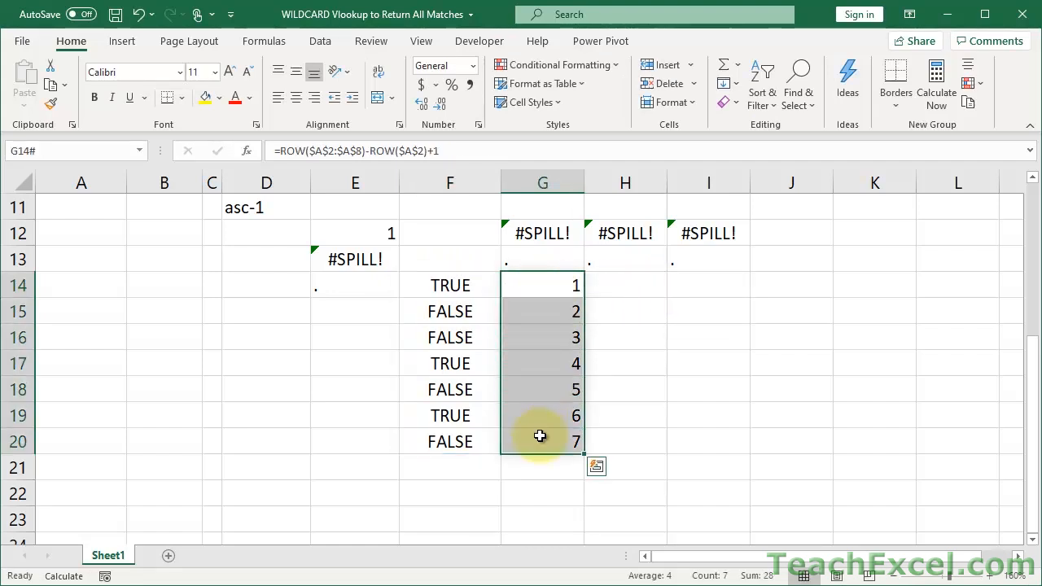
click(473, 279)
click(528, 287)
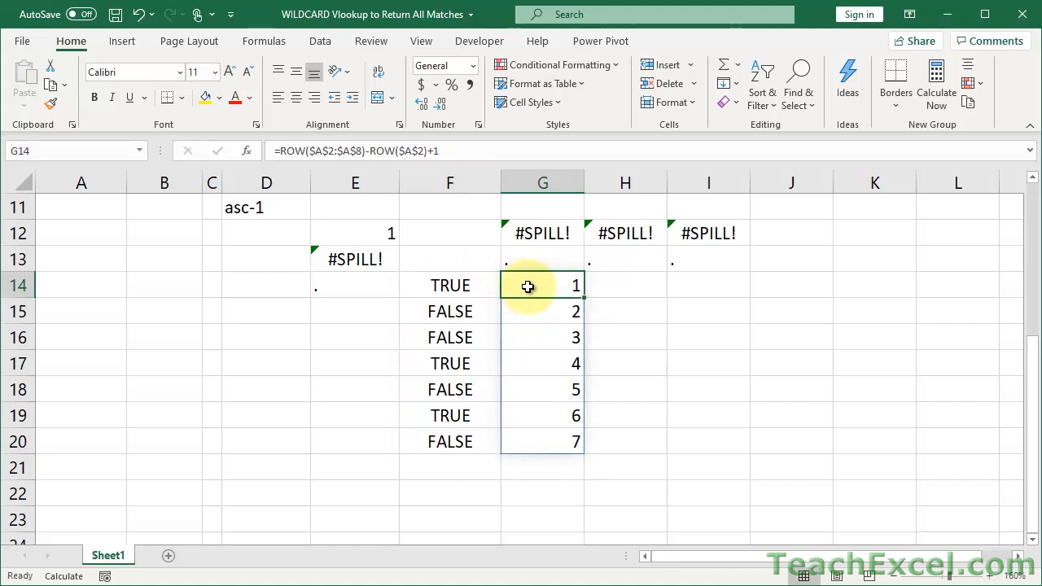
click(466, 361)
click(530, 364)
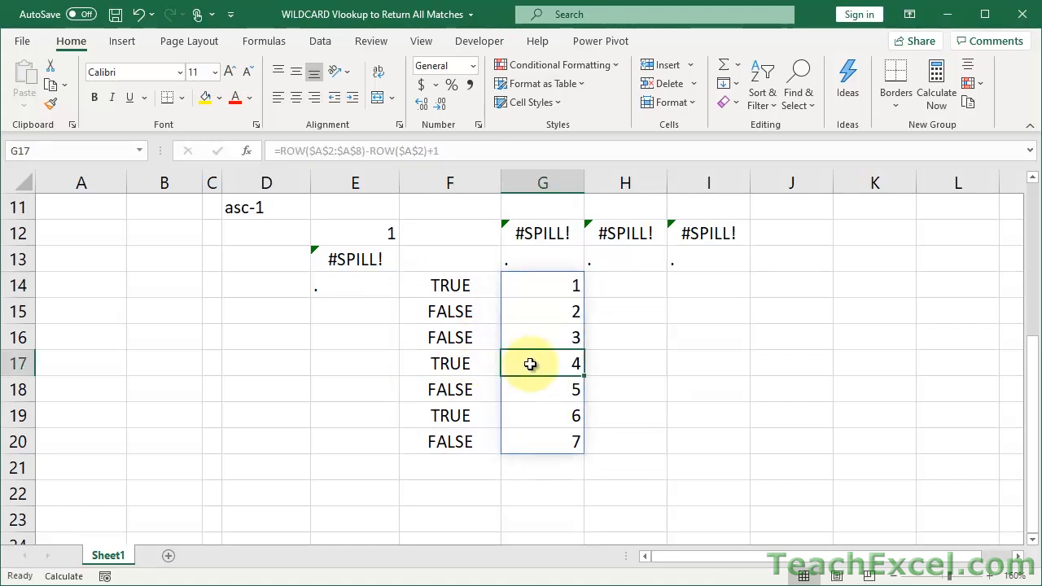
click(482, 413)
click(528, 413)
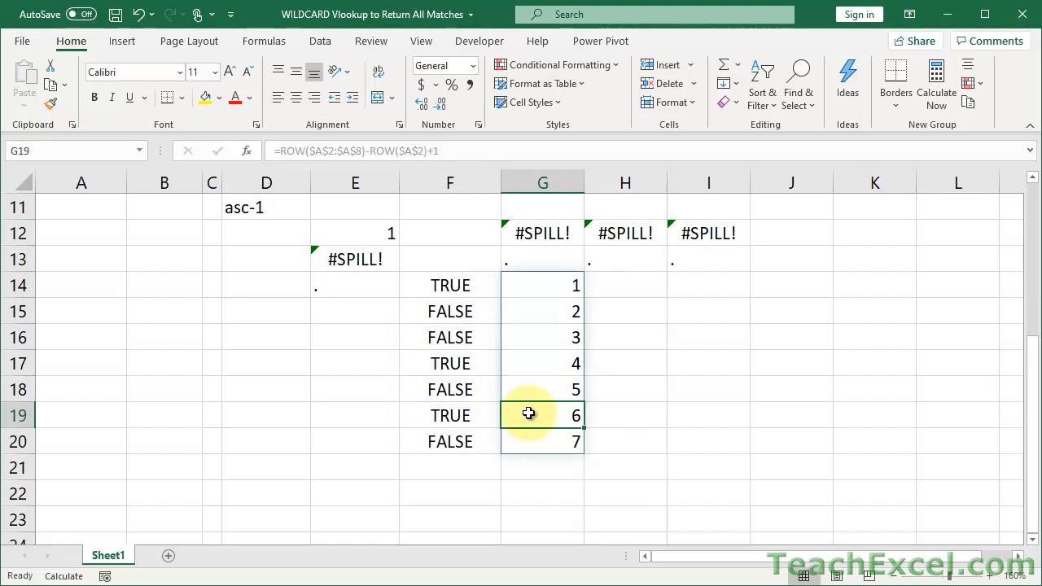
Clear the dot in E14 so the IF formula can spill, and move that formula from E13 to E14
double_click(354, 254)
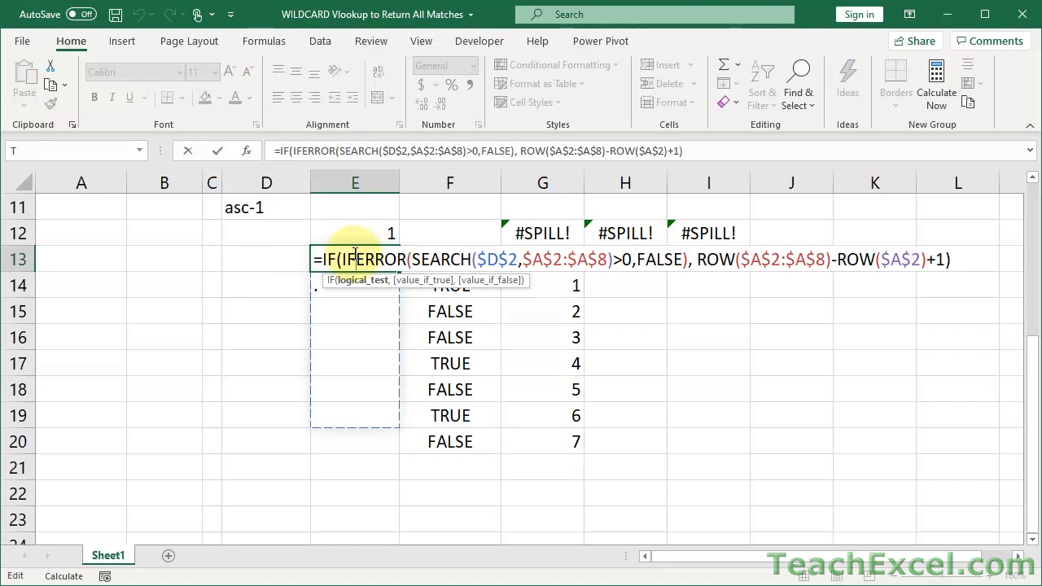
key(Escape)
click(340, 285)
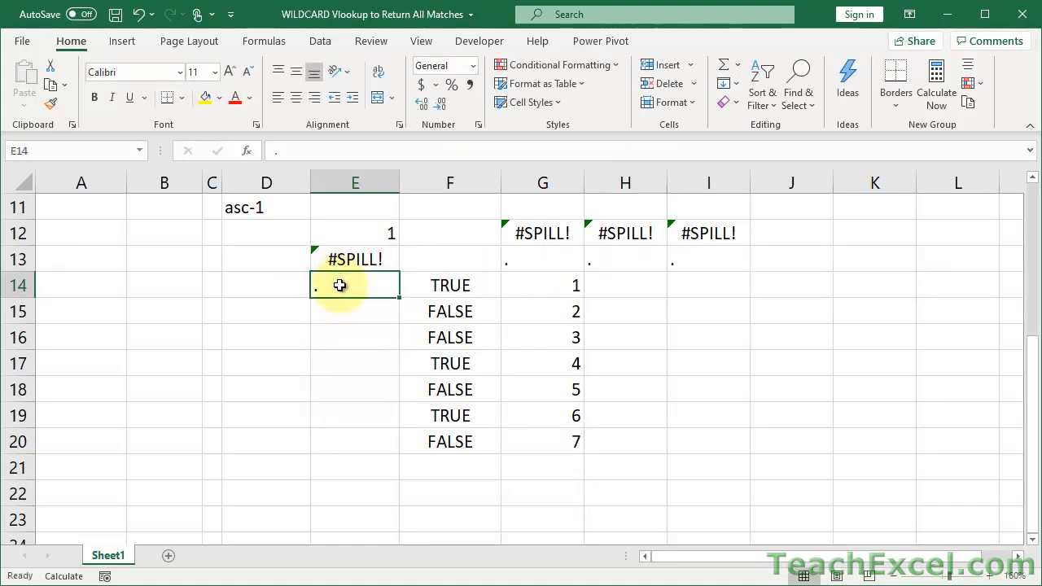
key(Delete)
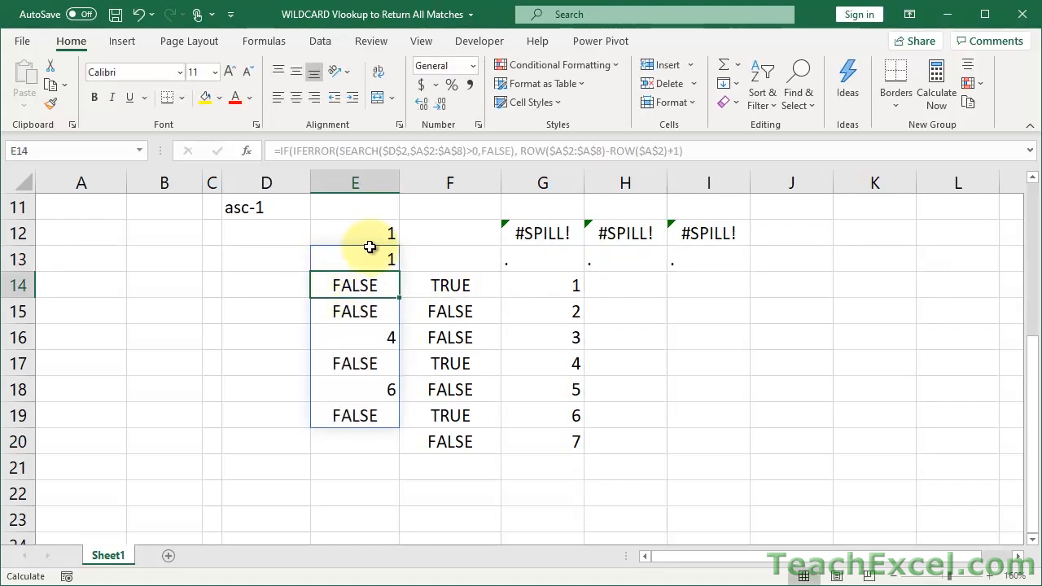
click(358, 263)
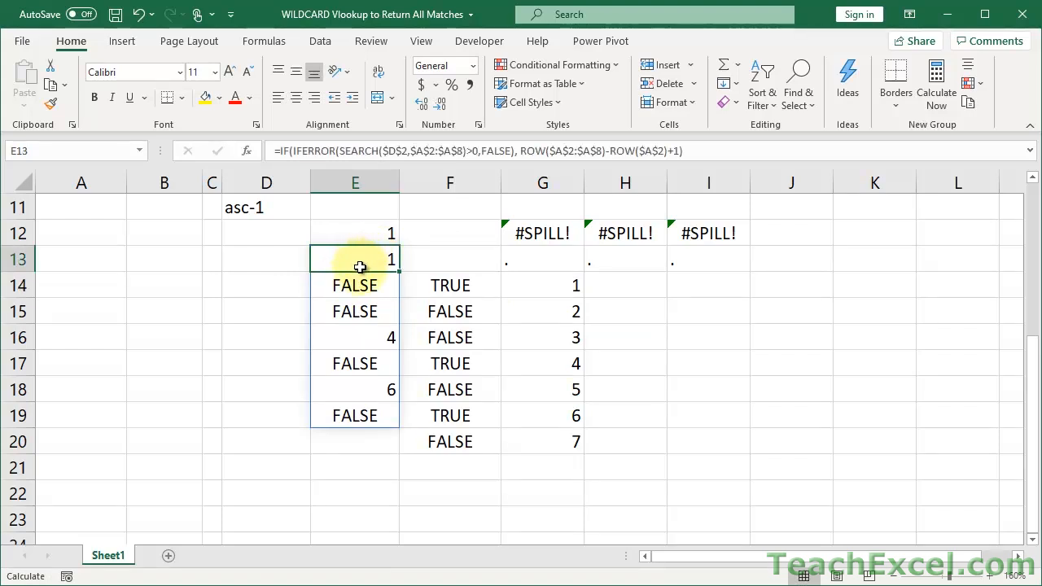
drag(359, 268, 359, 296)
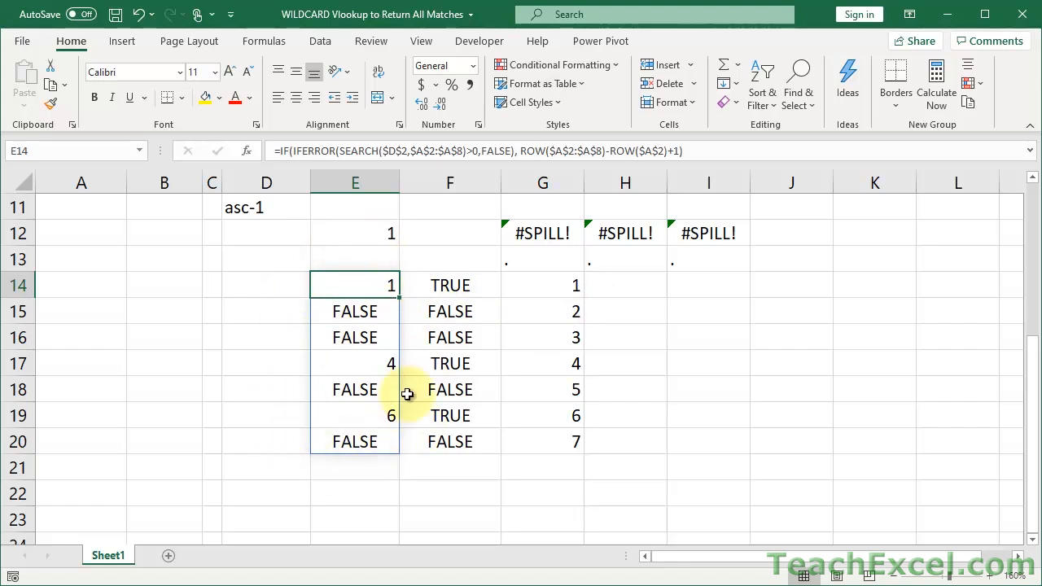
Copy the ROW(1:1) argument from E12's SMALL formula into I15 as =ROW(1:1), and fill it down to I17
click(375, 231)
double_click(375, 230)
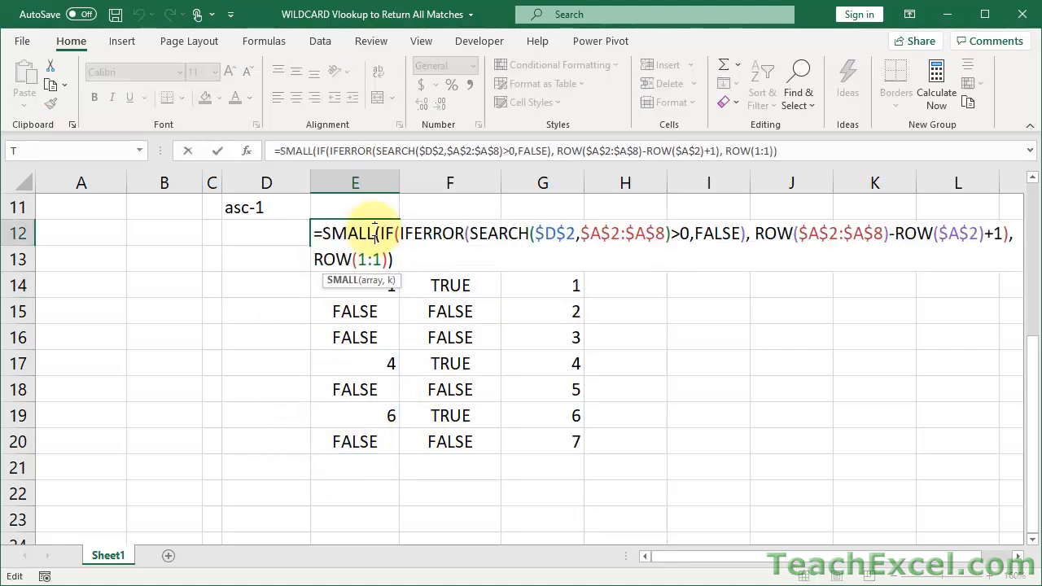
drag(314, 258, 390, 265)
key(ctrl+c)
key(Escape)
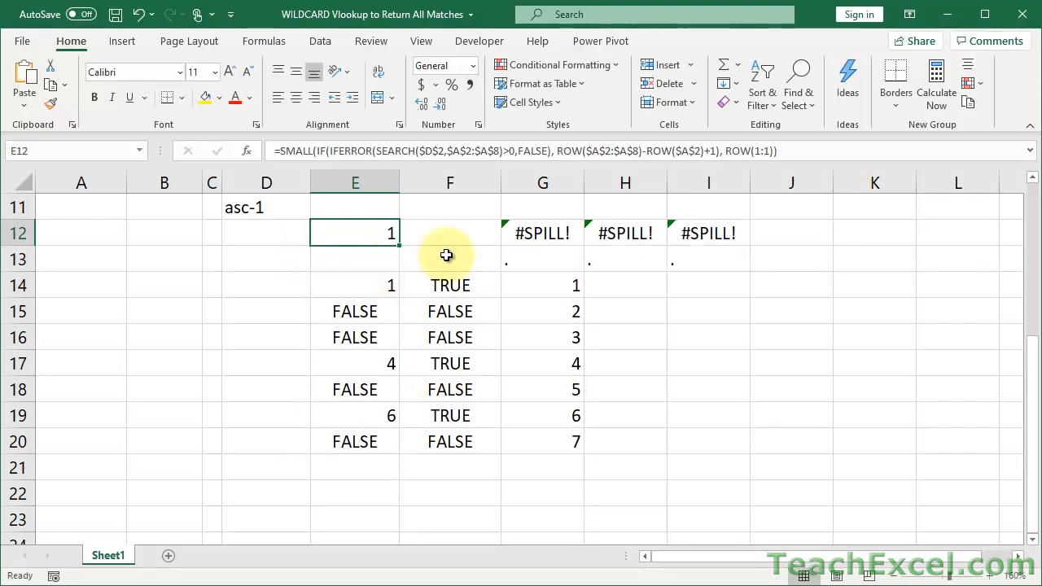
click(696, 305)
text(=)
key(ctrl+v)
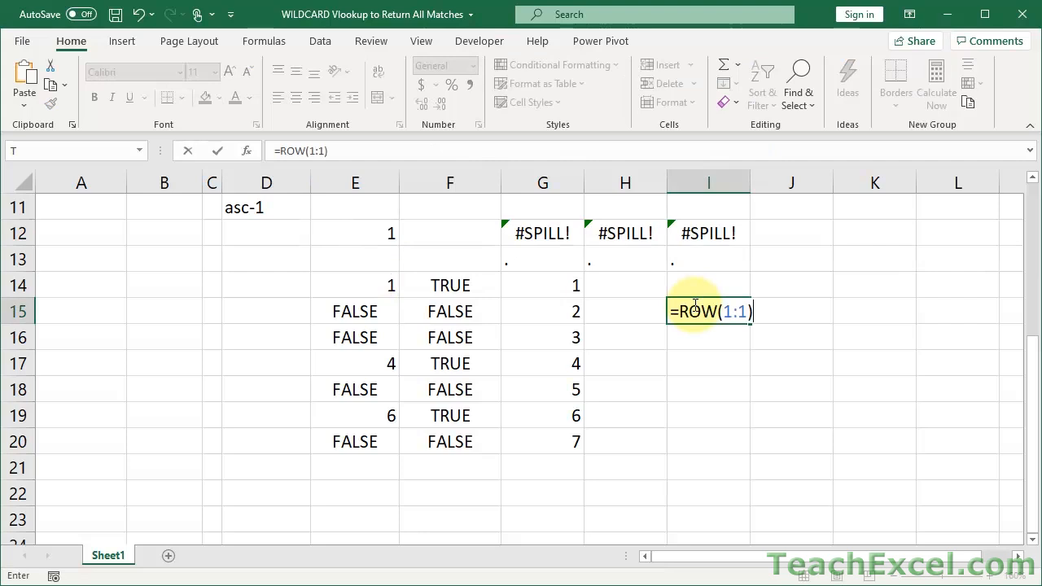
key(Return)
click(704, 305)
drag(750, 323, 744, 379)
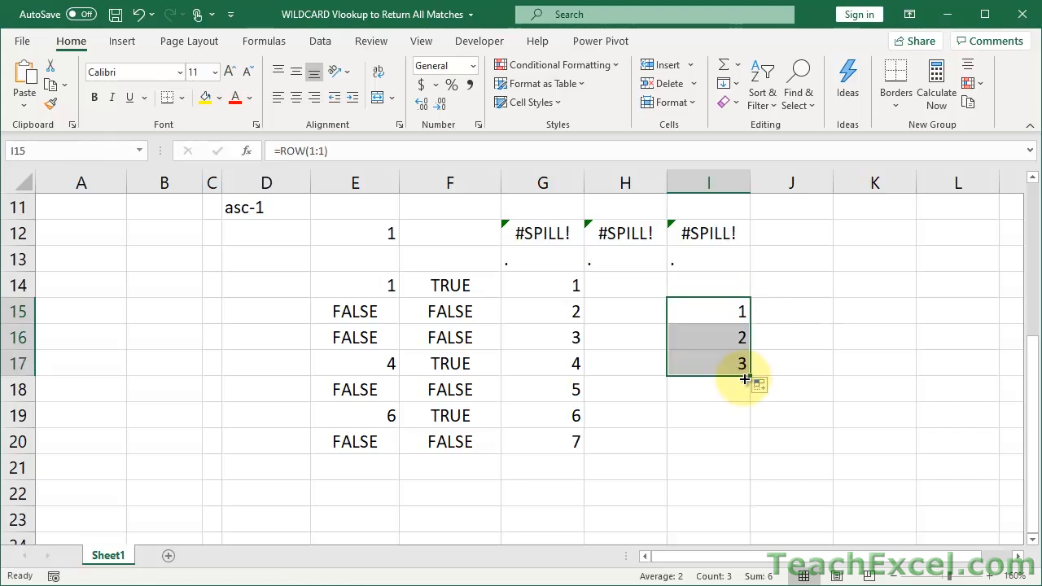
Review the filled ROW formulas in I16 and I17 without changing them, and return to I15
click(709, 337)
double_click(709, 338)
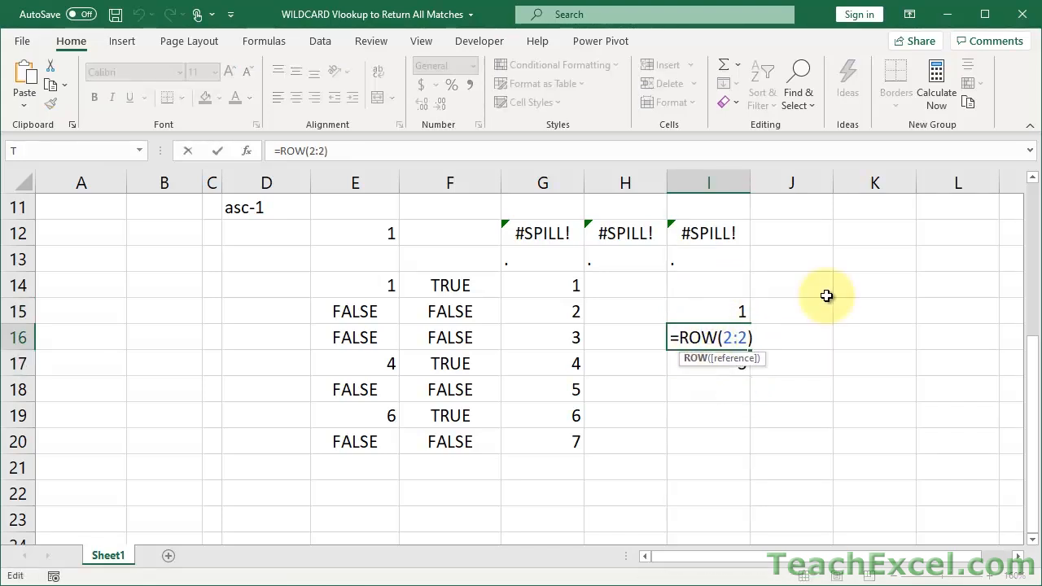
click(706, 364)
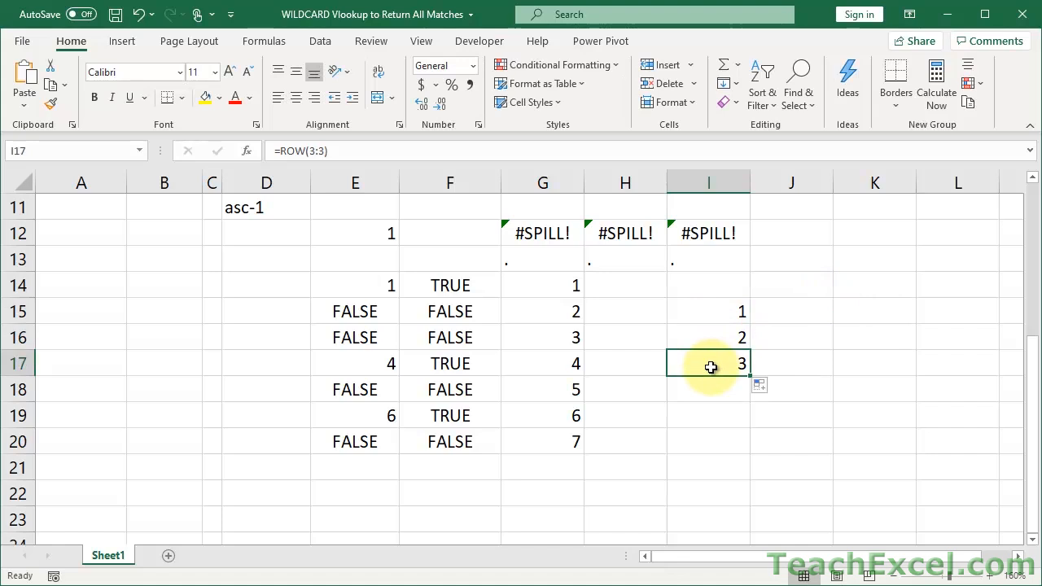
double_click(709, 364)
key(ctrl+Return)
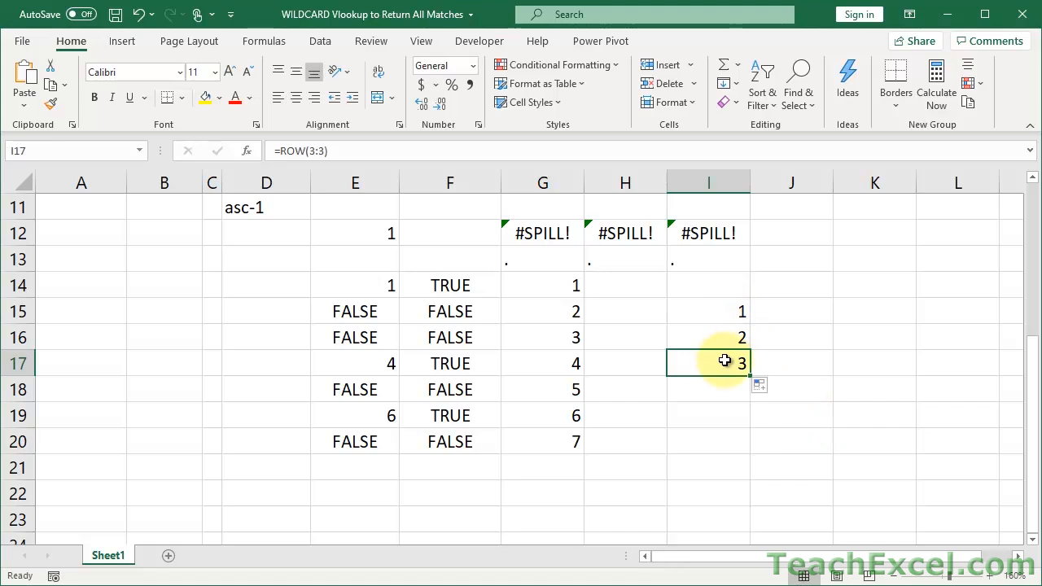
click(717, 318)
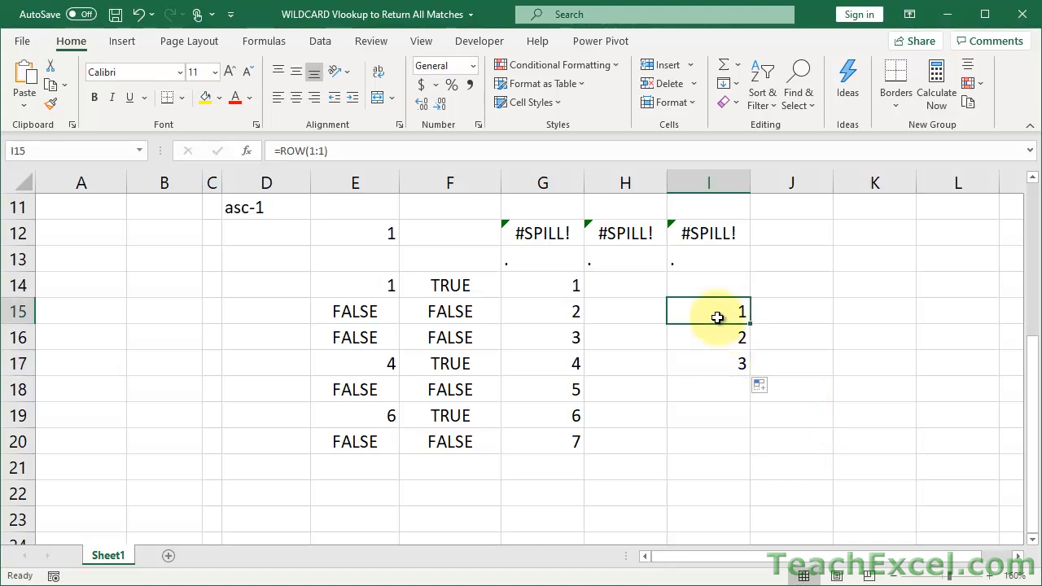
Compare the spilled IF results in E14:E20 with the ROW counters in I15:I17, matching each counter to its nth smallest number
drag(328, 284, 334, 442)
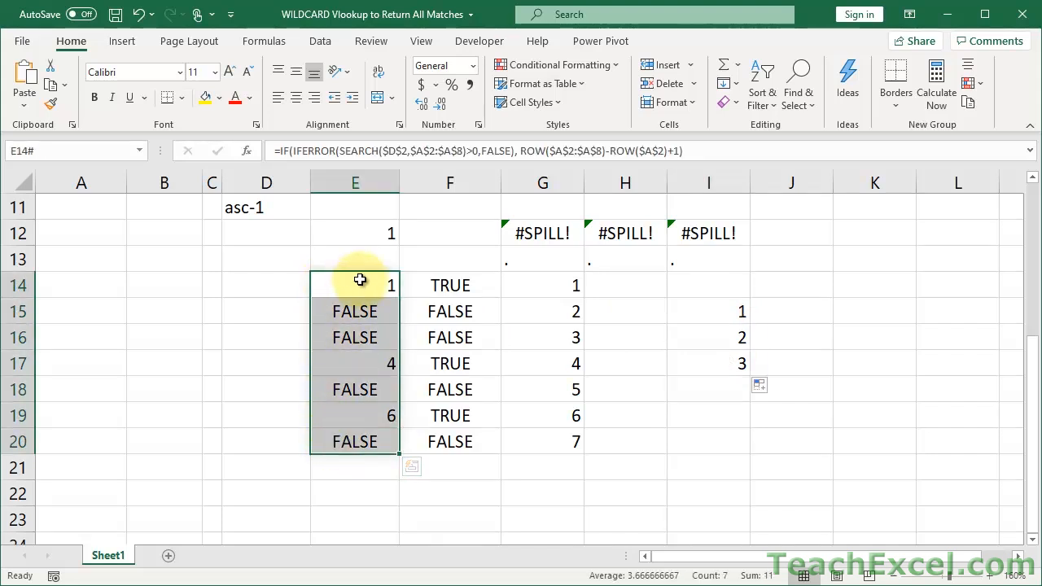
click(698, 339)
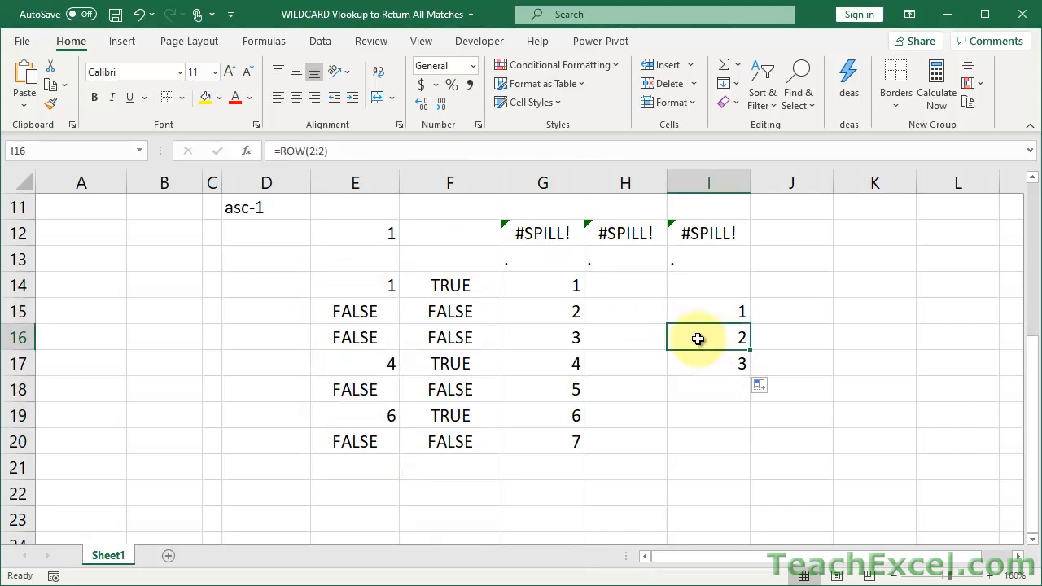
click(337, 364)
click(700, 368)
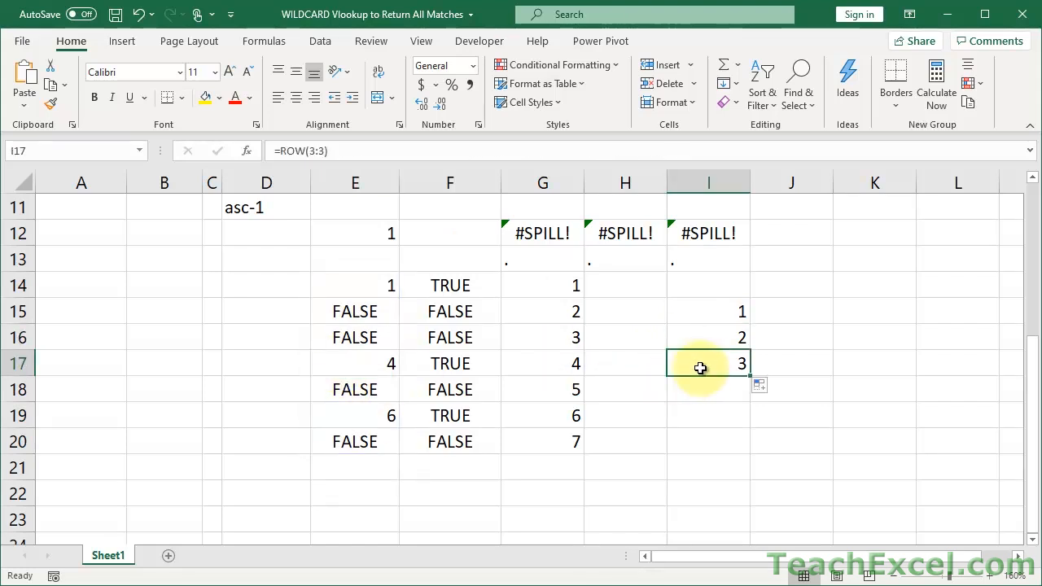
click(361, 422)
drag(345, 292, 345, 441)
click(350, 285)
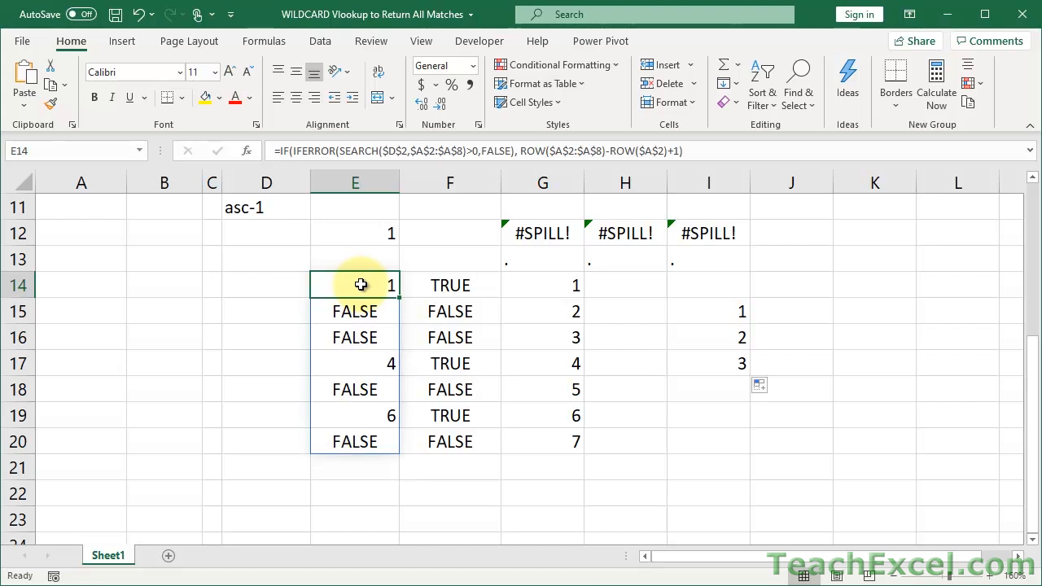
click(343, 433)
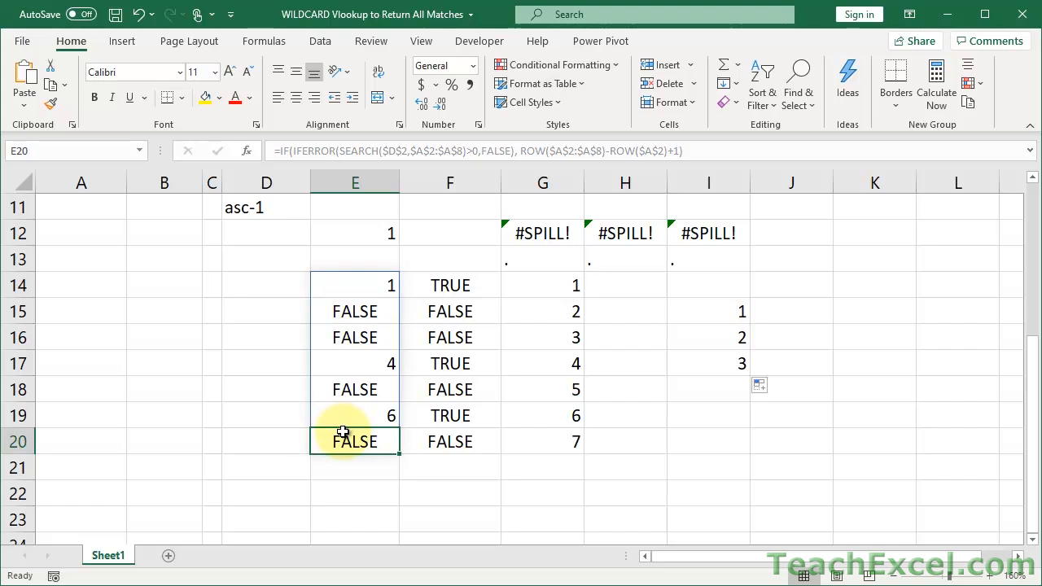
Replace the ROW(1:1) argument of E12's SMALL formula with the constant 1
double_click(355, 226)
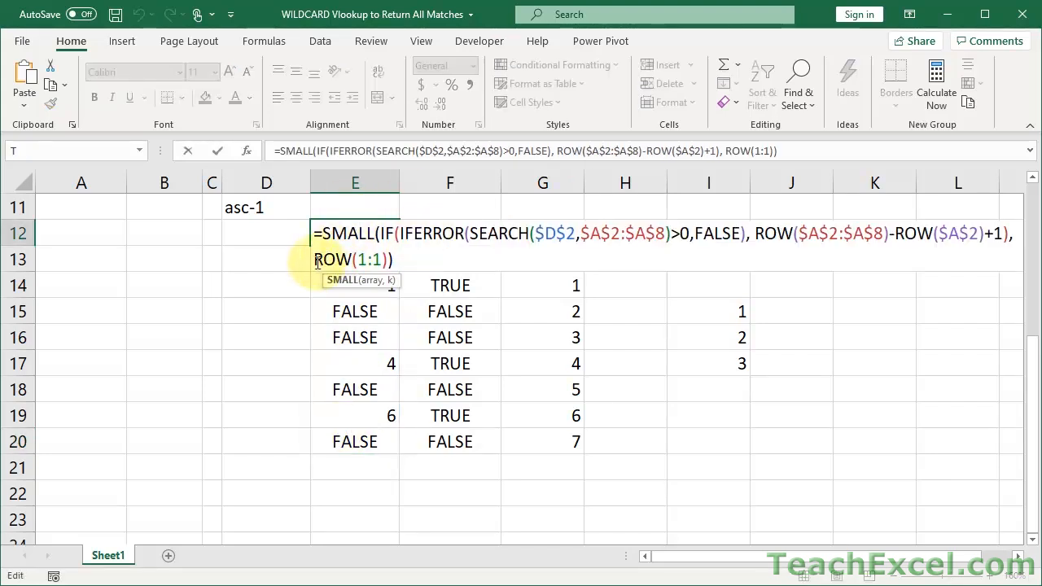
drag(317, 260, 389, 259)
text(1)
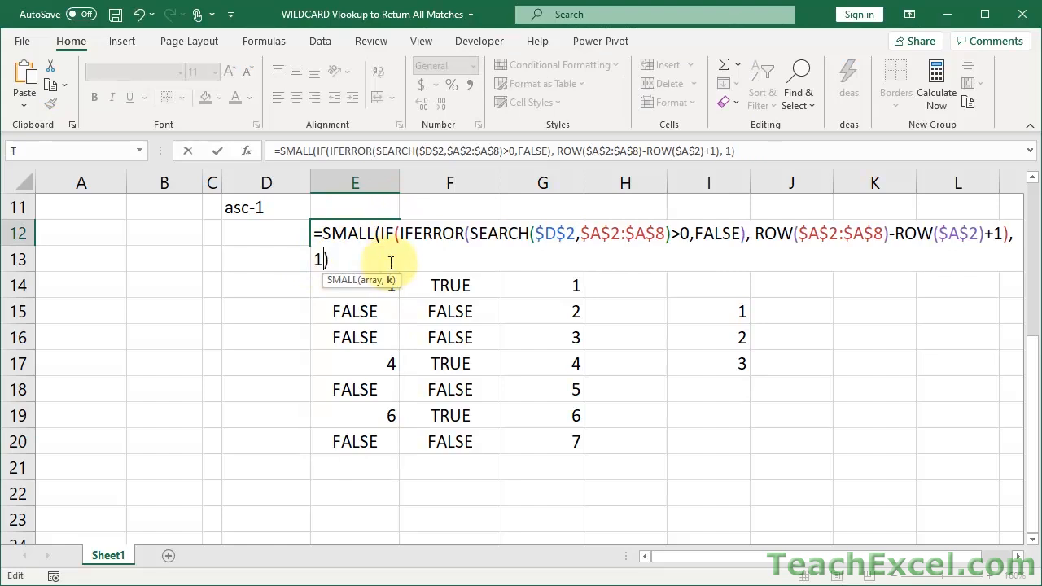
key(Return)
Set the k argument of E12's SMALL formula to 2 to return the second smallest match
double_click(377, 233)
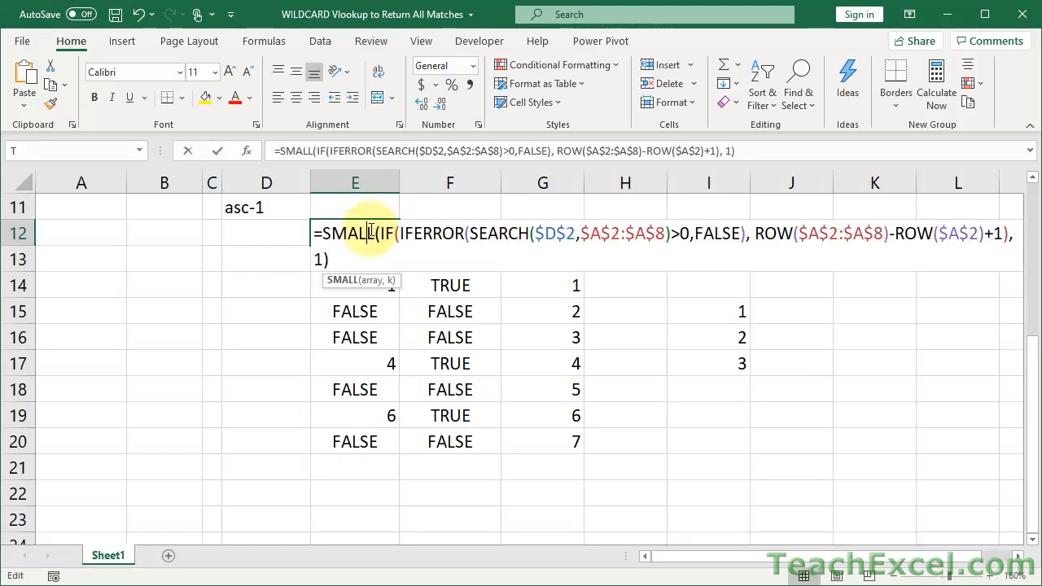
key(BackSpace)
text(2)
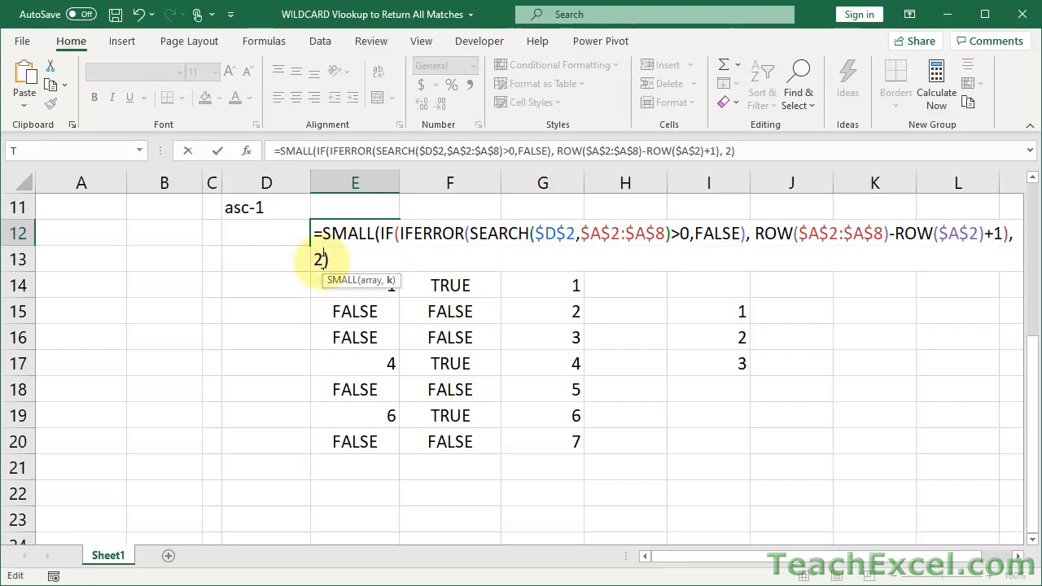
key(Return)
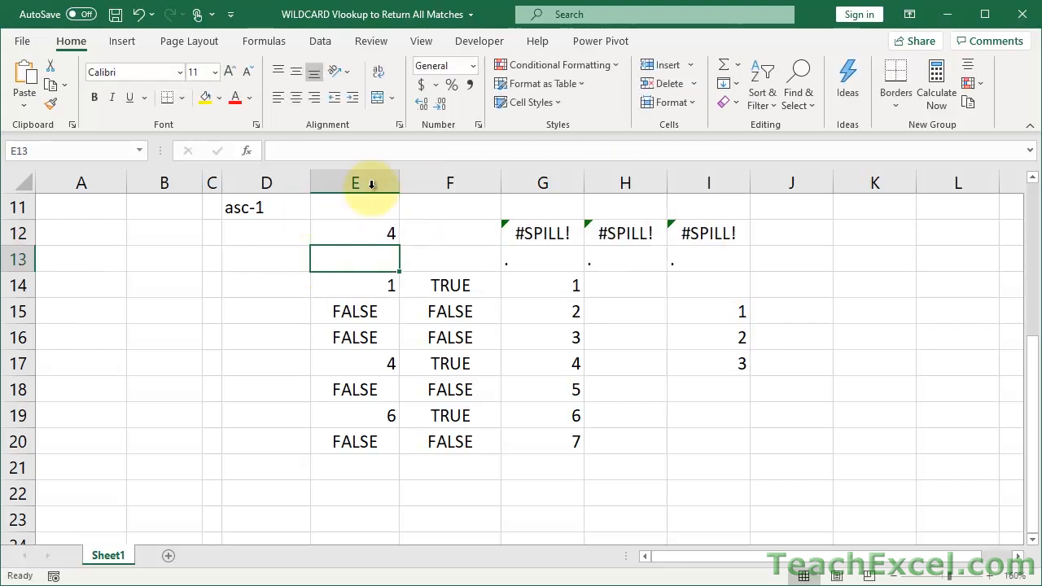
Set the k argument of E12's SMALL formula to 3 to return the third smallest match
double_click(367, 231)
click(323, 260)
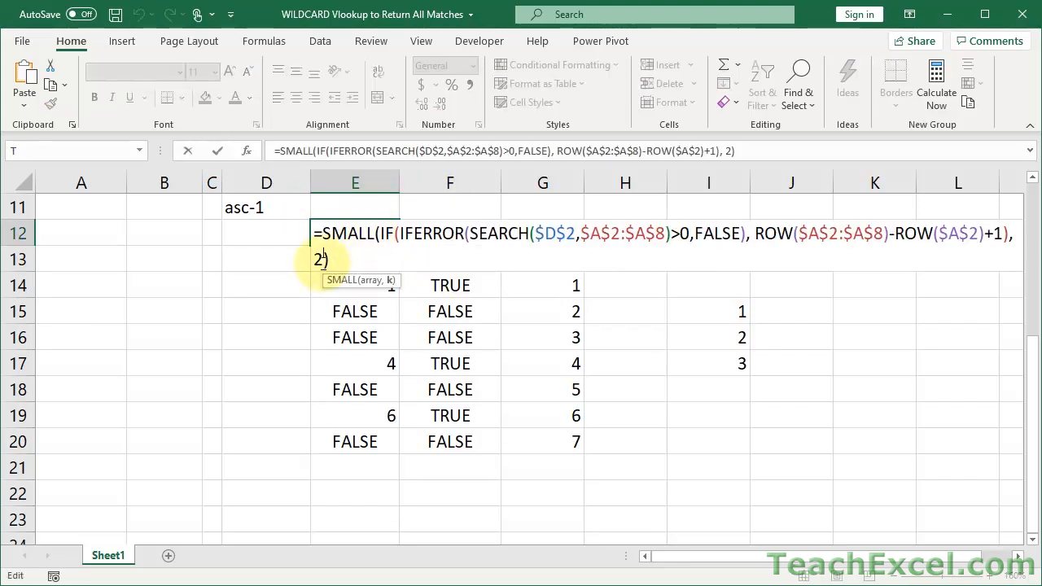
key(BackSpace)
text(3)
key(Return)
Try 4 as the k argument of E12's SMALL formula, and undo that change
double_click(359, 226)
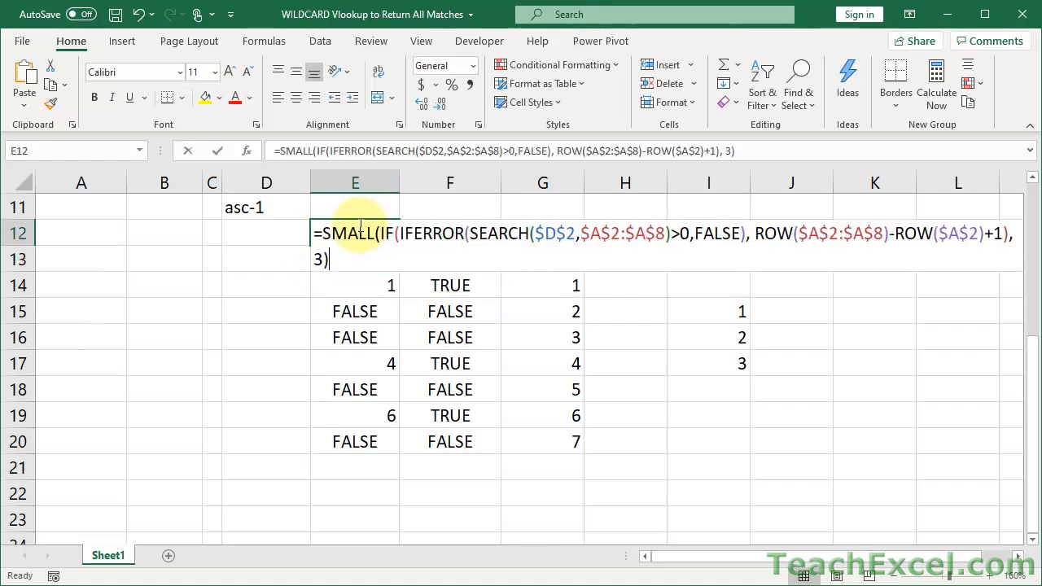
click(323, 259)
key(BackSpace)
text(4)
key(Return)
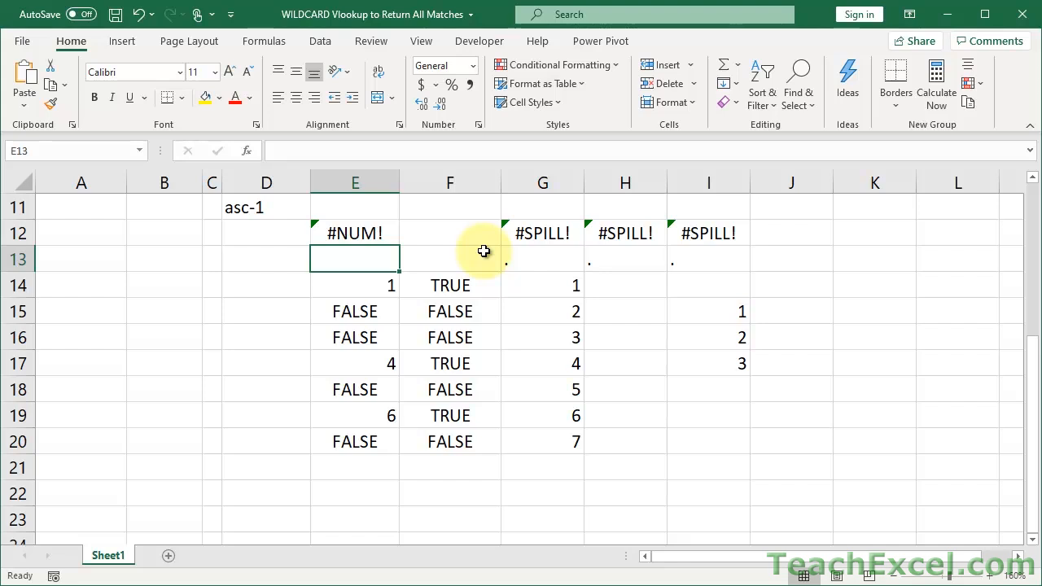
key(ctrl+z)
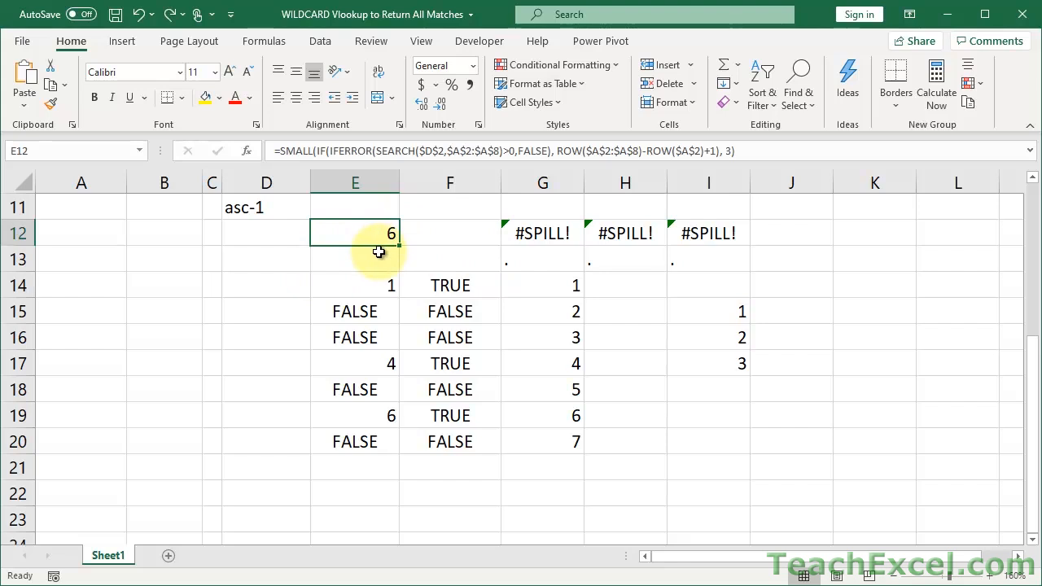
Replace the whole nested SMALL expression in D11's INDEX formula with 6, giving =INDEX($B$2:$B$8, 6), and reselect D11
scroll(379, 252, up, 2)
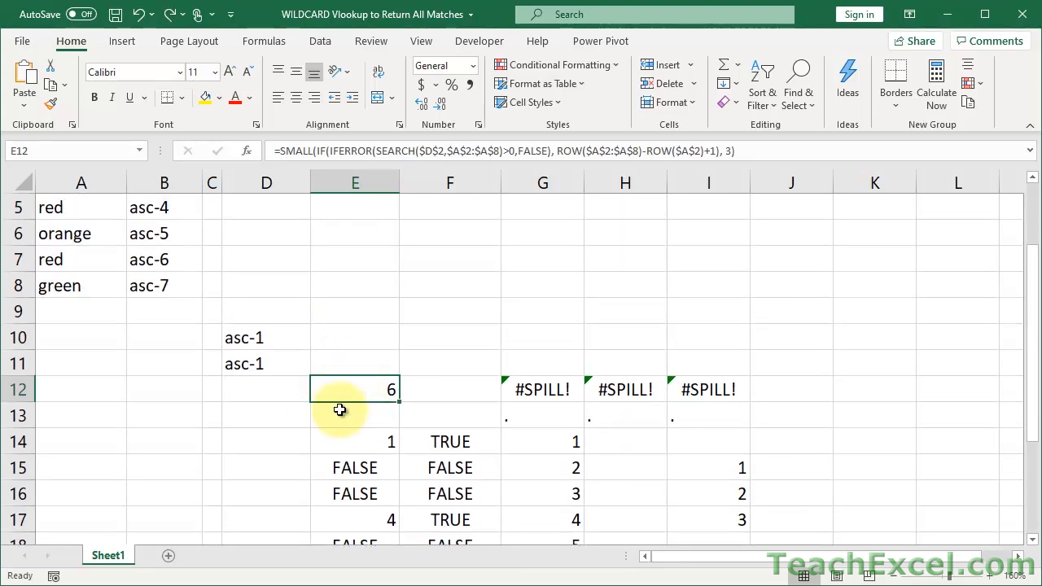
double_click(249, 364)
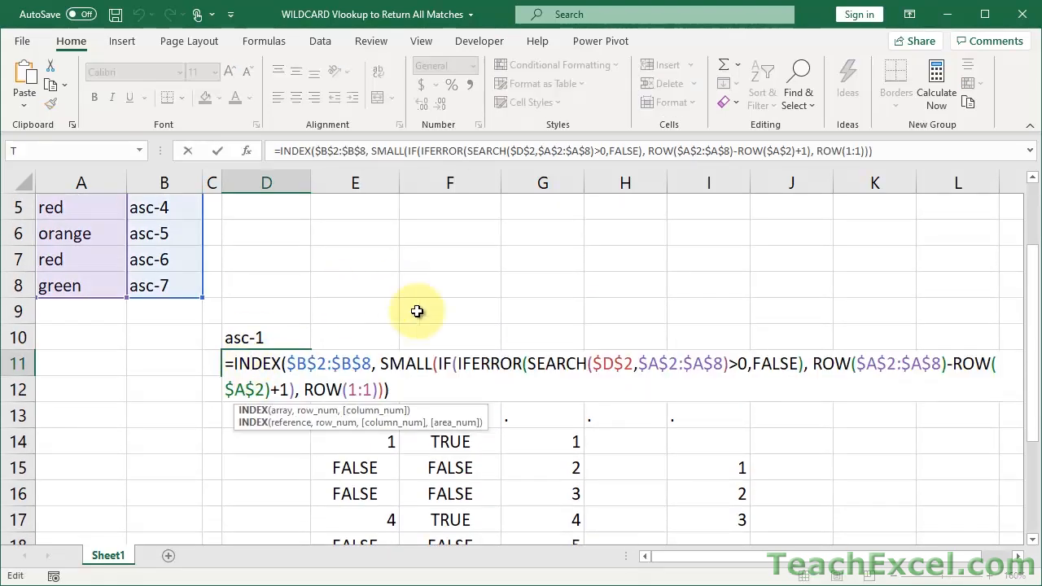
drag(380, 364, 386, 392)
key(F9)
key(Return)
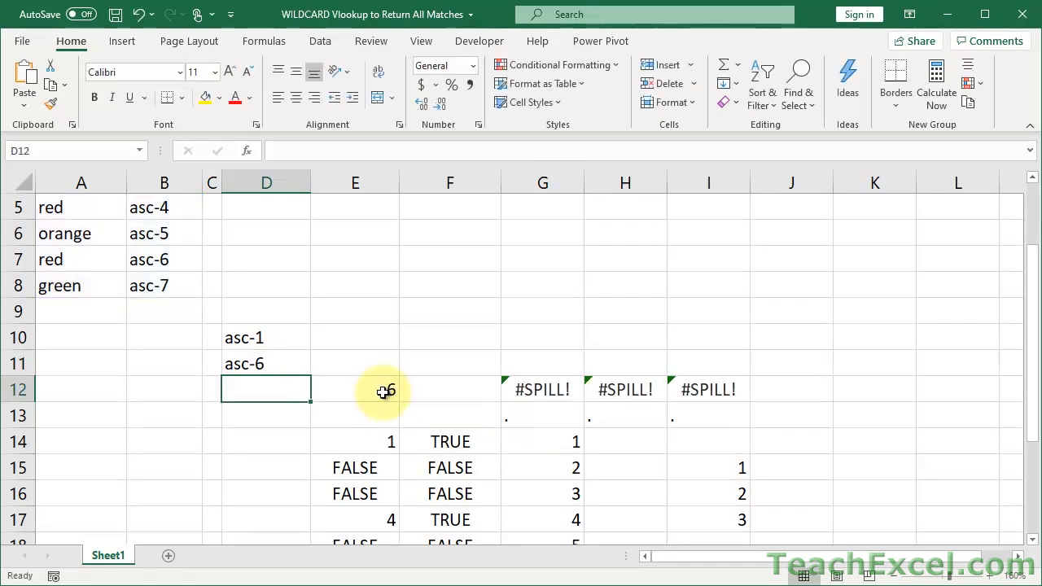
click(271, 368)
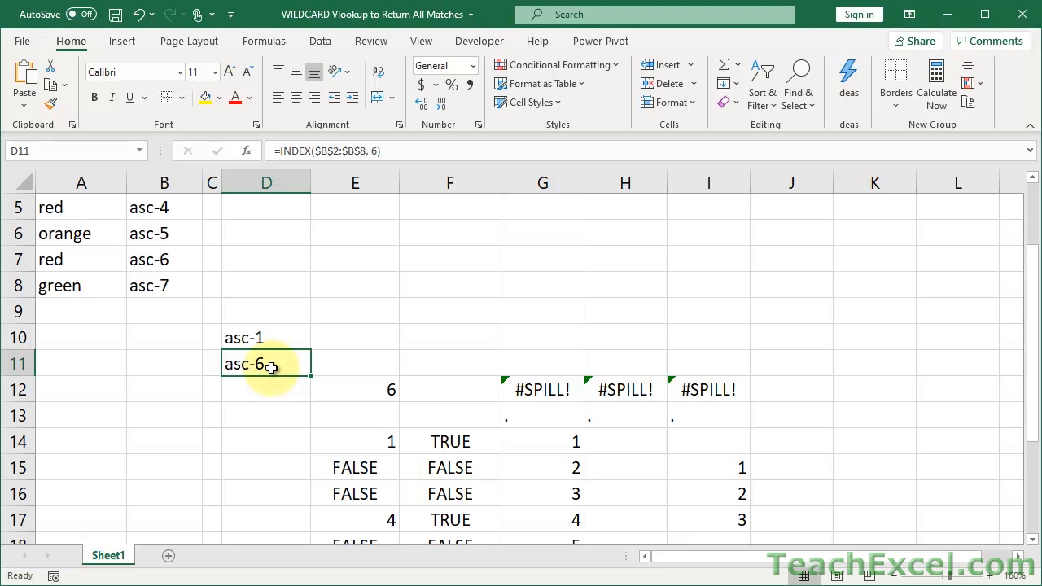
Open the complete wildcard IFERROR formula in E2 to review it
scroll(271, 367, up, 2)
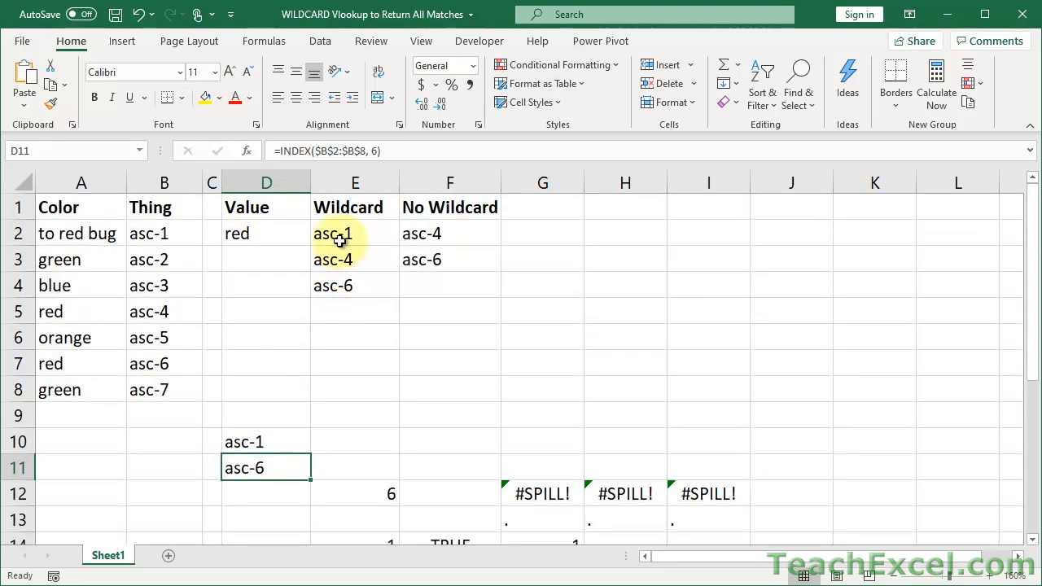
double_click(342, 236)
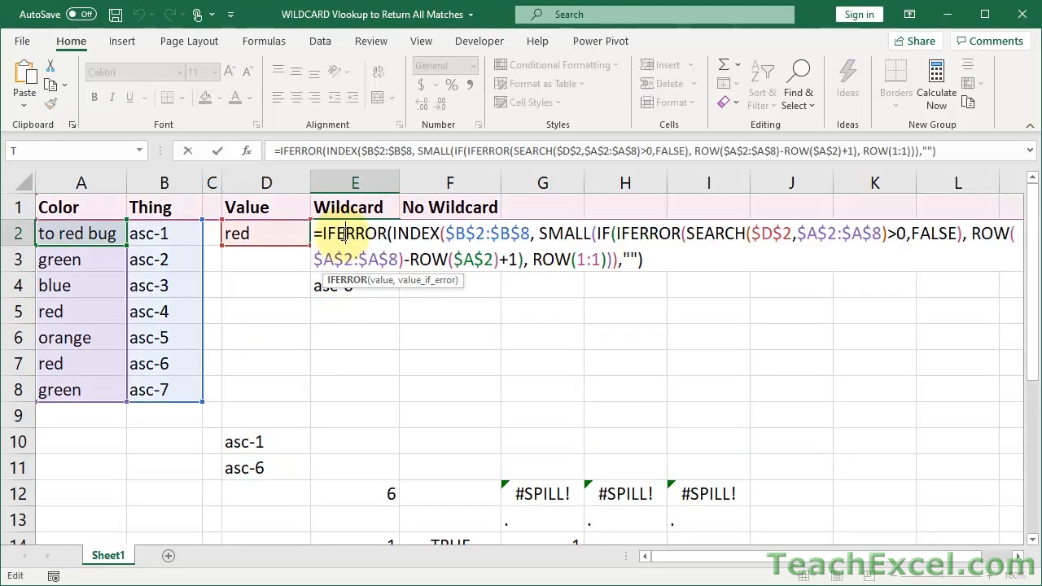